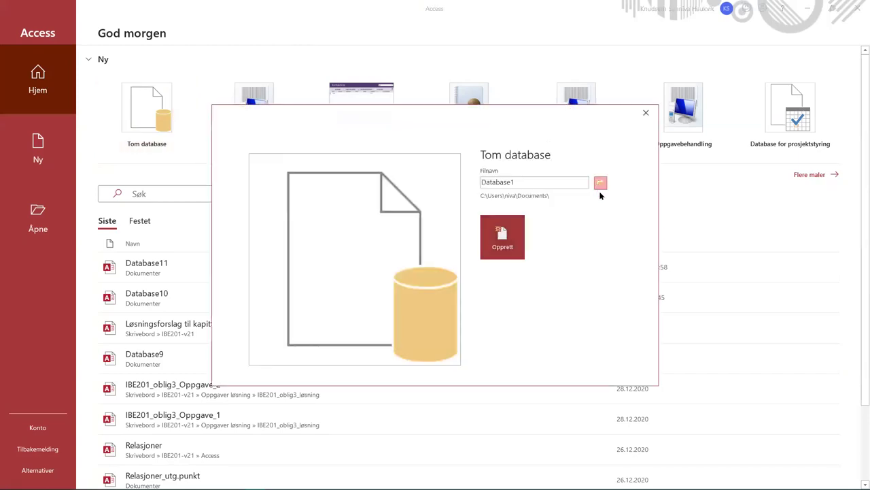
- Create a blank database named "Uke 05 - Access" in the IBE201-v21 folder
left_click(601, 182)
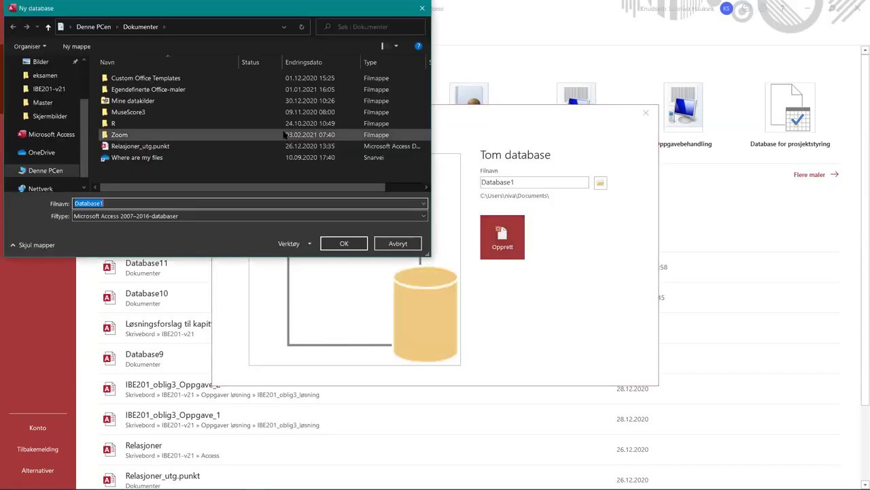
left_click(49, 89)
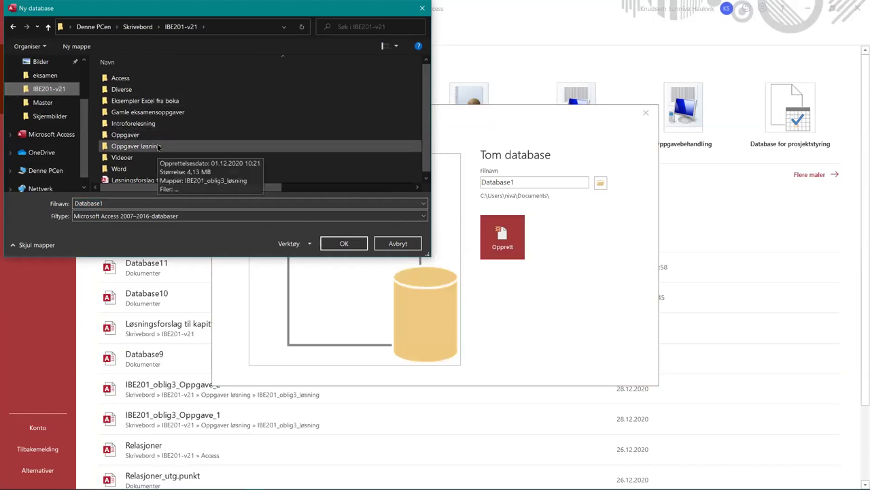
left_click(161, 202)
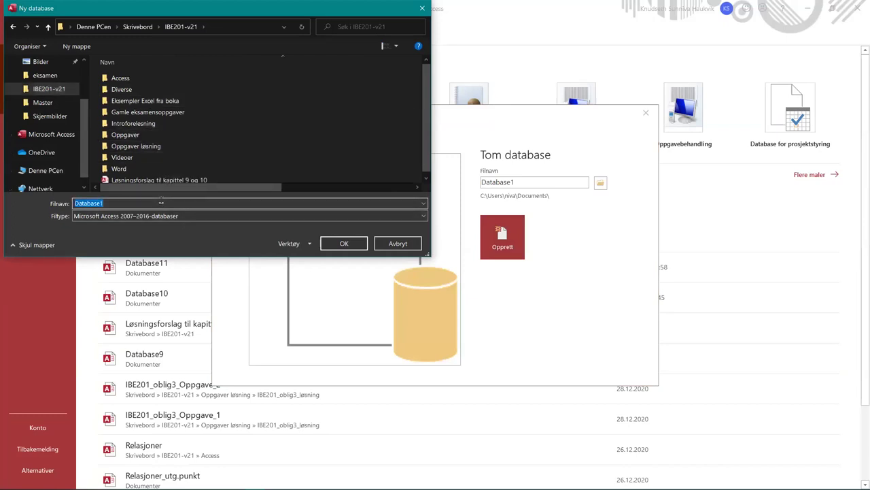
type("Uke 05 ")
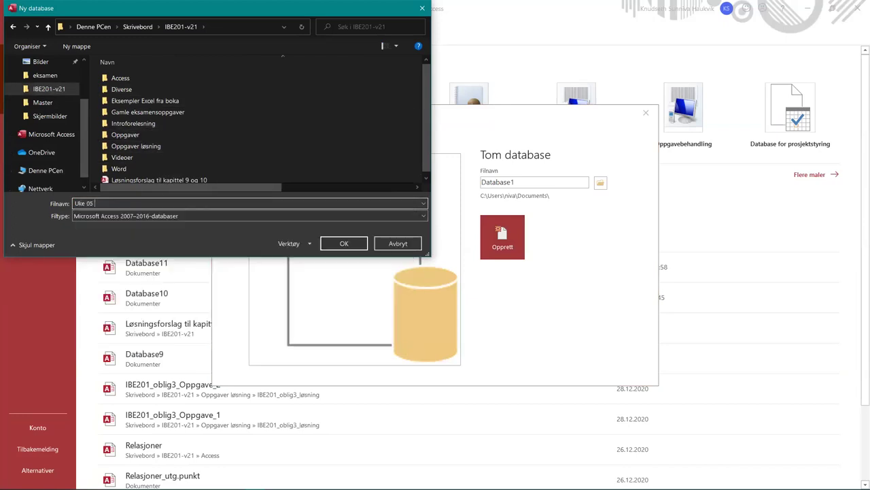
type("- Access")
key("Return")
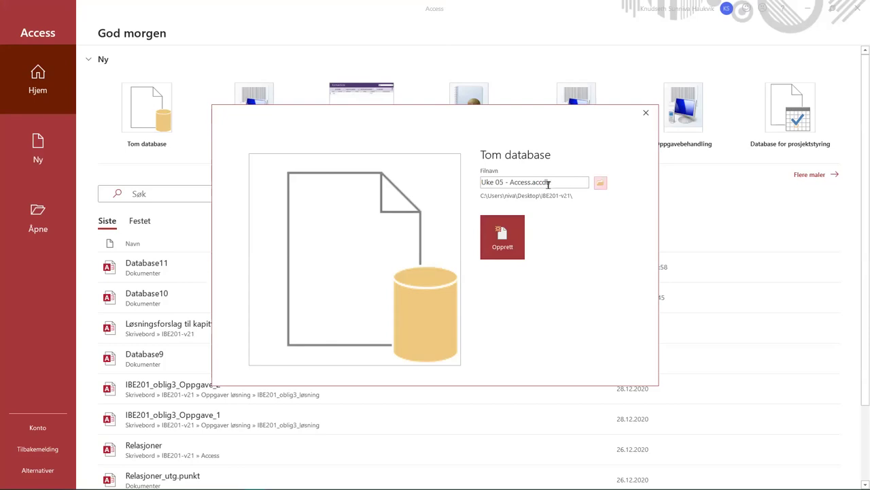
left_click(505, 242)
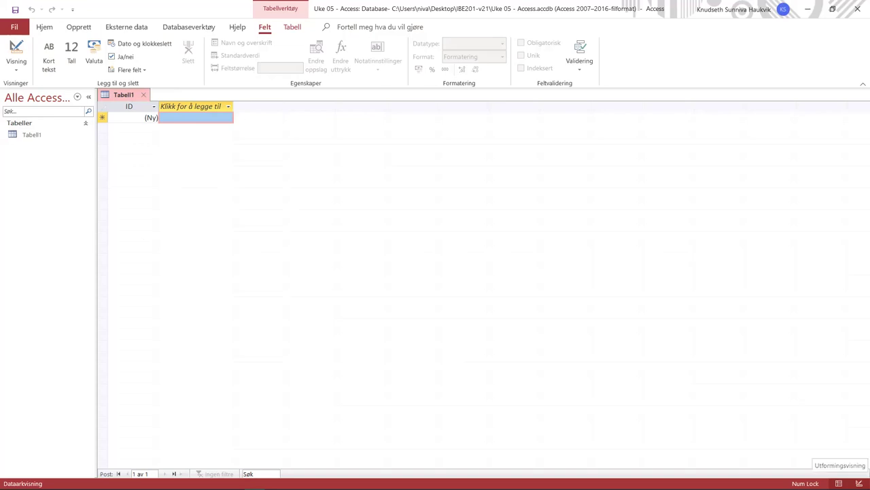
- Open the new table in design view, saving it as tblFag
left_click(15, 47)
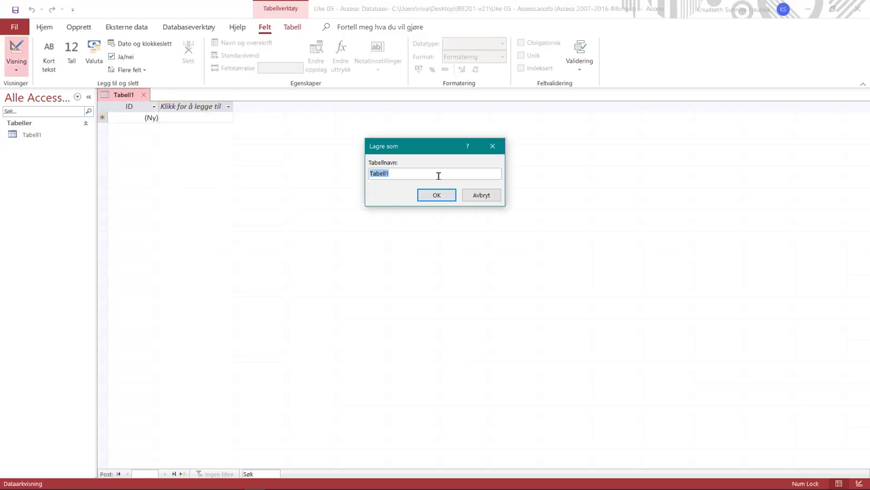
type("tblFag")
left_click(428, 196)
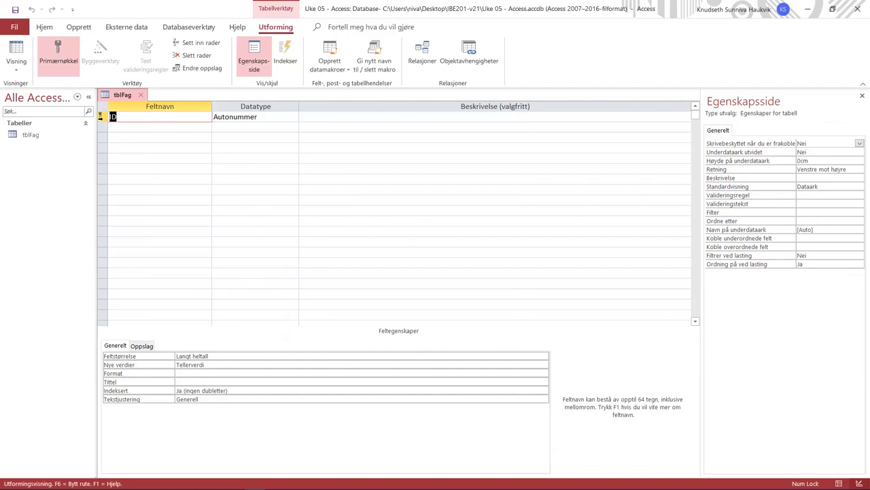
- Rename the primary key field ID to Fagkode and set its data type to Kort tekst
mouse_move(99, 117)
key("BackSpace")
type("Fagkode")
left_click(291, 118)
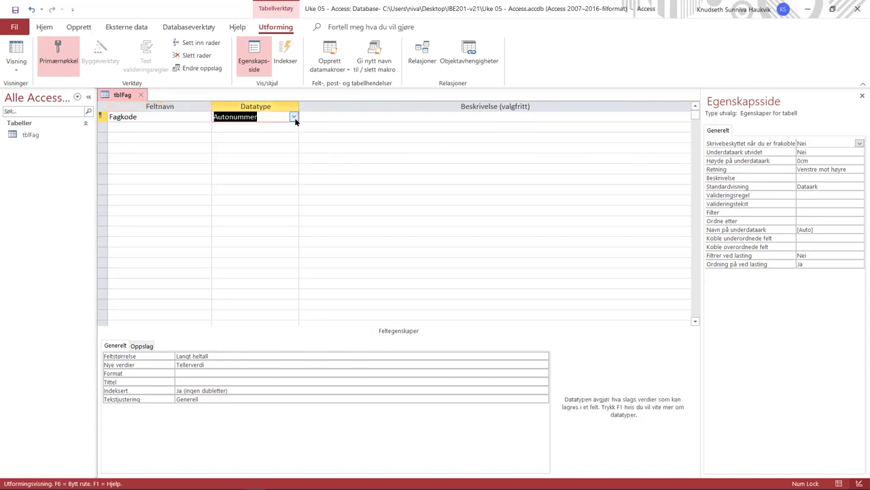
left_click(293, 117)
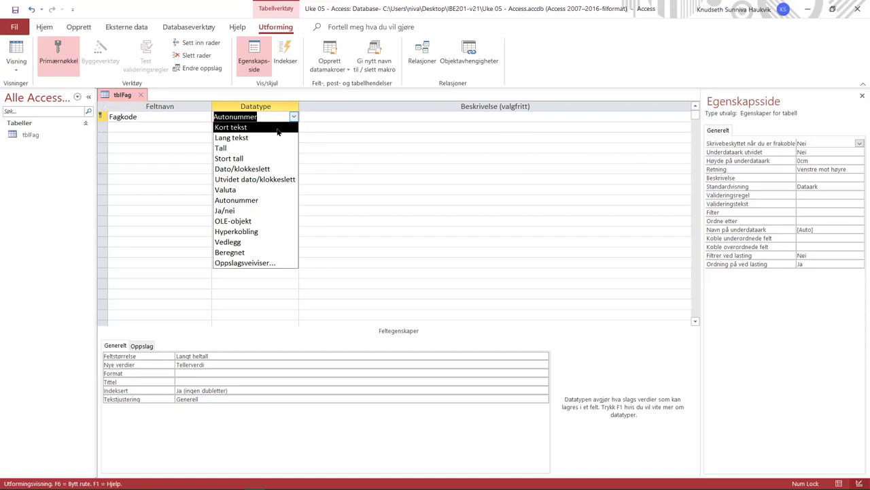
left_click(277, 128)
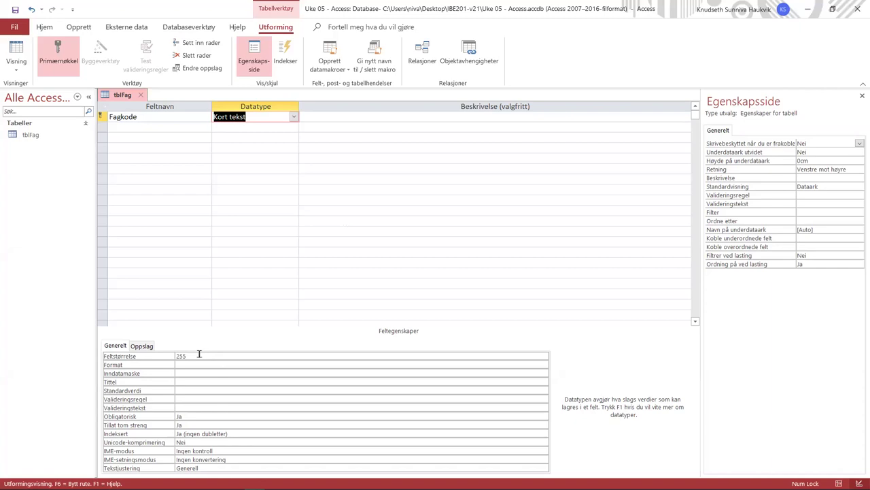
- Add a field named Navn with data type Kort tekst below Fagkode
left_click(174, 126)
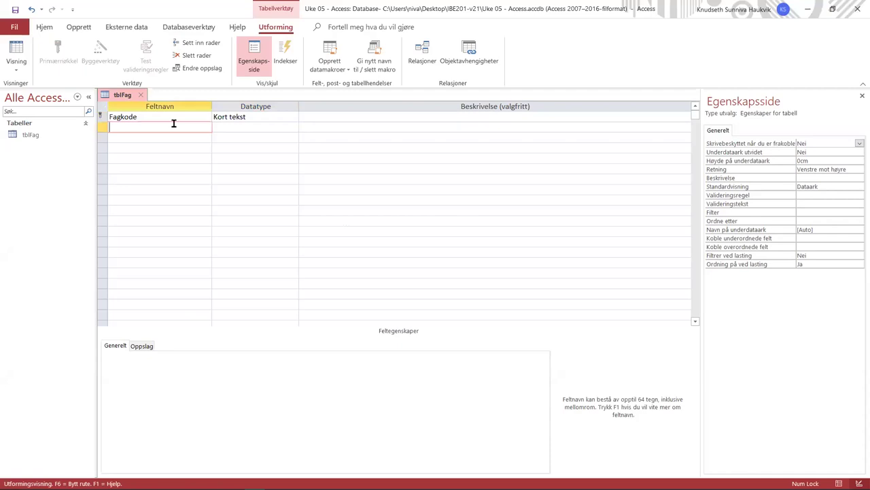
type("Navn")
key("Tab")
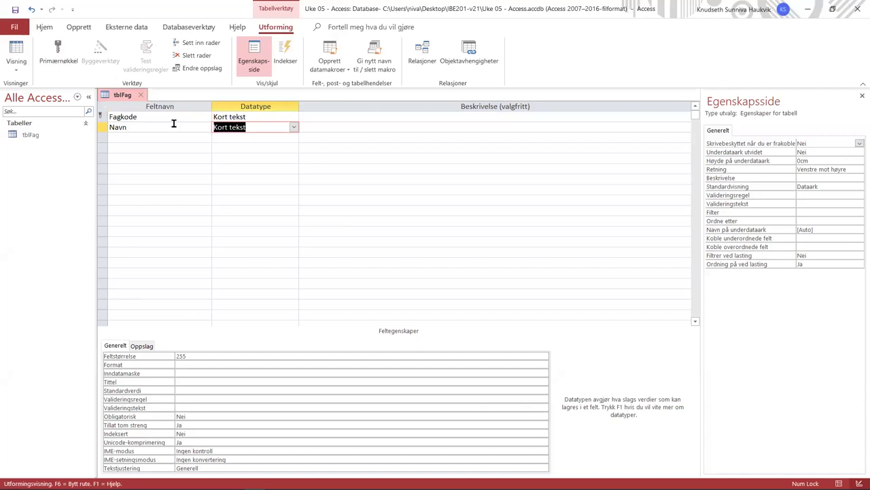
- Add a field named Studiepoeng below Navn with data type Tall
left_click(131, 136)
type("Studiepoeng")
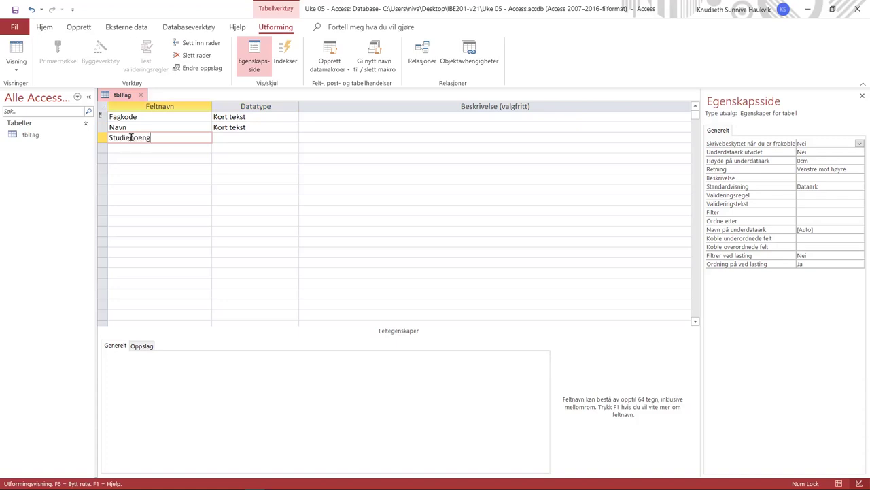
key("Tab")
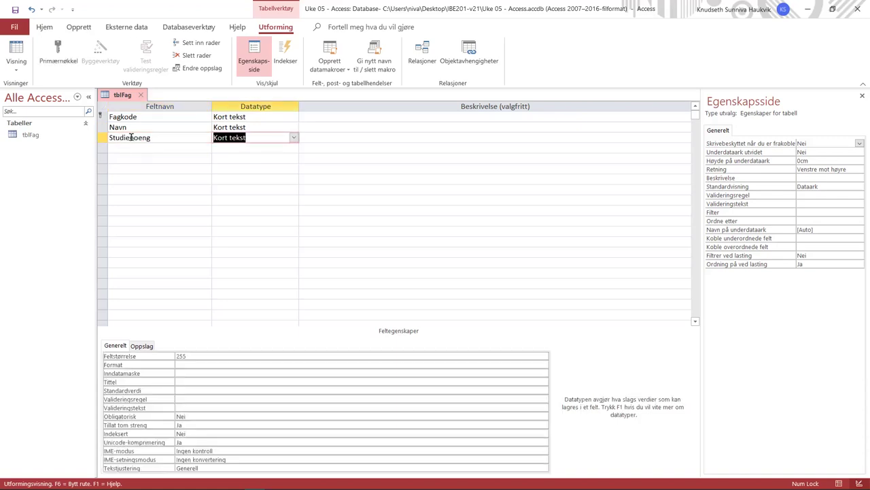
left_click(293, 138)
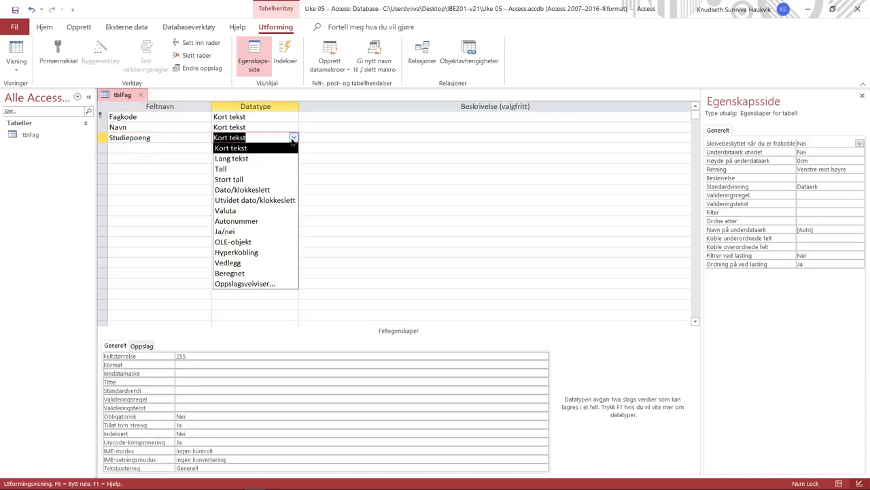
left_click(262, 170)
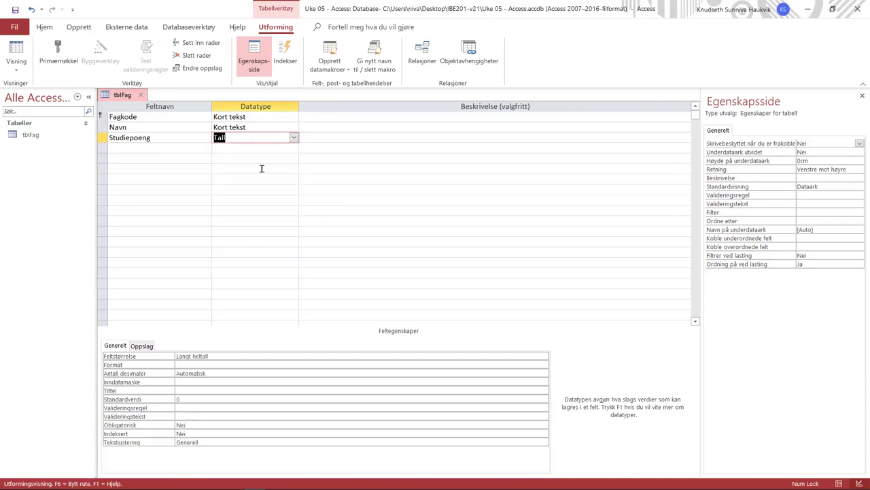
- Set the field size (Feltstørrelse) of Studiepoeng to Desimal
left_click(261, 168)
left_click(245, 138)
left_click(221, 354)
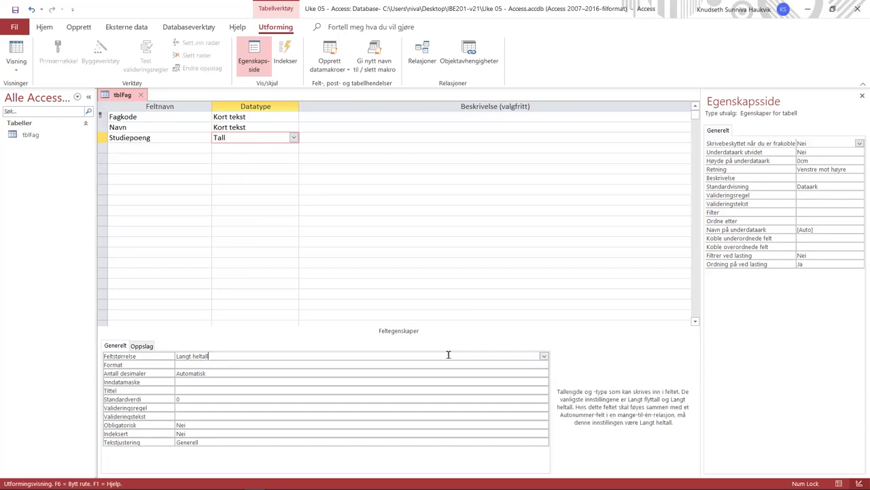
left_click(544, 356)
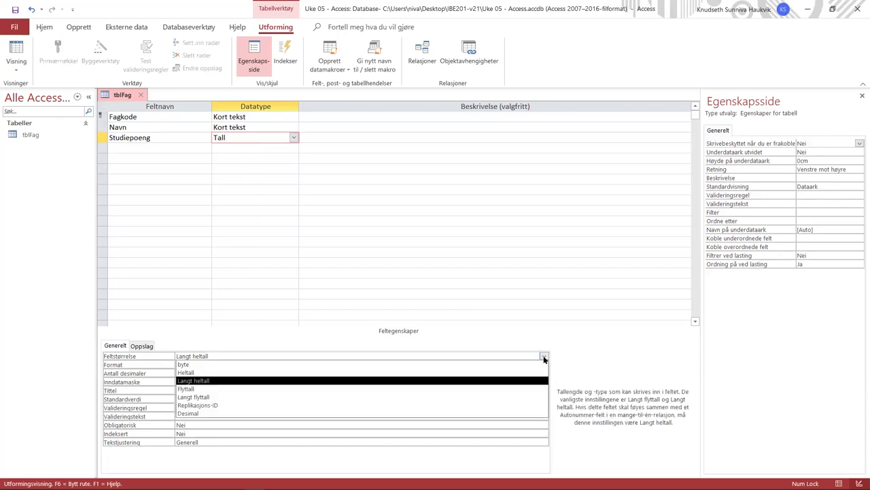
left_click(222, 413)
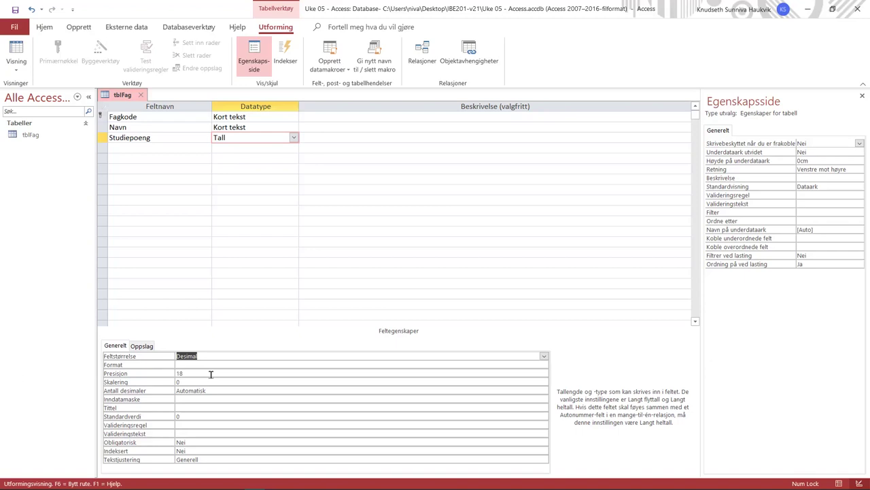
- Set the Presisjon of the Studiepoeng field to 3 and its Skalering to 1
left_click(207, 373)
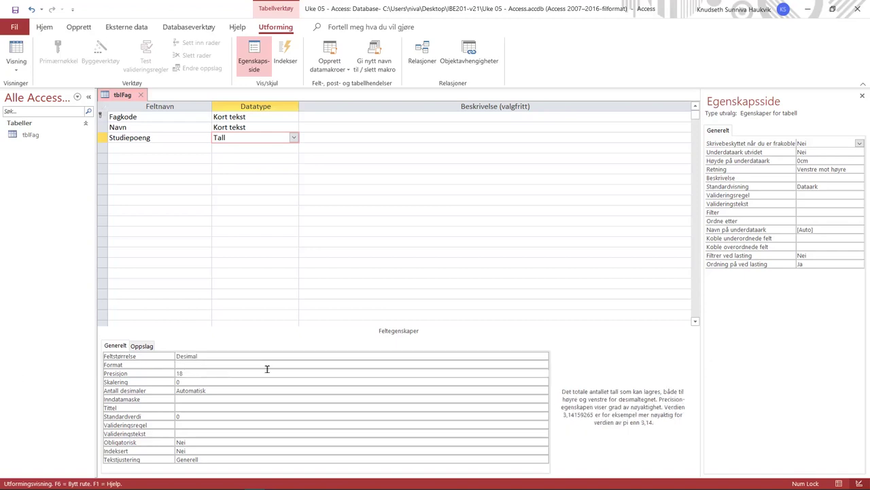
key("BackSpace")
key("BackSpace")
type("3")
left_click(240, 381)
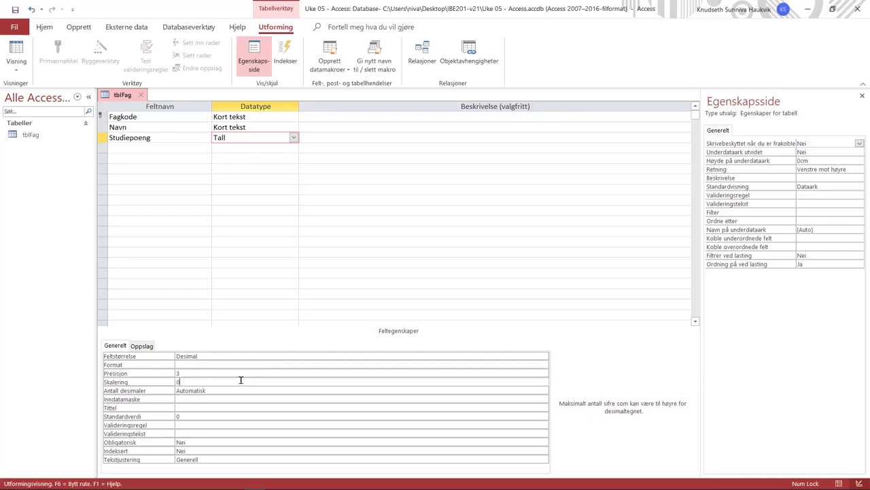
key("BackSpace")
type("1")
- Set the number of decimals (Antall desimaler) for Studiepoeng to 1
left_click(248, 390)
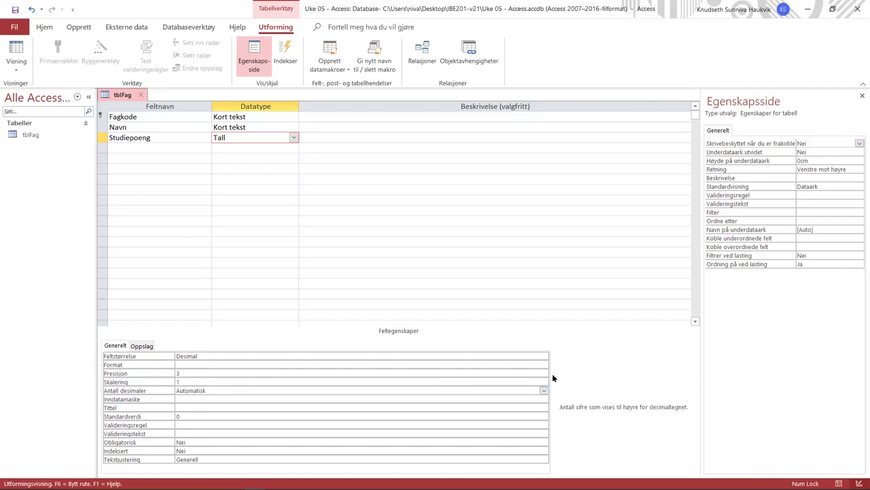
left_click(544, 390)
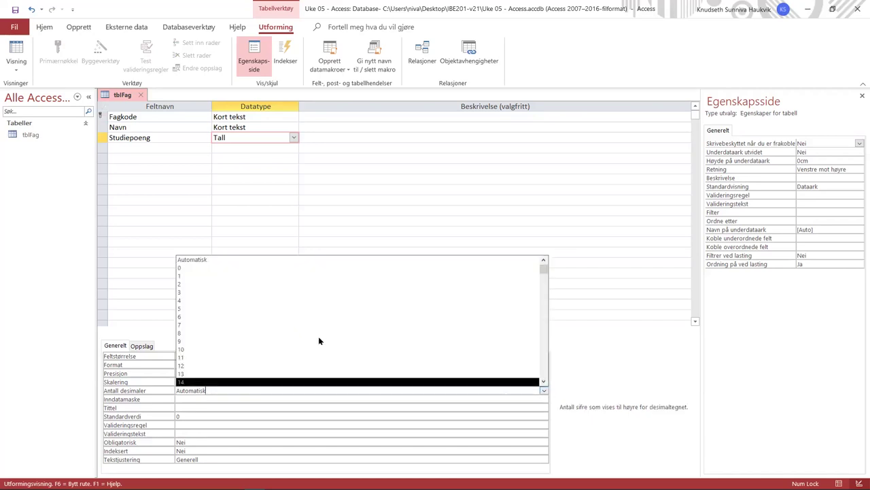
left_click(187, 276)
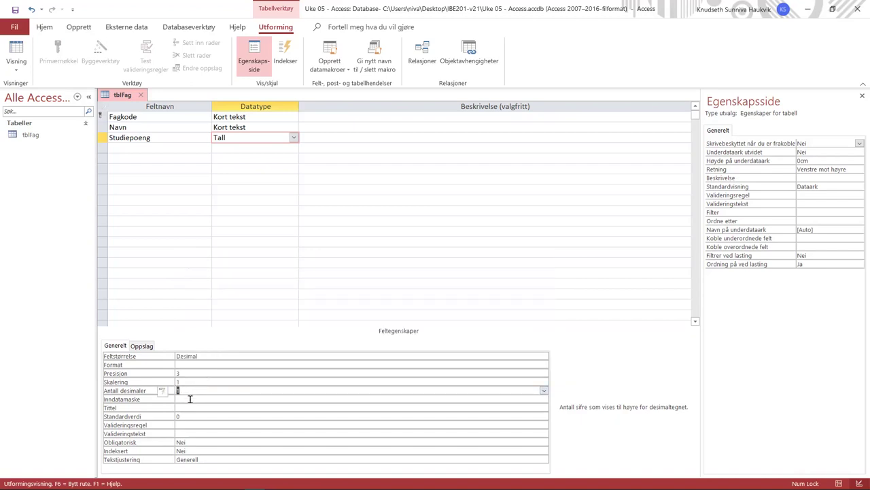
left_click(191, 400)
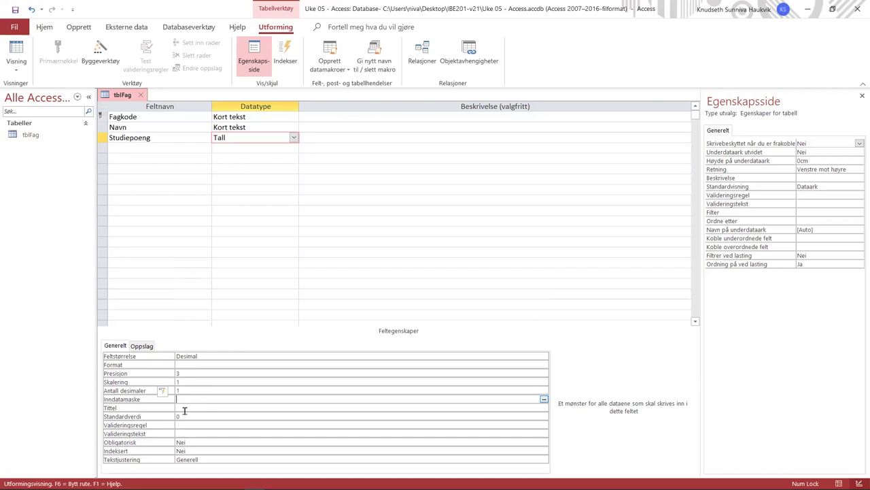
- Give Studiepoeng the default value 7,5 and the validation rule >=0
left_click(306, 413)
key("BackSpace")
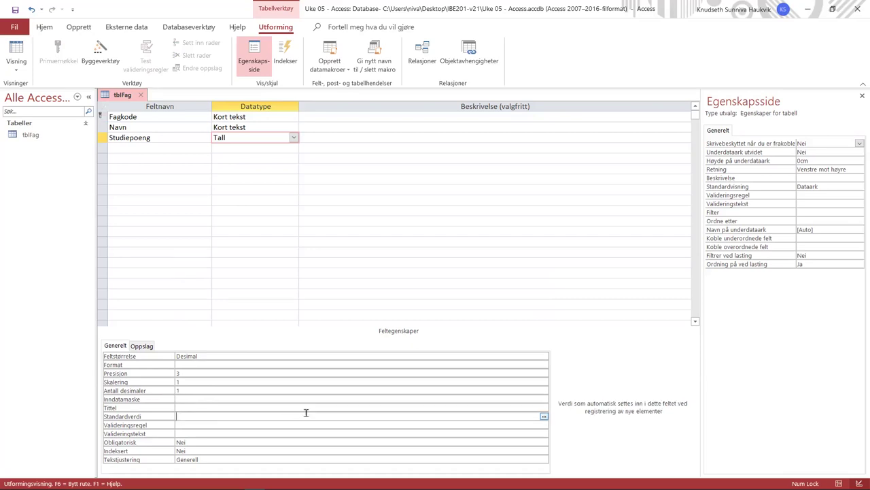
type("7.5")
left_click(197, 425)
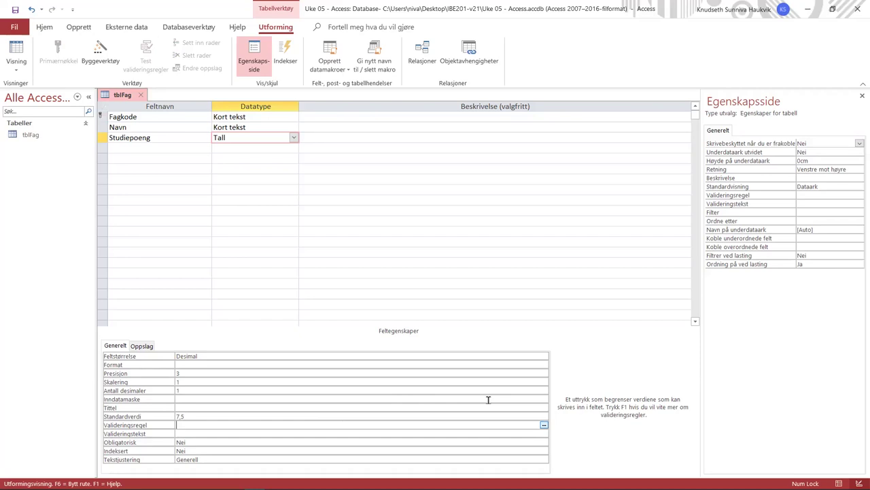
type(">=0")
- Make the Studiepoeng field required by setting Obligatorisk to Ja
left_click(197, 443)
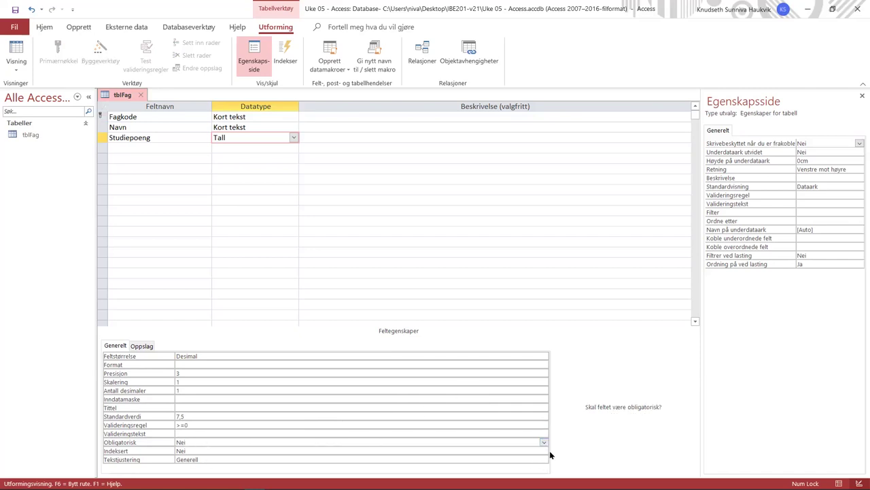
left_click(544, 442)
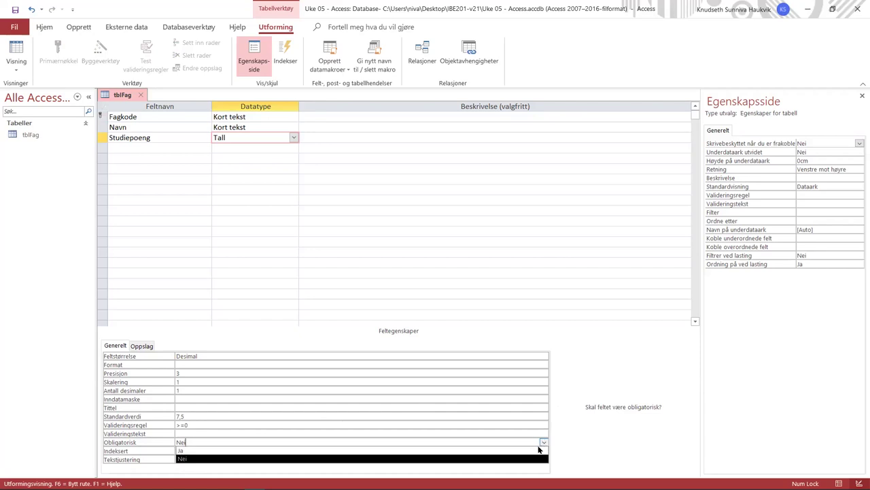
left_click(500, 450)
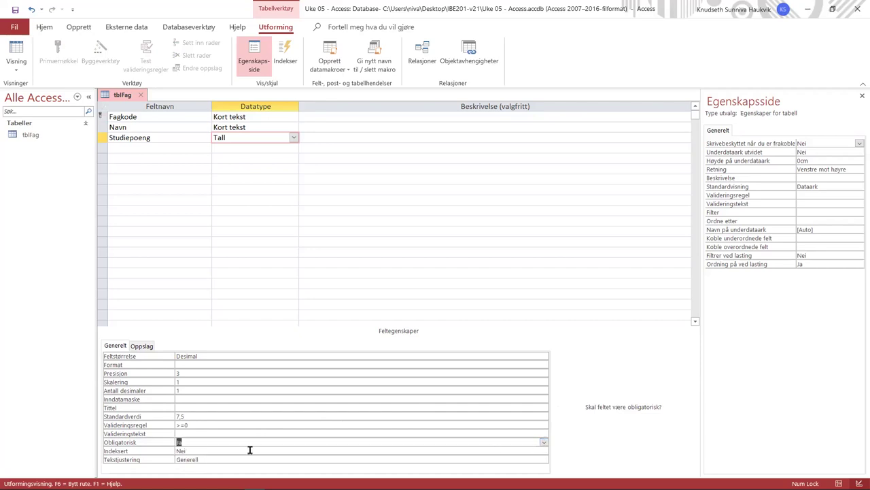
- Add a field named AntOv below Studiepoeng with data type Tall
left_click(187, 148)
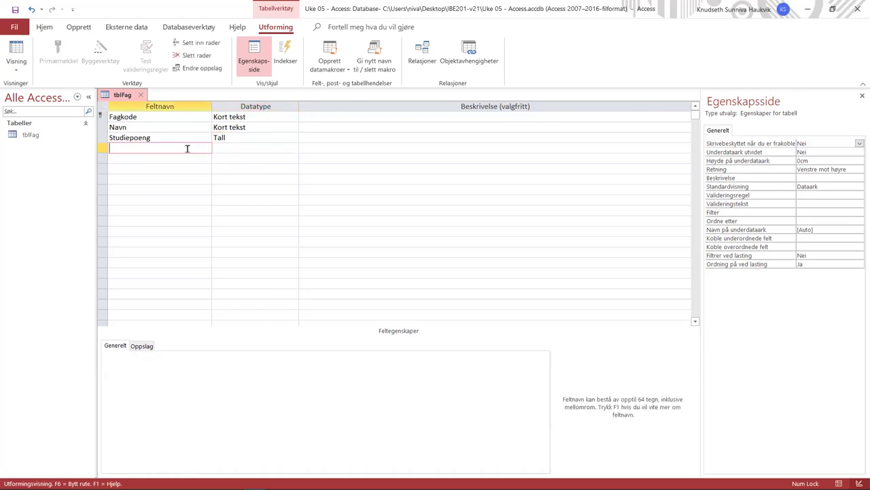
type("AntOv")
key("Tab")
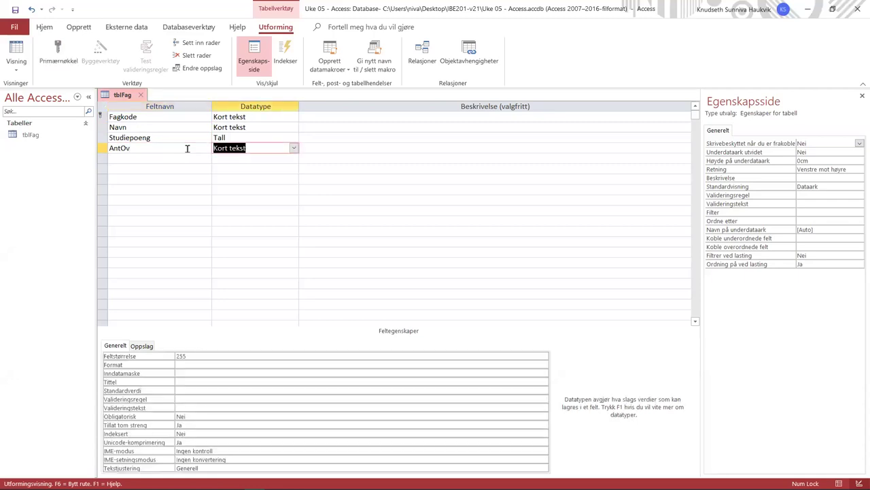
left_click(293, 148)
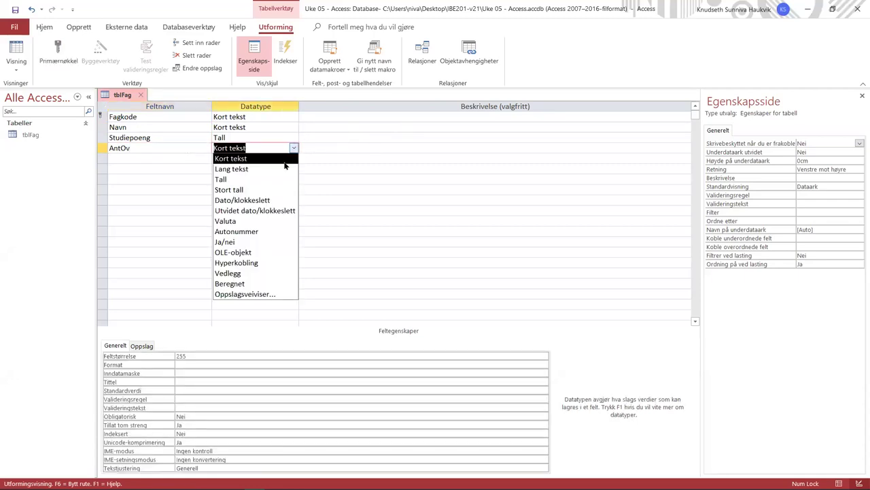
left_click(253, 178)
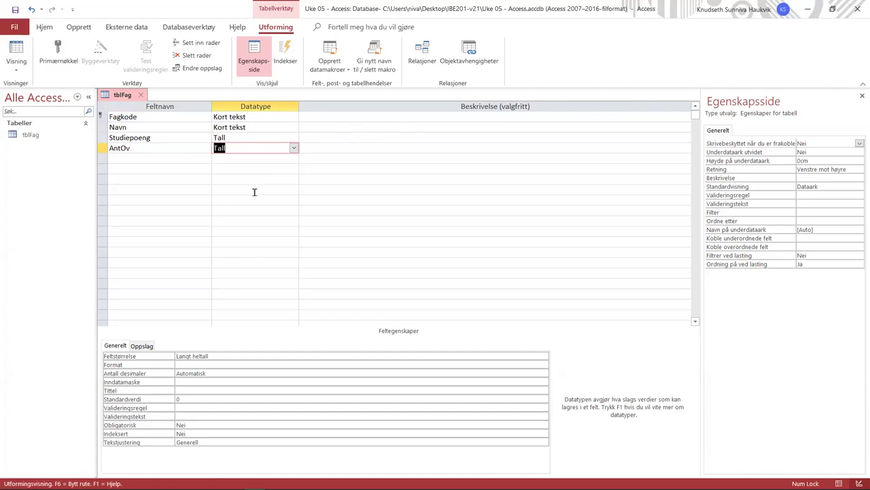
- Set the field size (Feltstørrelse) of AntOv to byte
left_click(204, 356)
left_click(544, 356)
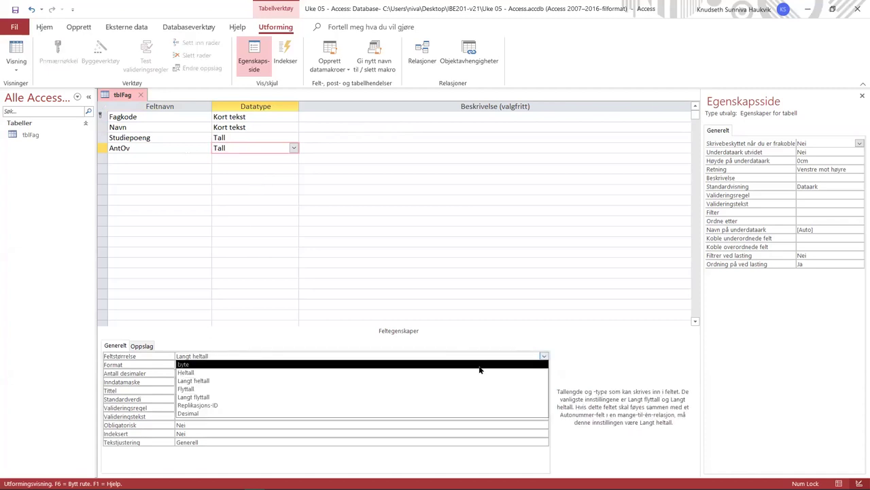
left_click(480, 364)
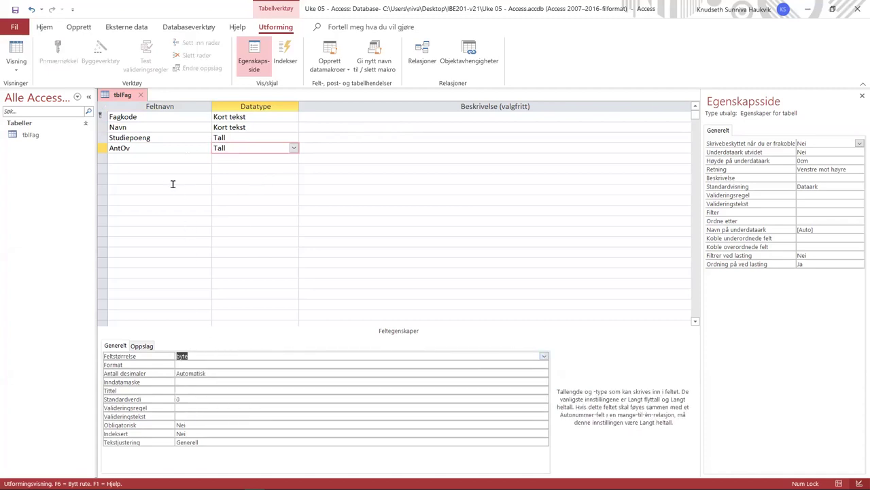
left_click(157, 156)
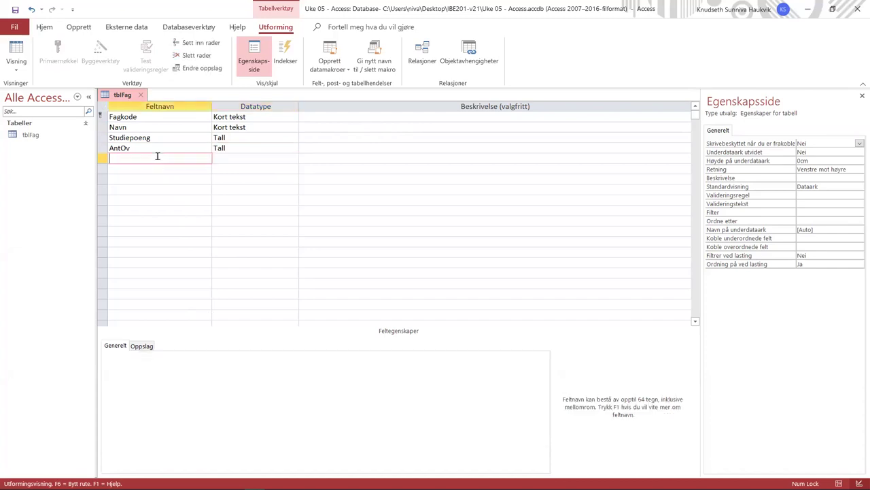
left_click(239, 147)
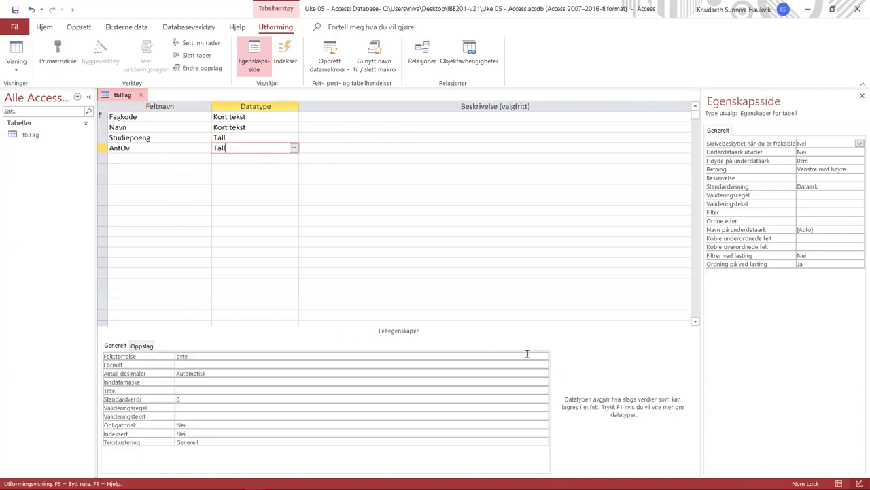
- Add a field named AntOblig below AntOv with data type Tall
left_click(154, 157)
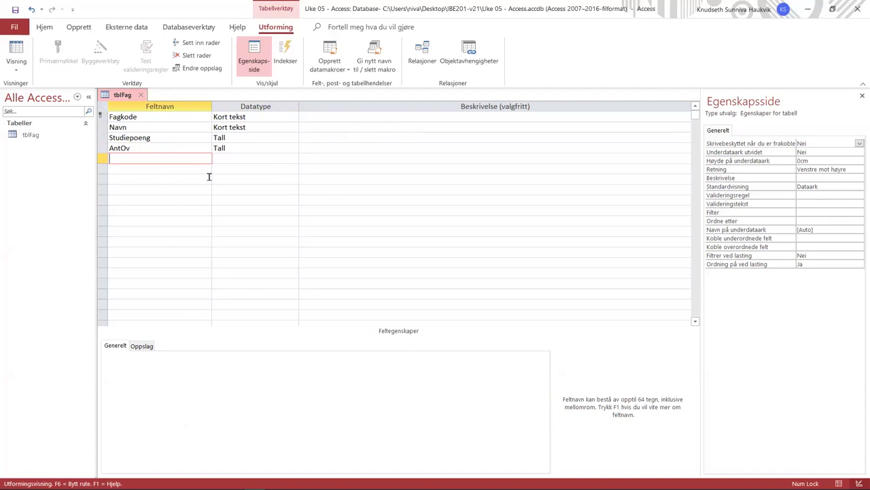
type("AntOblig")
left_click(239, 158)
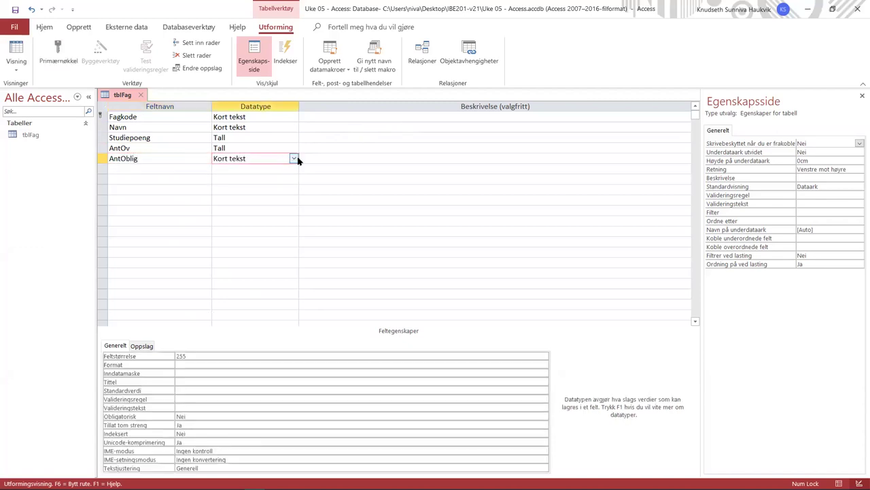
left_click(294, 159)
left_click(264, 189)
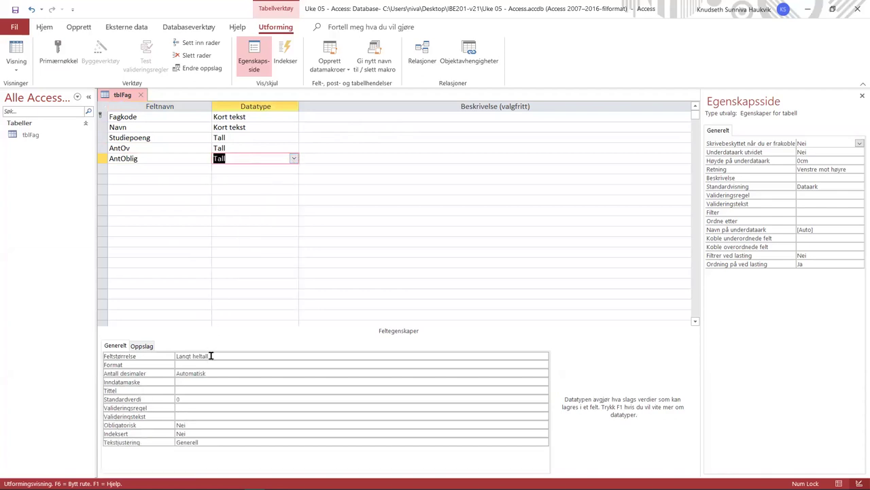
- Set the field size (Feltstørrelse) of AntOblig to byte
left_click(211, 355)
left_click(544, 357)
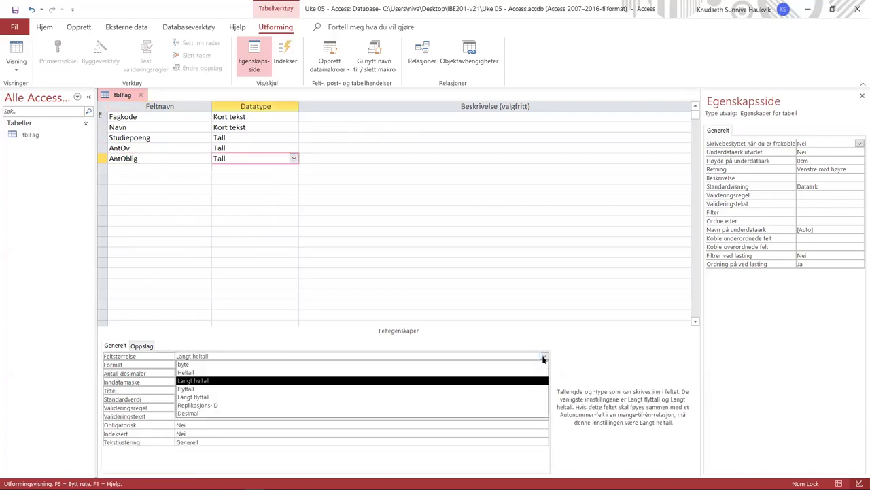
left_click(451, 365)
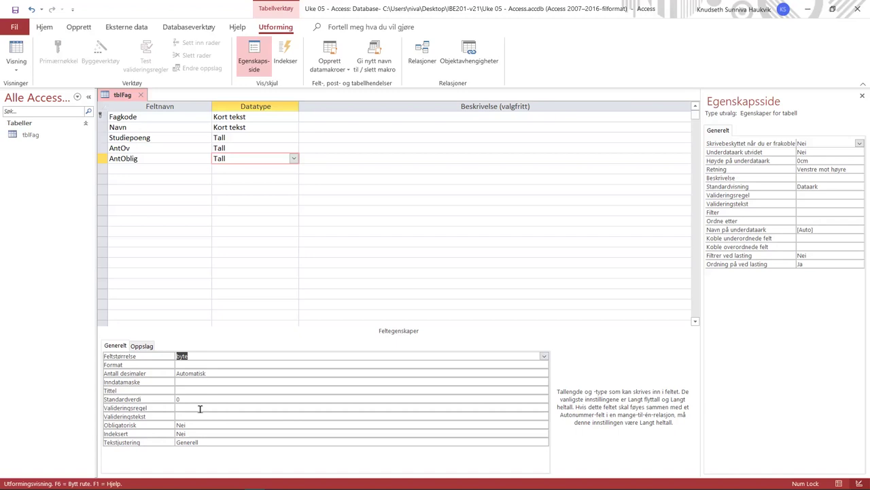
left_click(224, 167)
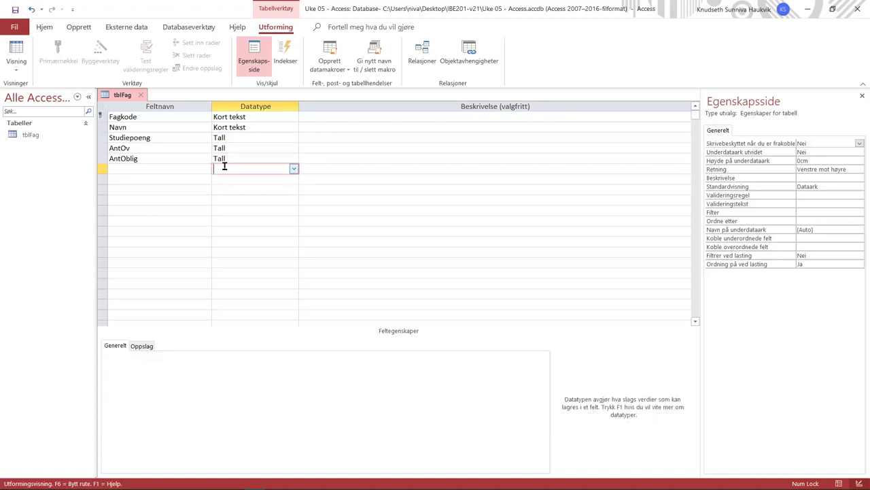
left_click(268, 157)
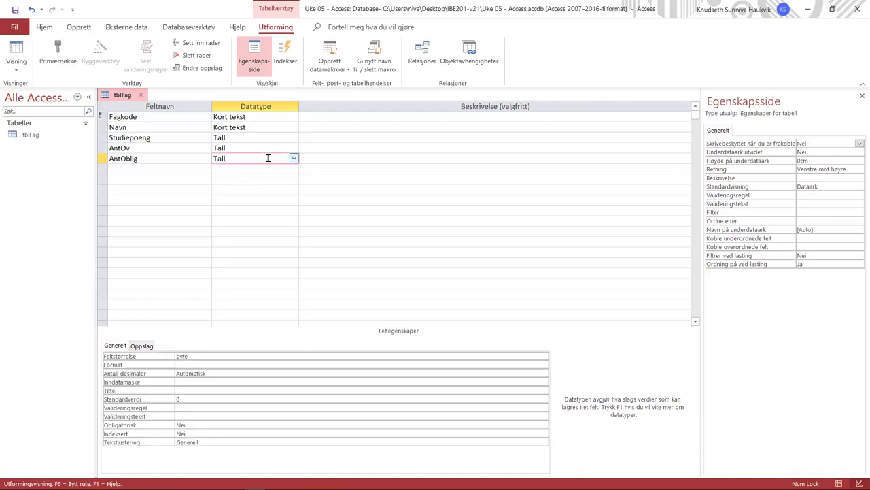
- Save the design of tblFag and switch the table to datasheet view (Dataarkvisning)
right_click(119, 98)
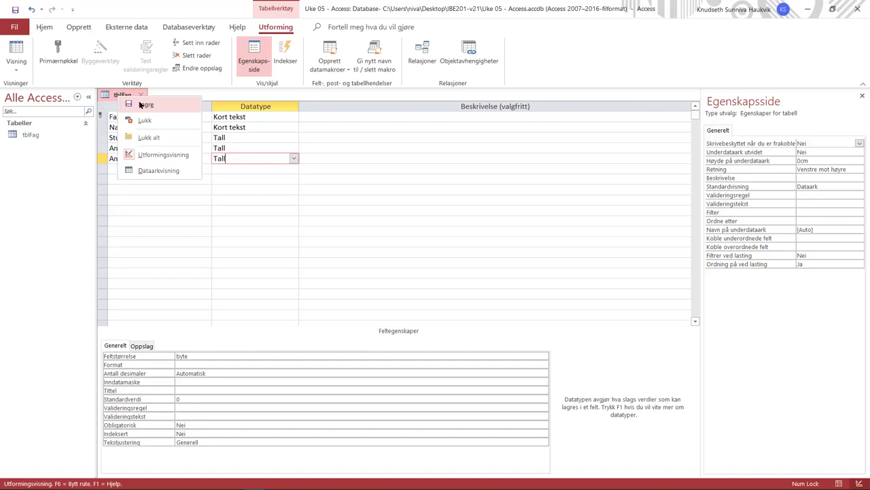
left_click(140, 104)
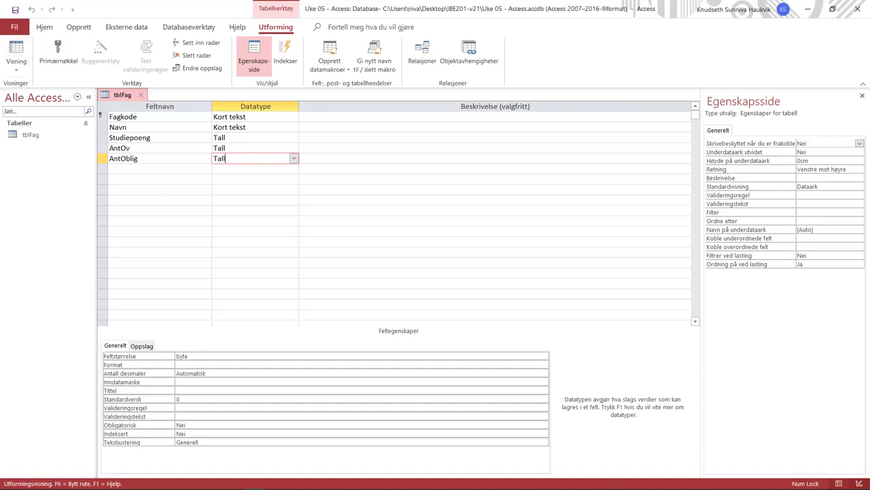
left_click(20, 66)
left_click(21, 65)
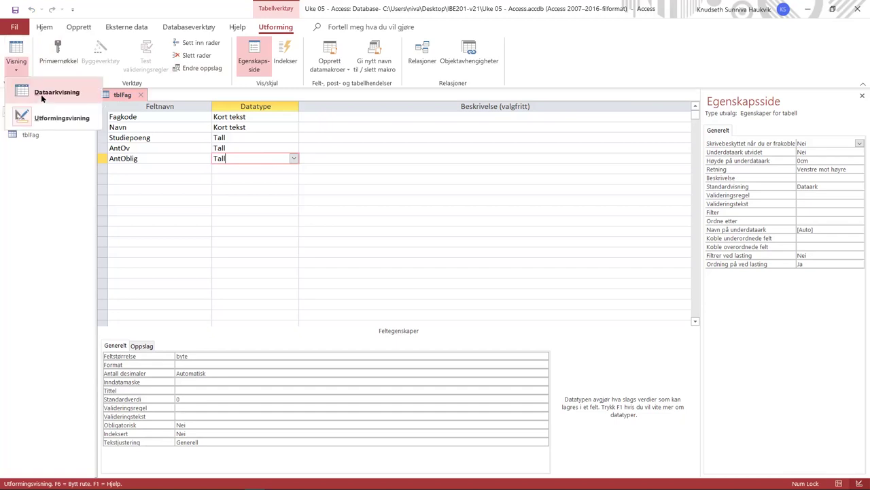
left_click(41, 94)
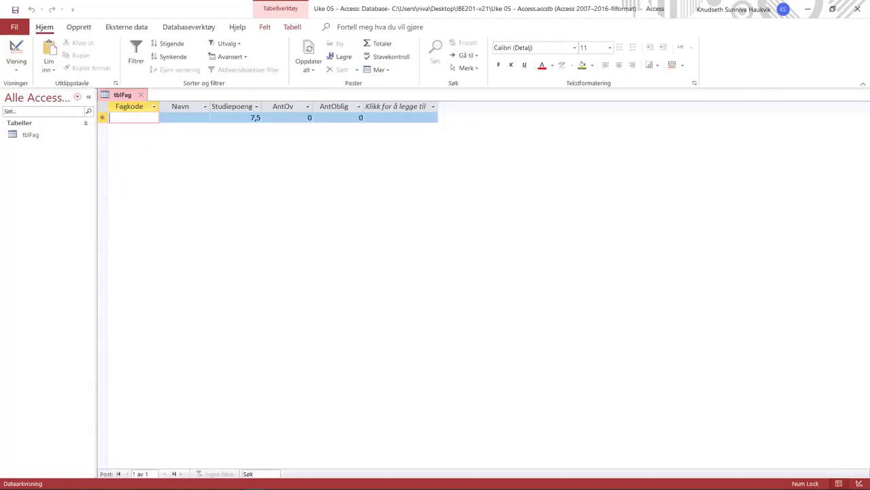
key("alt+p")
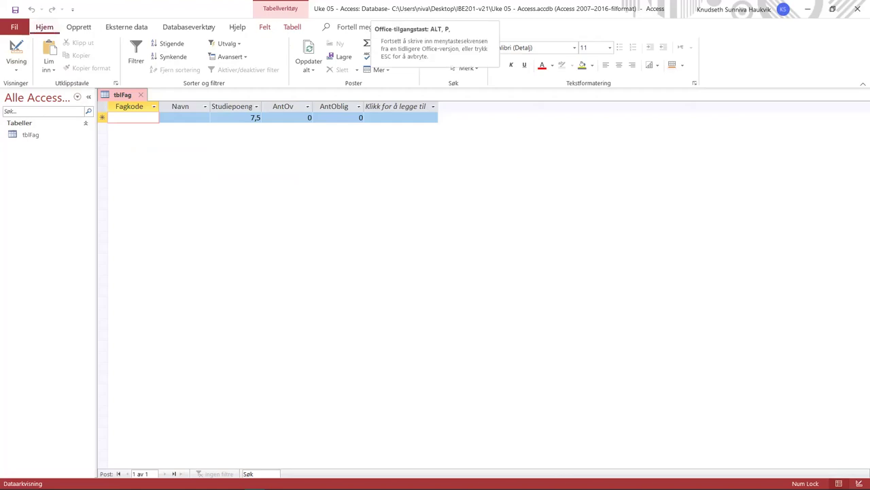
key("Escape")
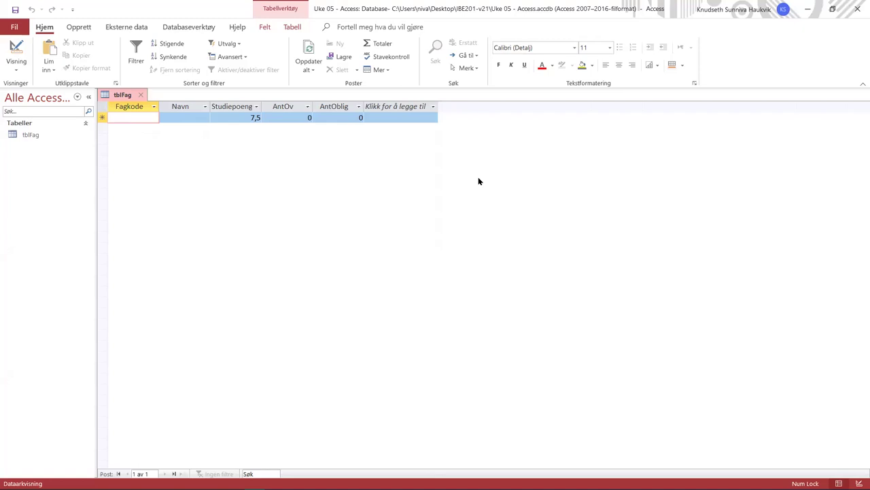
- Start the first record in tblFag with Fagkode IBE201 and Navn Informasjonsbehandling
type("IBE")
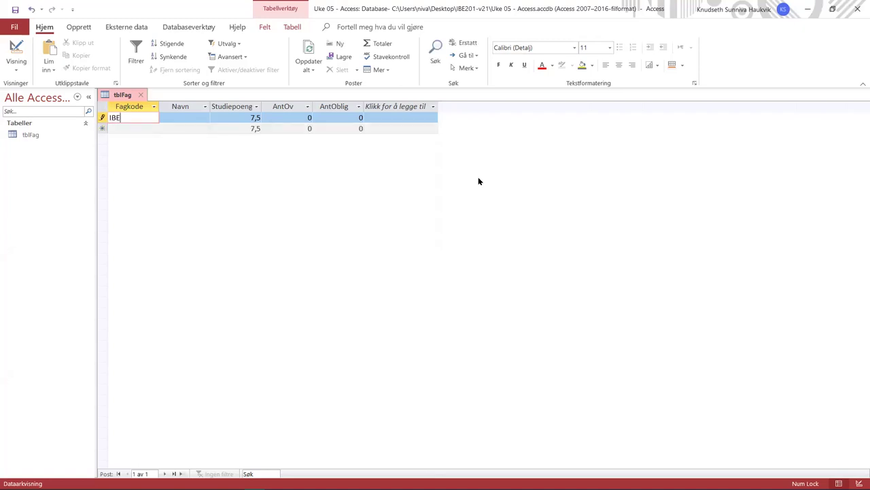
type("201")
key("Tab")
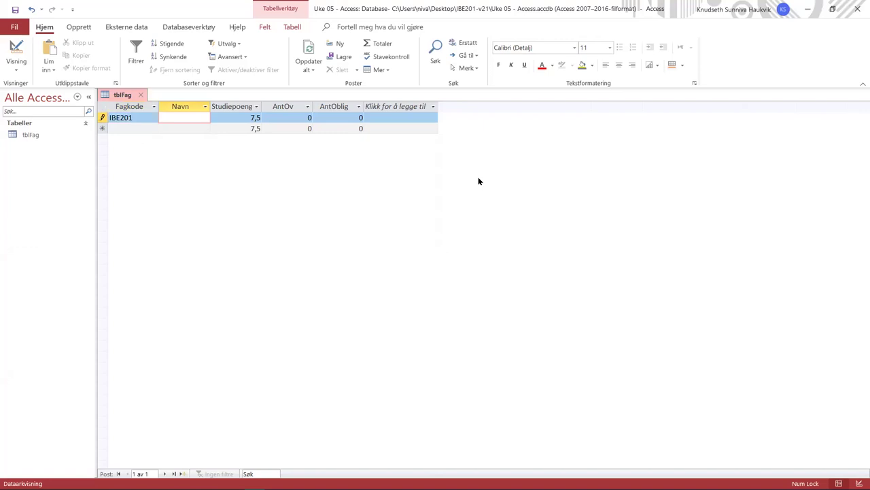
type("I")
type("nform")
type("asjonsbehan")
type("dling")
key("Tab")
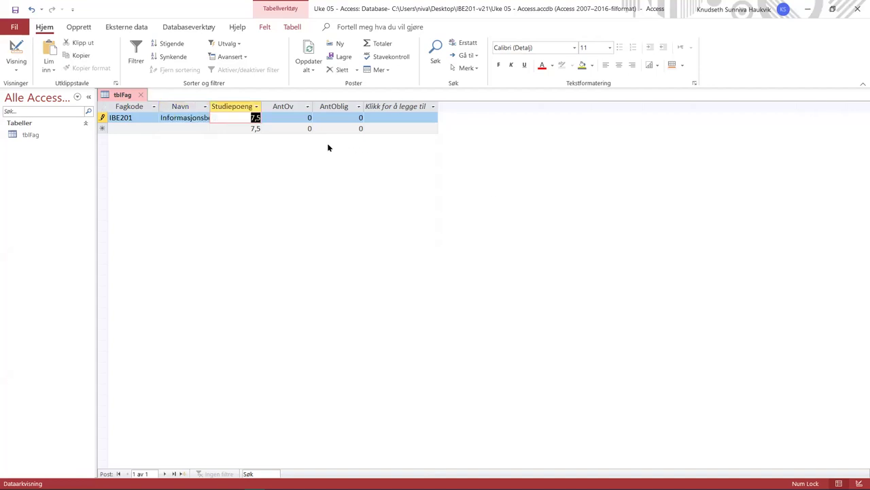
- Complete the IBE201 record with AntOv 6 and AntOblig 5, and fit the Navn column width to its contents
key("Tab")
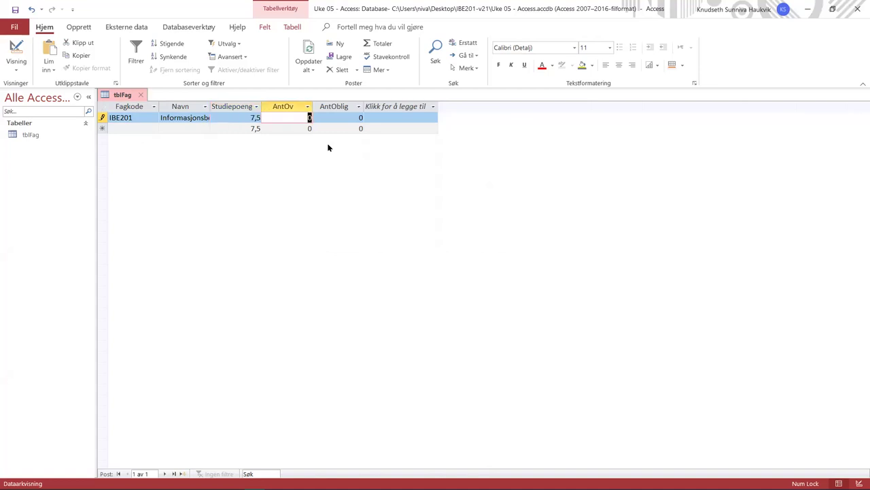
type("6")
key("Tab")
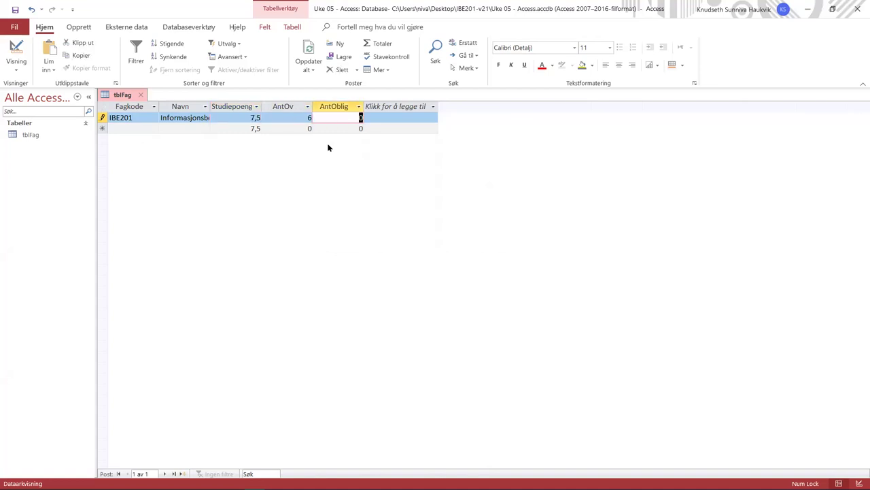
type("5")
double_click(210, 106)
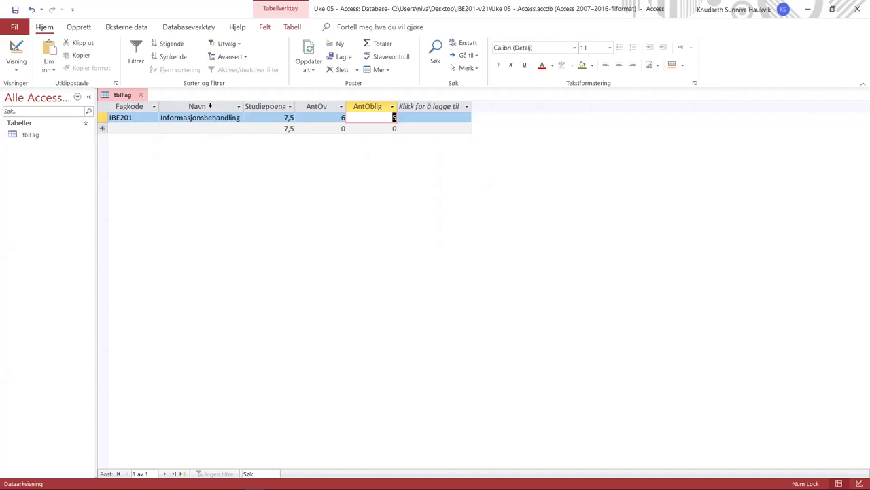
key("Tab")
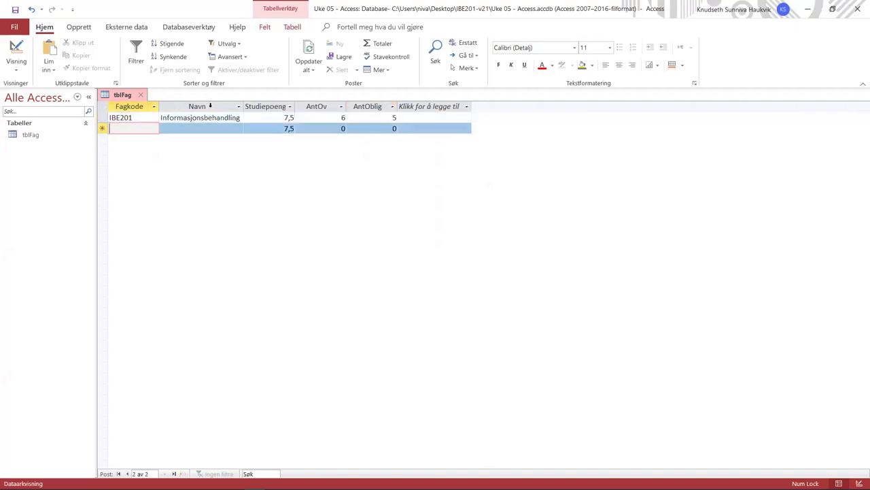
- Start the second record with Fagkode LOG505 and Navn Innkjøpsledelse og forhandling
type("LOG505")
key("Tab")
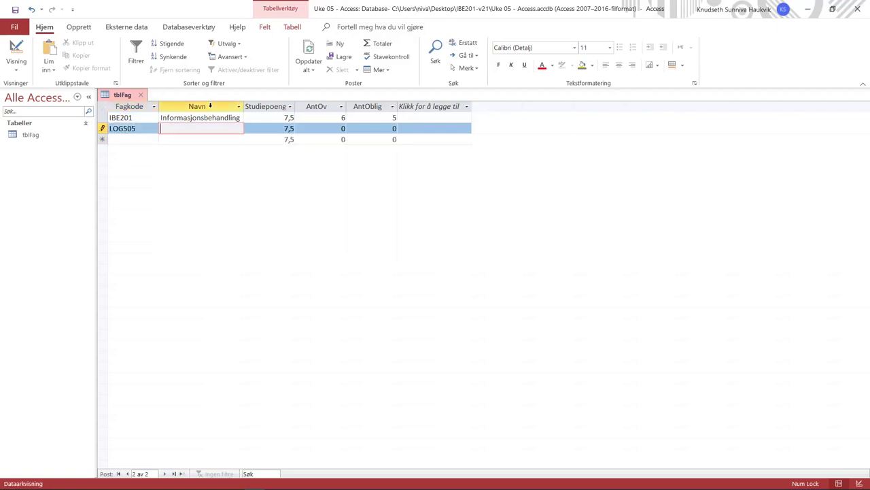
type("Innkjøps")
type("ledelse og")
type(" forhandling")
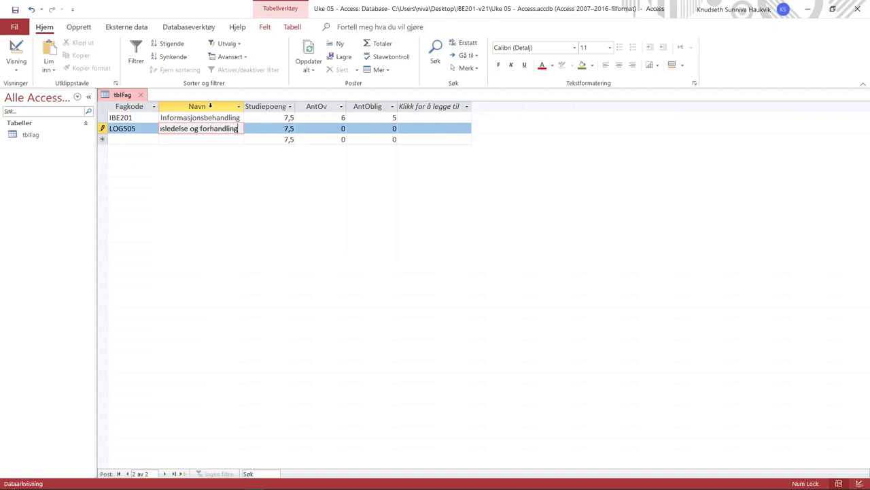
key("Tab")
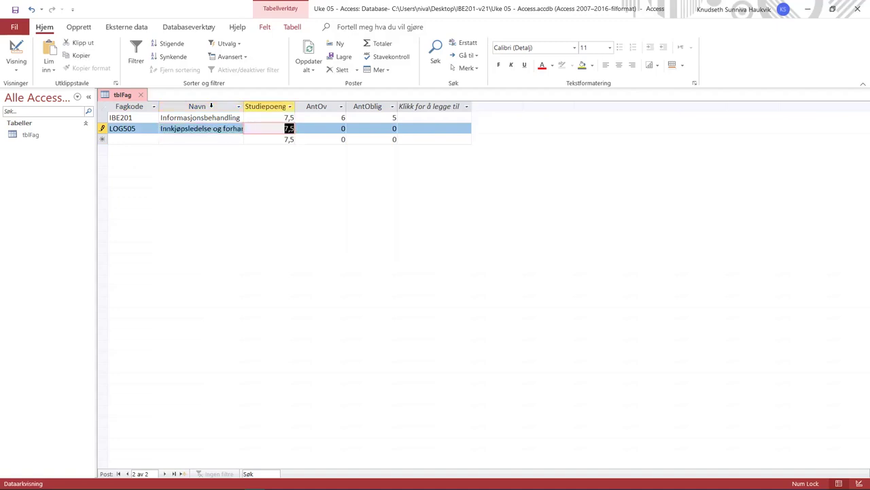
- Complete the LOG505 record with AntOv 2 and AntOblig 2, keeping the default Studiepoeng
key("Tab")
type("2")
key("Tab")
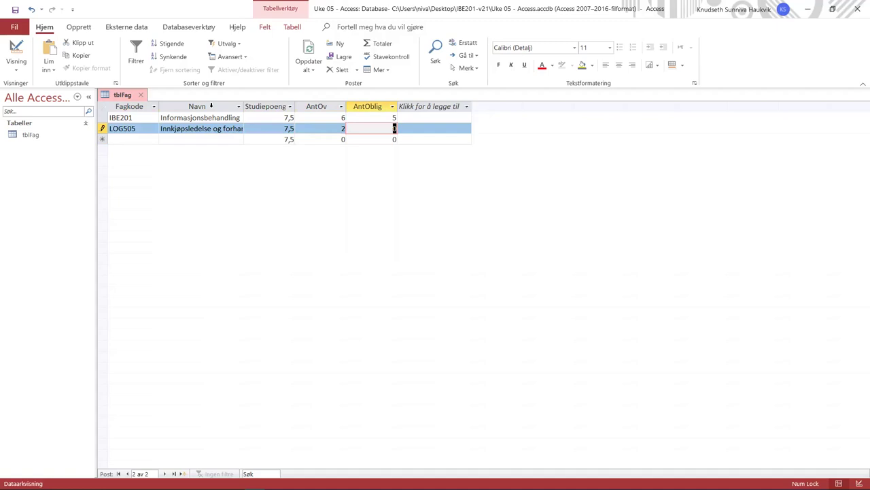
type("2")
key("Tab")
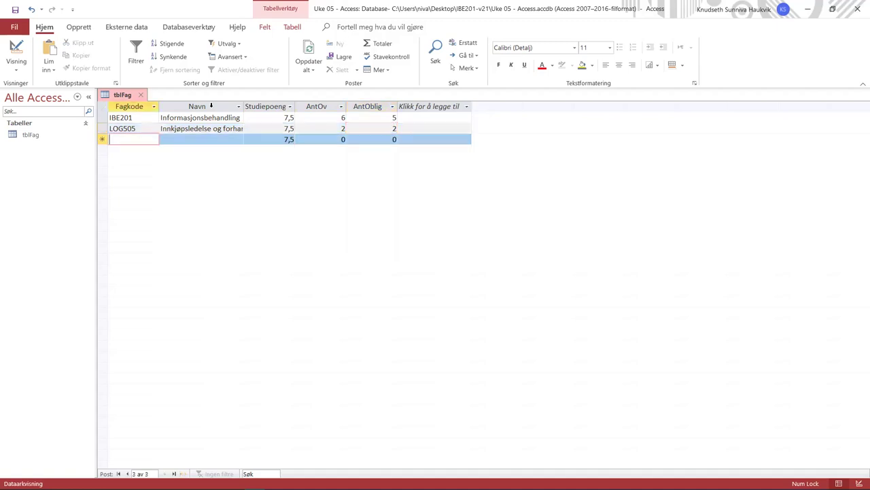
- Start the third record with Fagkode SCM200 and Navn Lager og produksjonsplanlegging
type("SCM200")
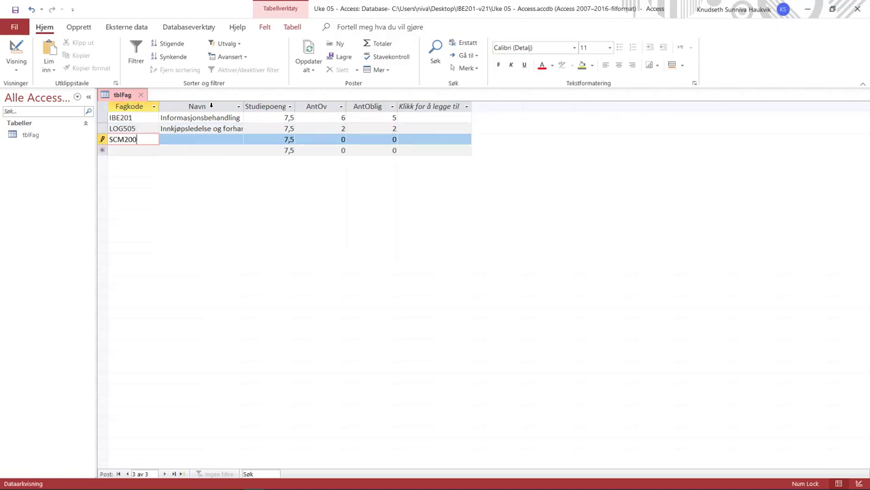
key("Tab")
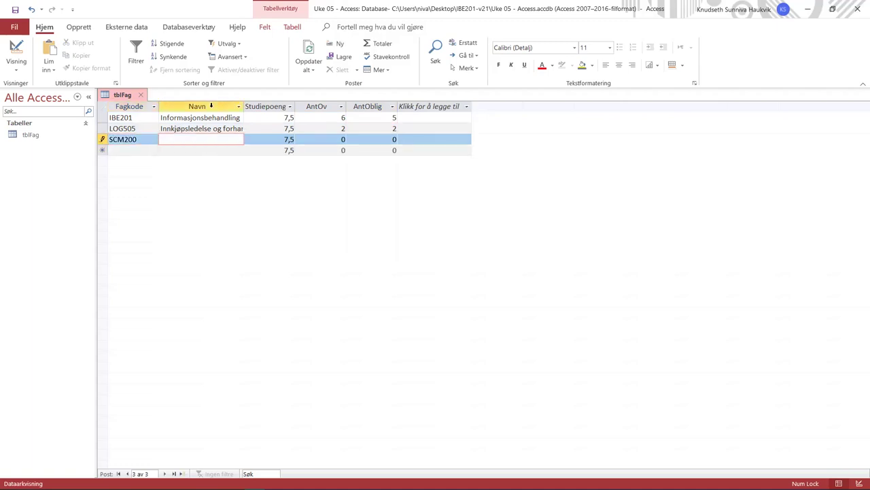
type("Lager og ")
type("produksjon")
type("splanleggi")
type("ng")
key("Tab")
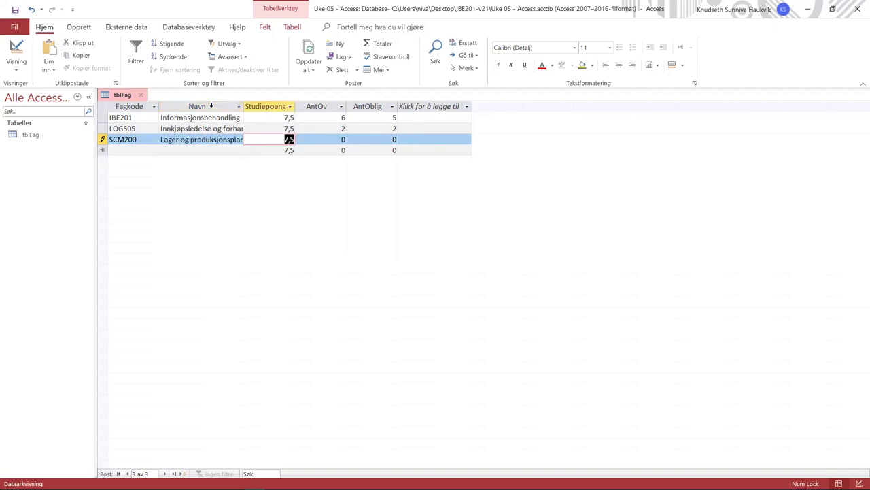
- Complete the SCM200 record with AntOv 6 and AntOblig 6, keeping the default Studiepoeng
key("Tab")
type("6")
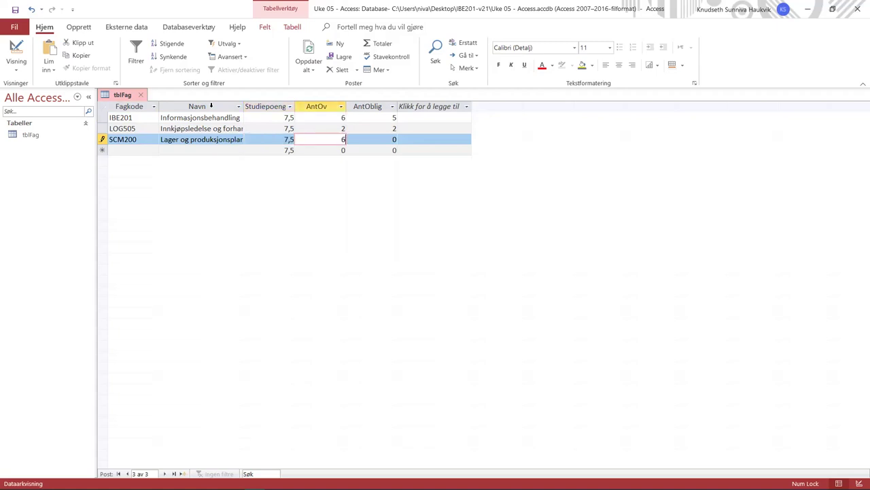
key("Tab")
type("6")
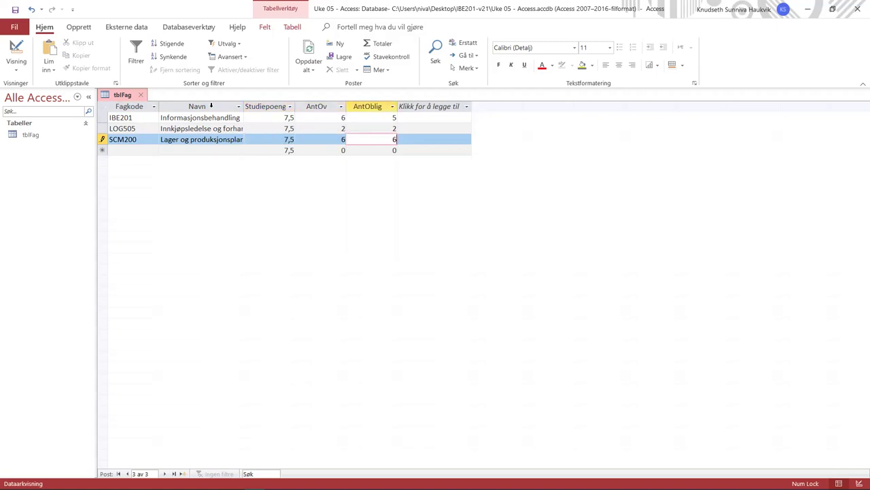
key("Tab")
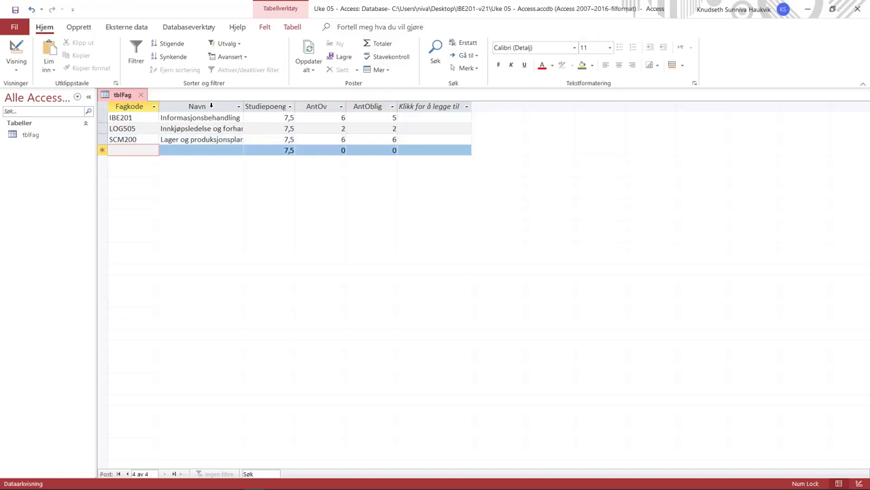
- Start the fourth record with Fagkode ADM201 and Navn Innføring i samfunnsvitenskapelig metode
type("ADM201")
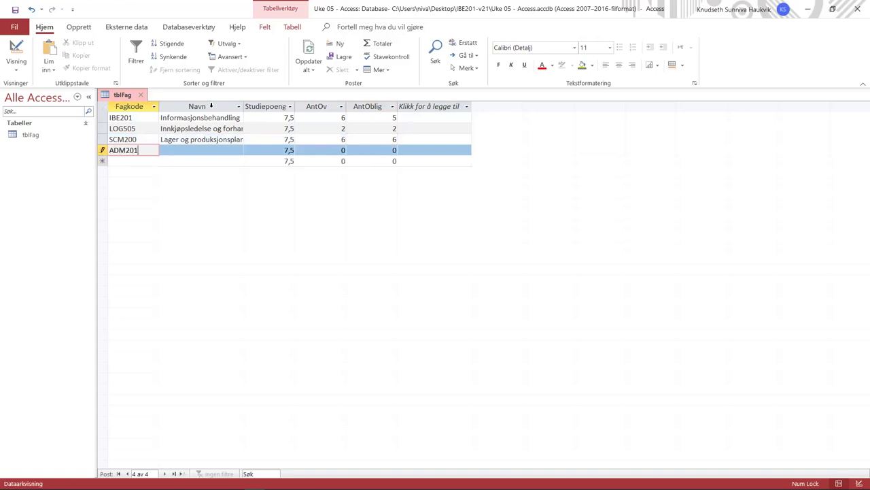
key("Tab")
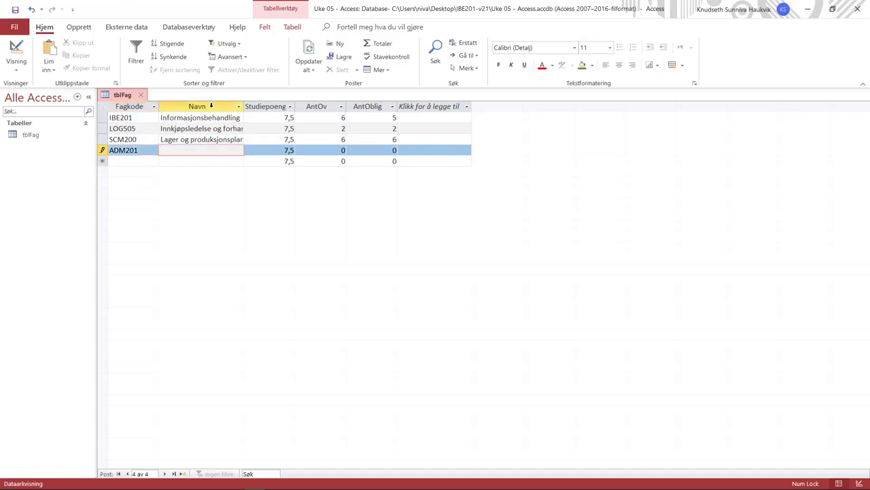
type("Innføring i ")
type("samfunns")
type("vitenskape")
type("lig metode")
- Complete the ADM201 record with AntOv 2 and AntOblig 1, keeping the default Studiepoeng
key("Tab")
key("Tab")
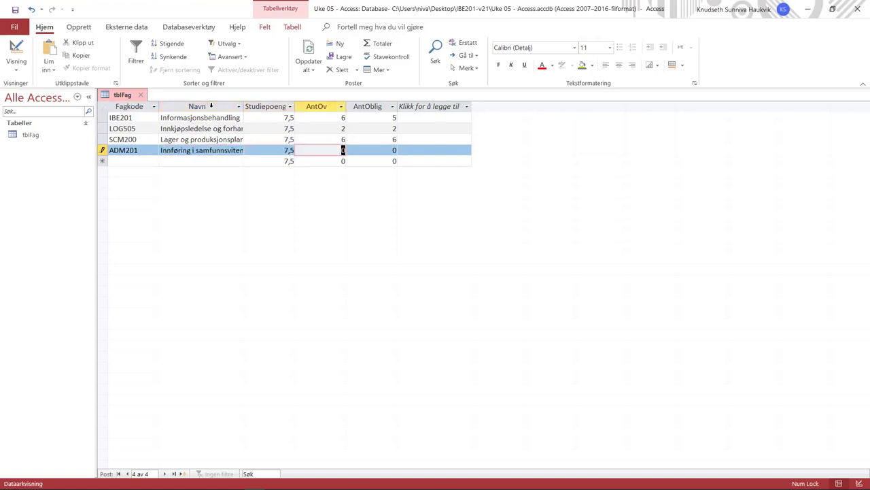
type("2")
key("Tab")
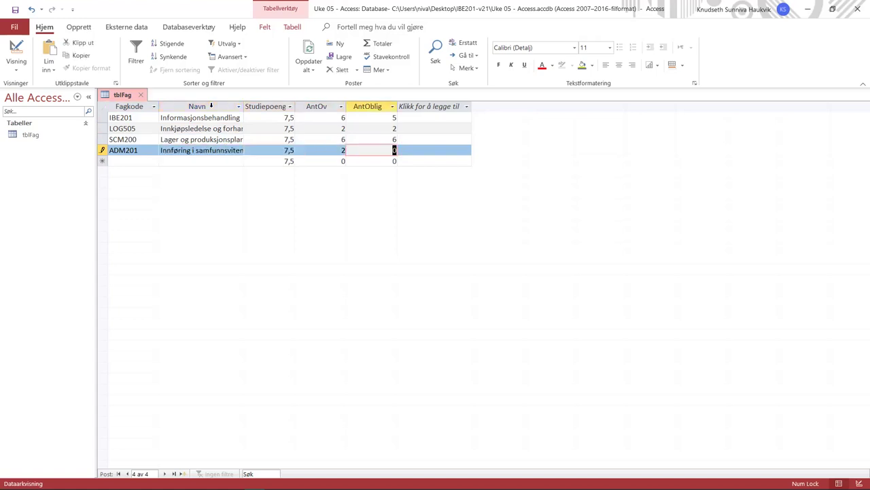
type("1")
left_click(441, 161)
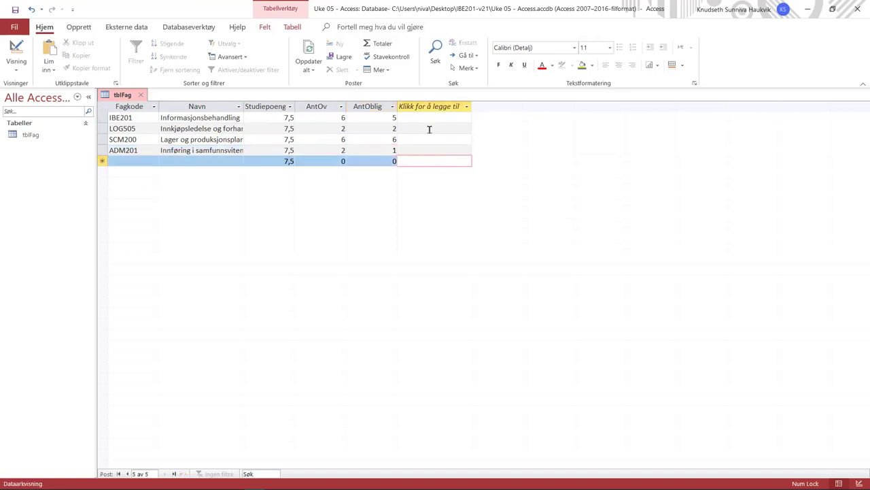
- Close the tblFag table and create a new table in design view
right_click(123, 98)
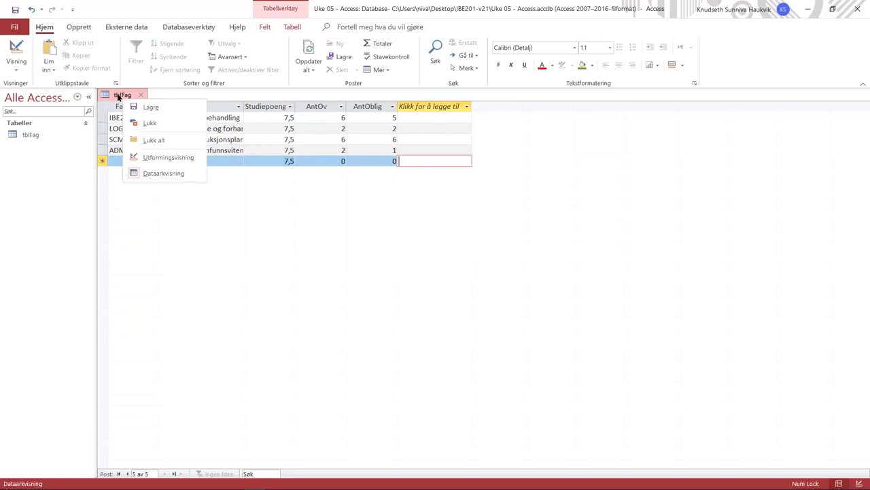
left_click(122, 97)
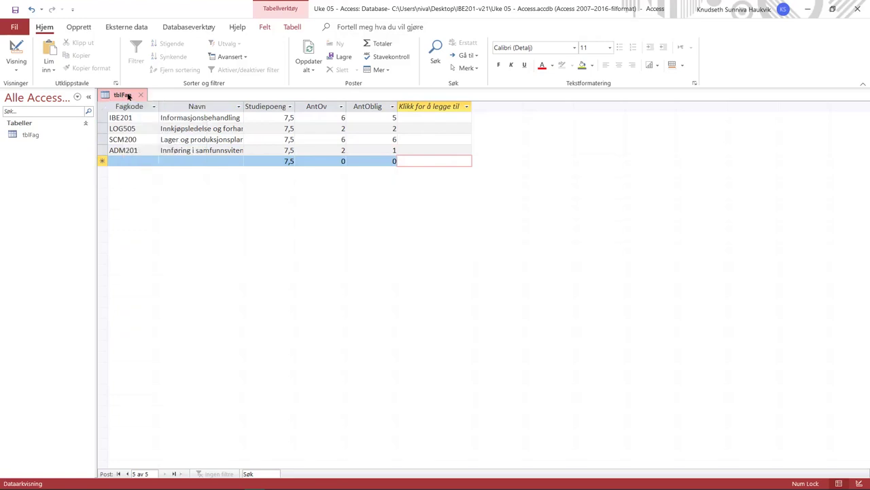
right_click(129, 96)
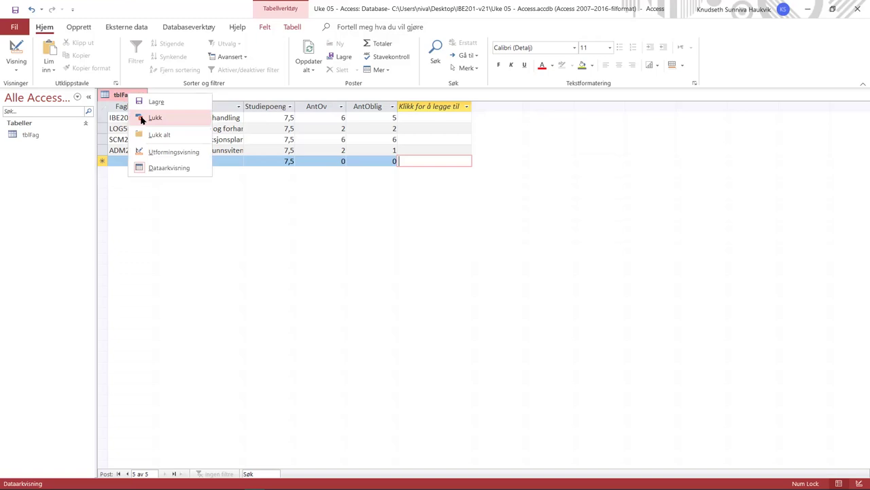
left_click(154, 117)
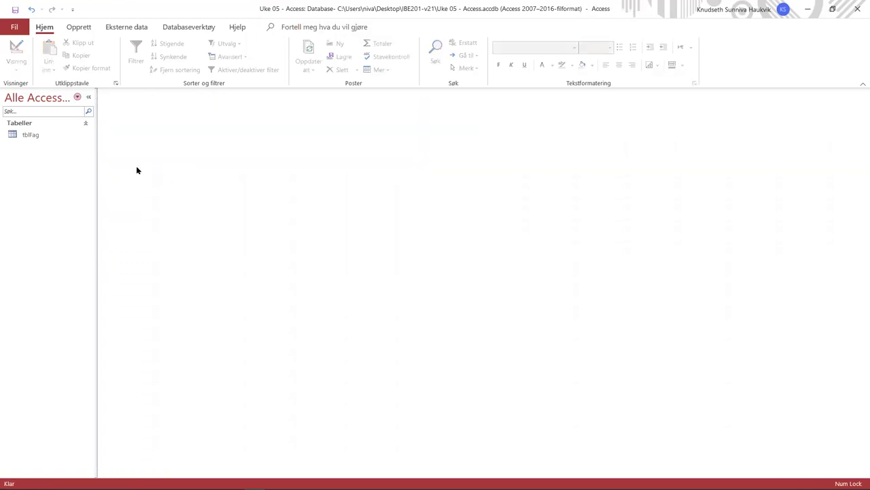
left_click(80, 26)
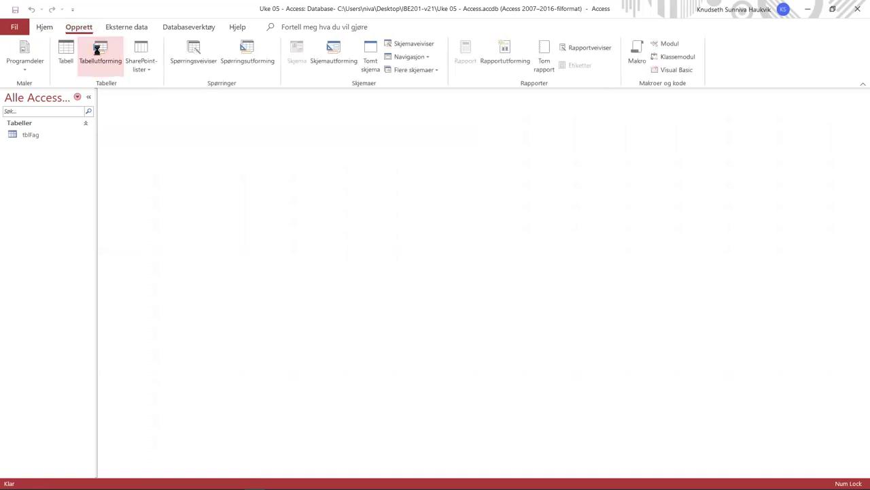
left_click(99, 52)
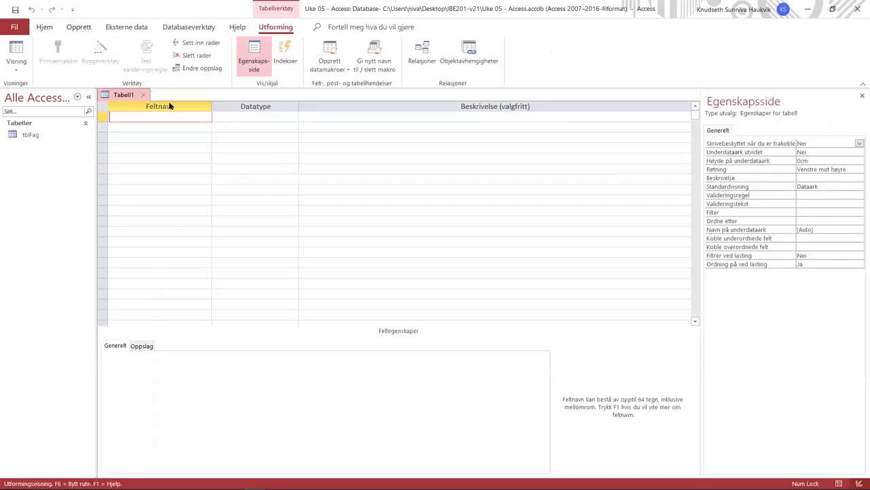
- Try to save the new table as tblOving before any fields are defined
right_click(116, 95)
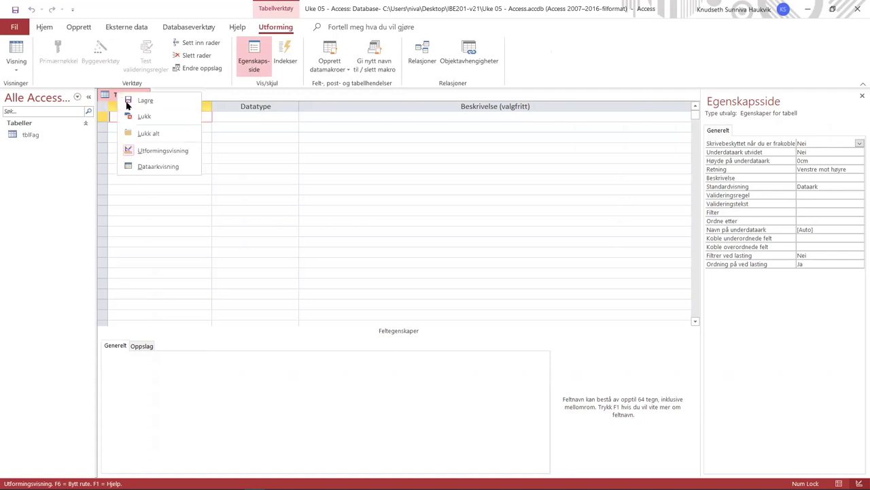
left_click(136, 100)
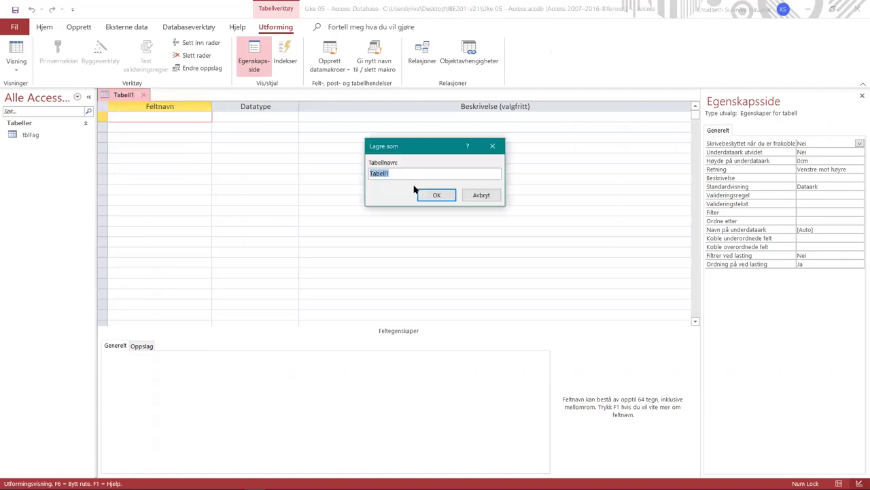
type("tblOving")
left_click(435, 196)
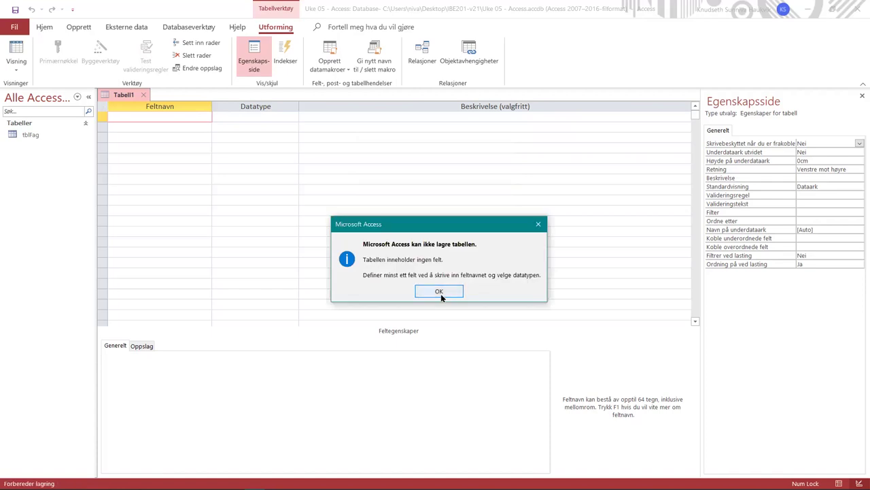
left_click(439, 292)
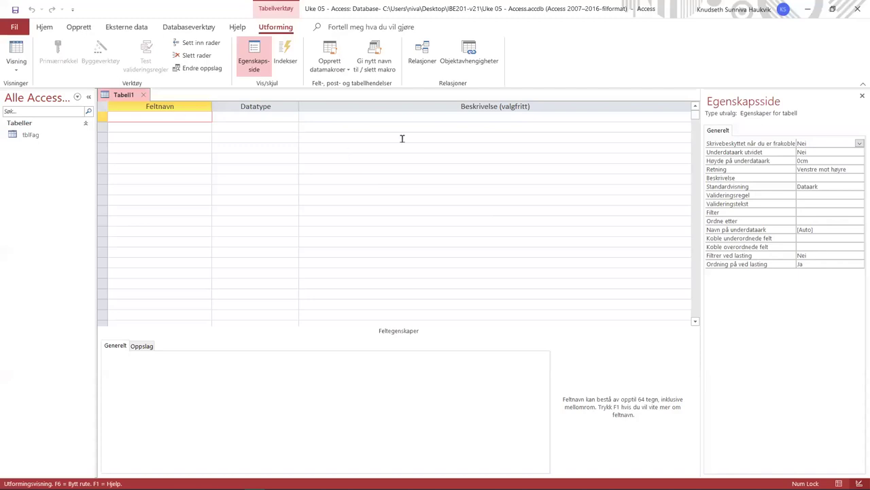
type("IBE201")
key("Tab")
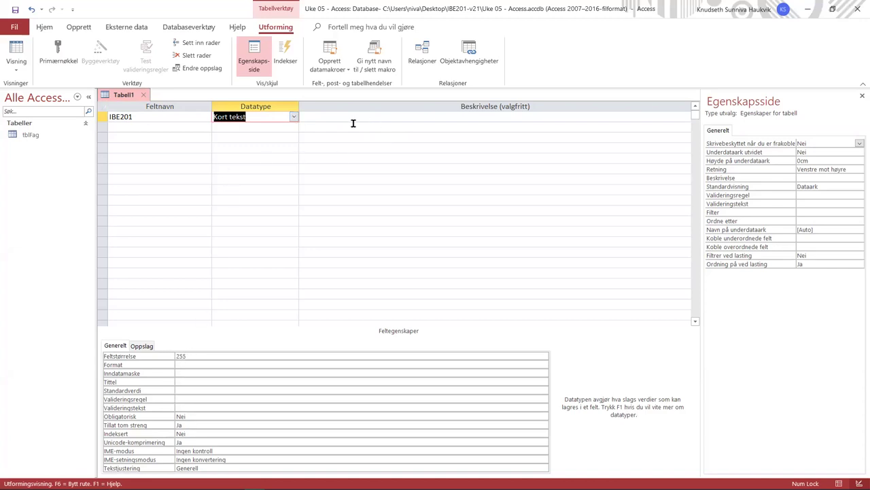
left_click(173, 113)
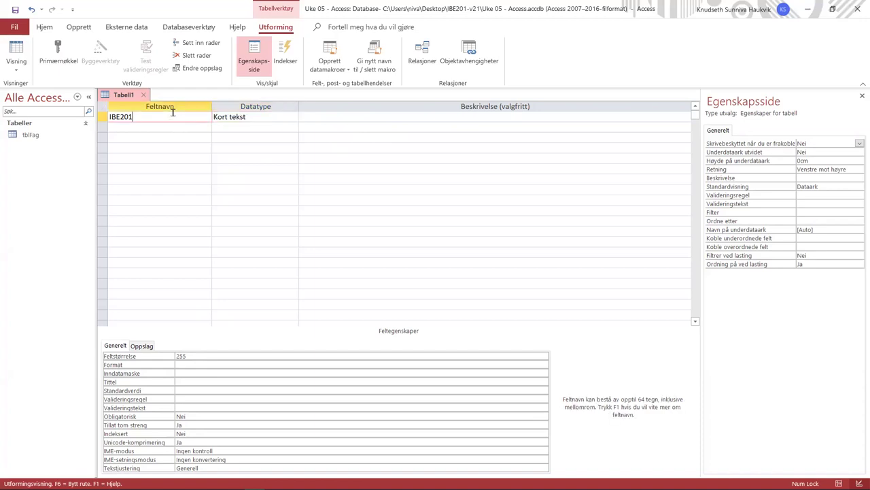
double_click(141, 117)
key("BackSpace")
- Define the first field of the new table as Fagkode with data type Kort tekst
type("Fagko")
key("BackSpace")
key("BackSpace")
type("kode")
key("Tab")
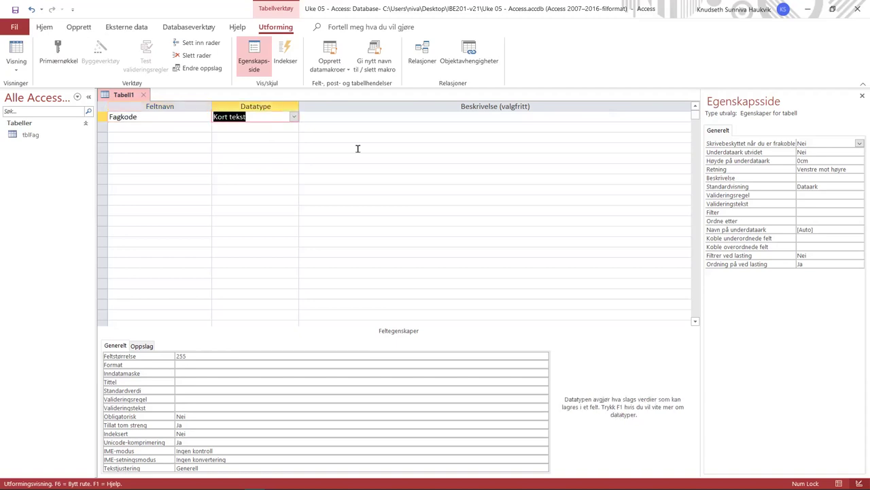
key("Tab")
key("Tab")
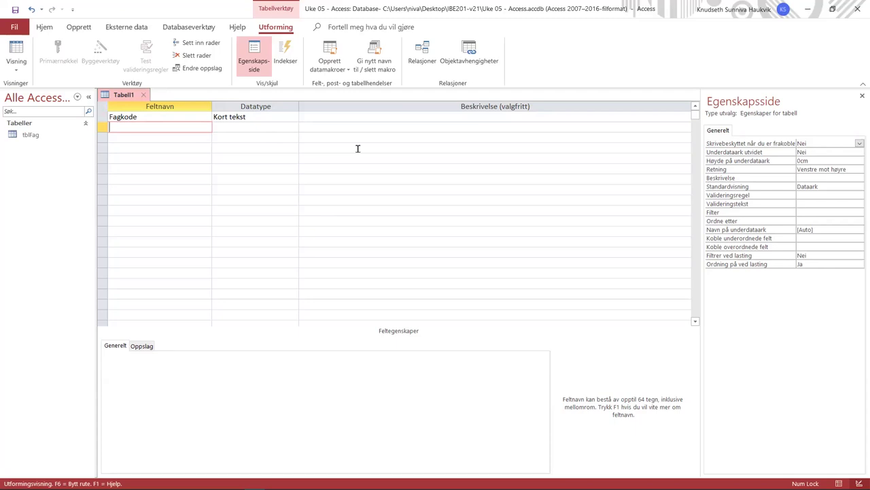
- Add the field OvNr with data type Tall and field size byte
type("OvNr")
key("Tab")
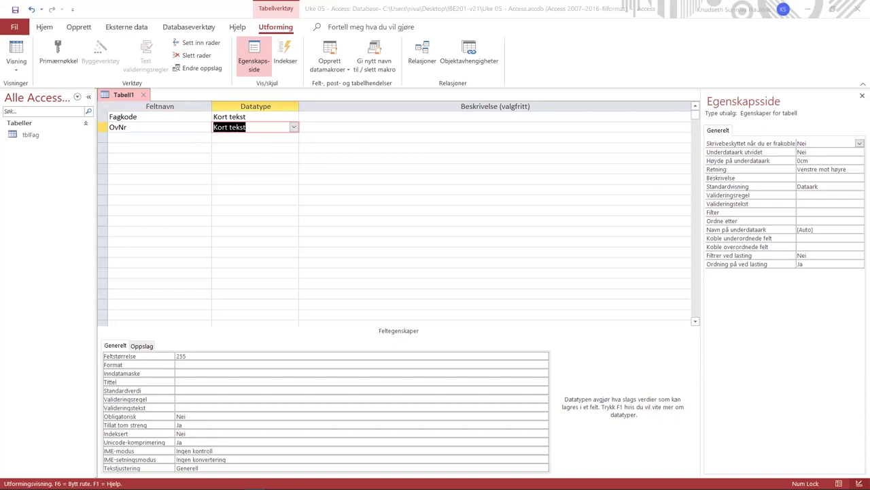
left_click(293, 127)
left_click(269, 158)
left_click(218, 356)
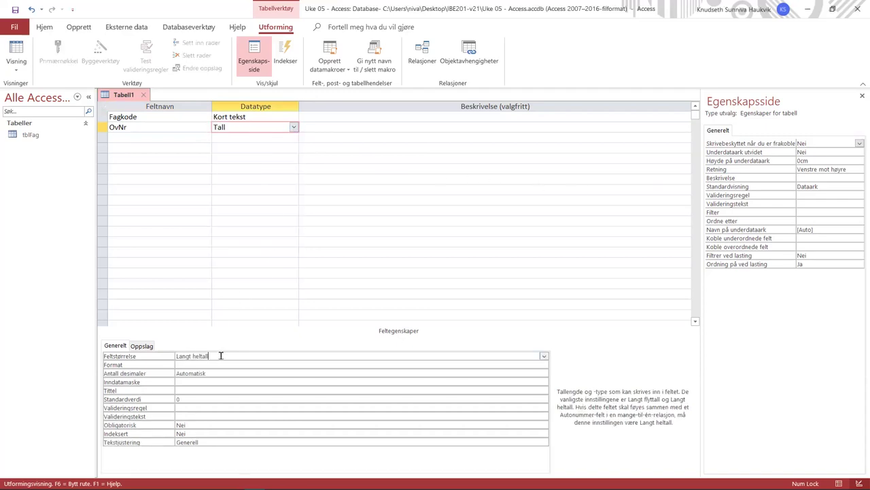
left_click(543, 357)
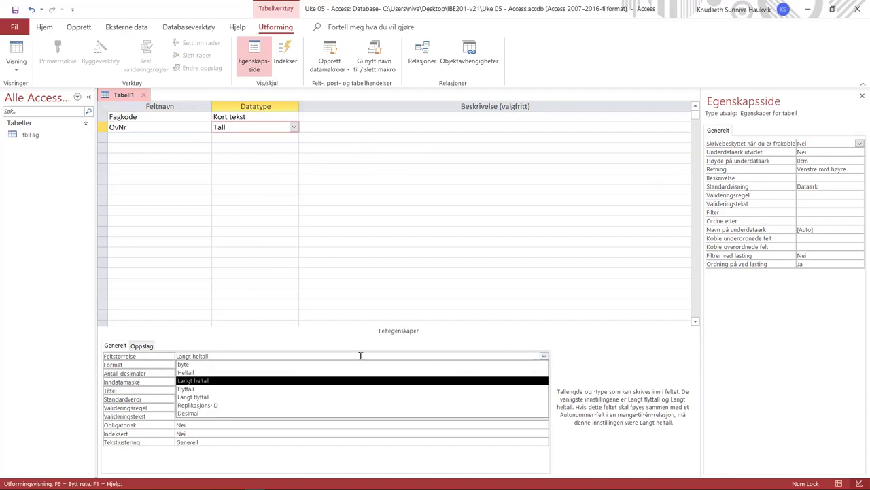
left_click(256, 365)
- Add the field Tema below OvNr with data type Kort tekst
left_click(146, 139)
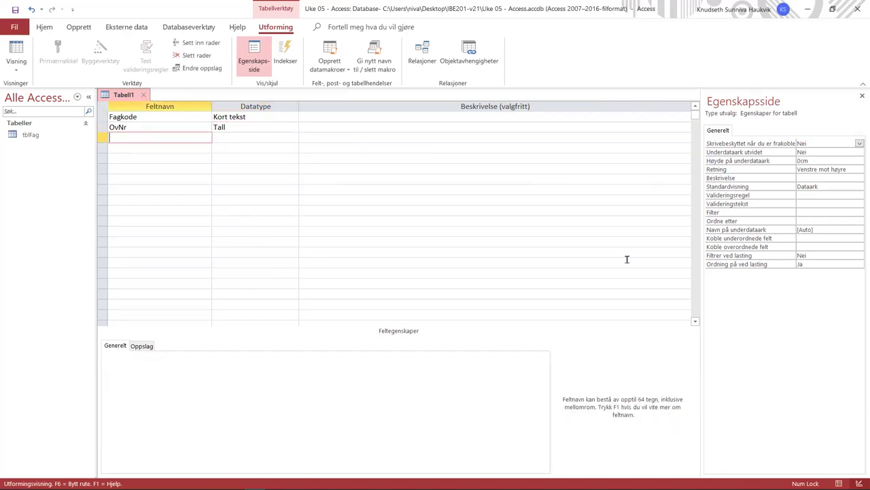
type("Tema")
key("Tab")
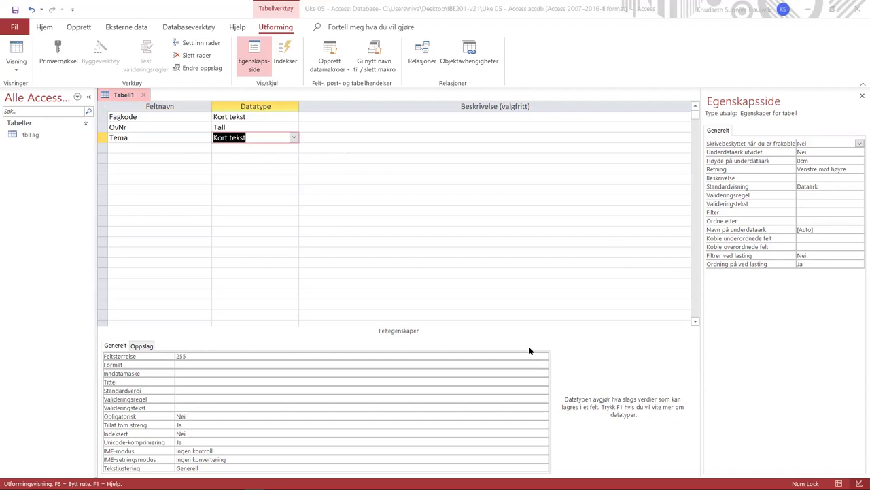
left_click(264, 137)
left_click(176, 148)
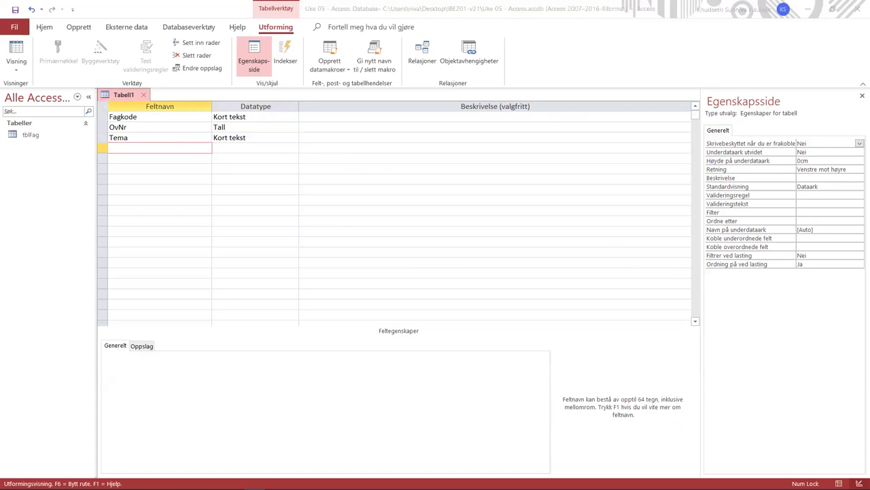
- Add the field DatoUt with data type Dato/klokkeslett
left_click(198, 143)
type("DatoU")
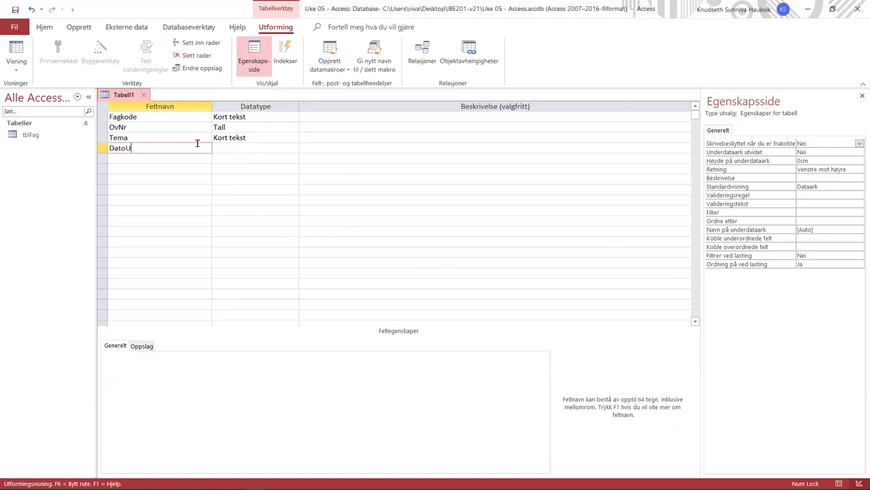
type("t")
key("Tab")
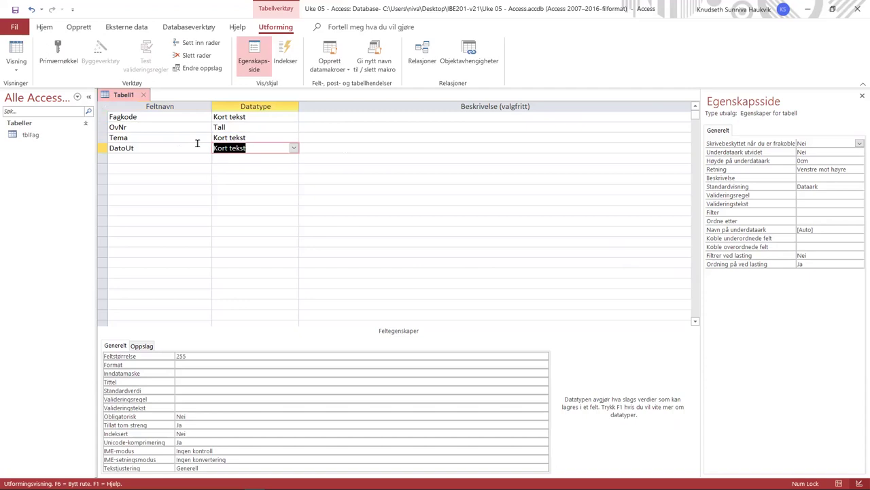
left_click(294, 147)
left_click(285, 200)
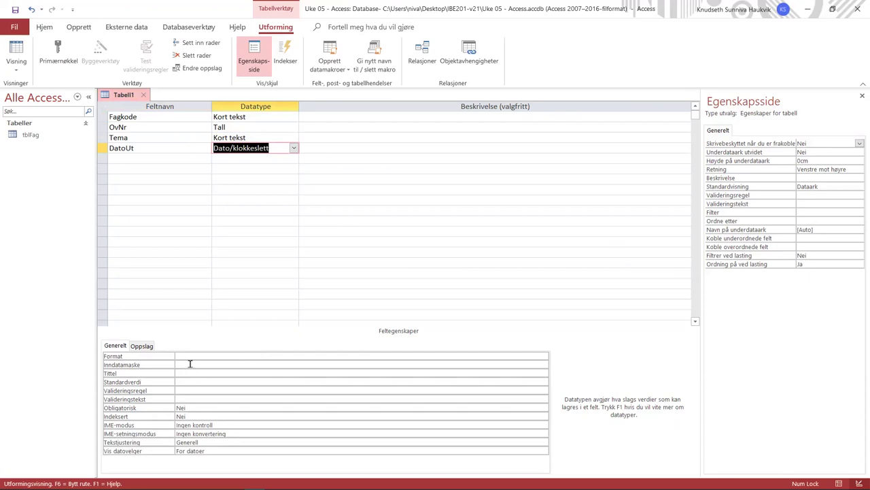
- Save the table as tblOving with an automatic primary key when prompted by the DatoUt input mask wizard, and cancel the wizard
left_click(384, 364)
left_click(544, 364)
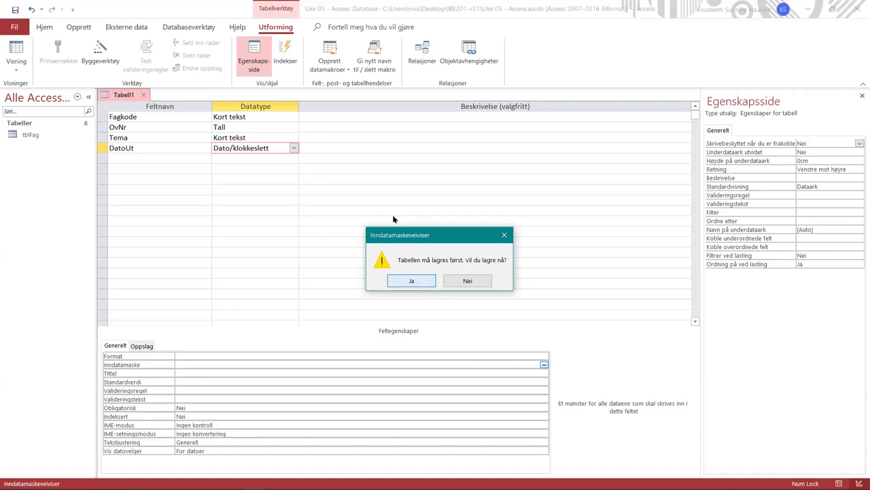
key("Return")
type("tblOving")
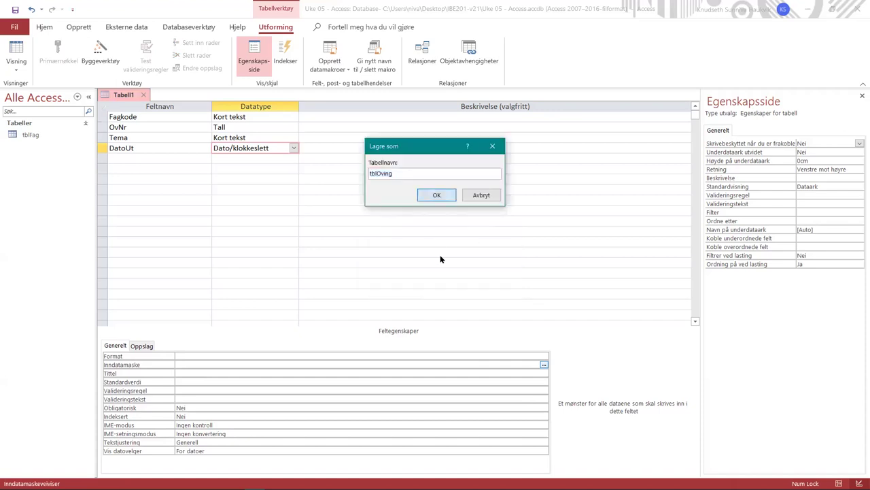
key("Return")
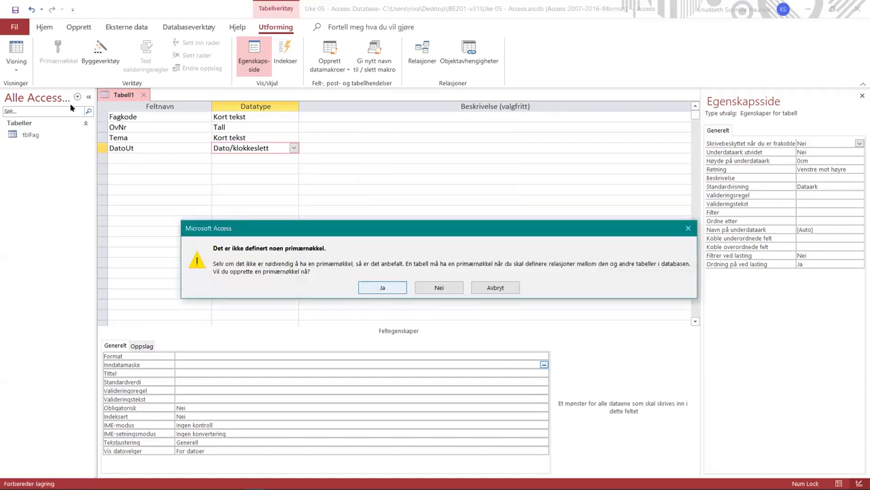
key("Return")
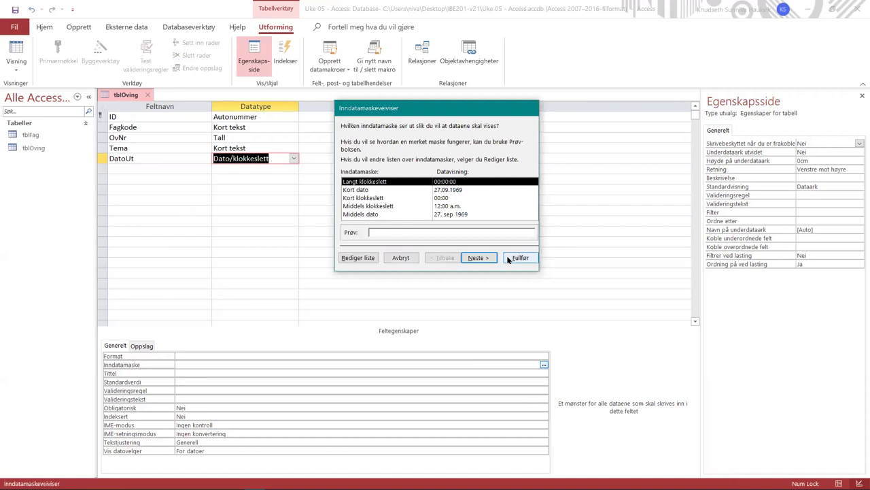
left_click(401, 258)
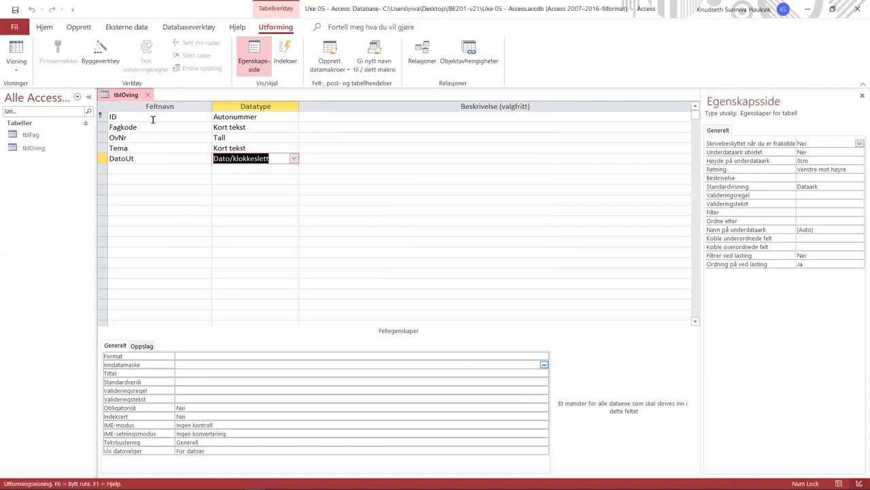
- Remove the primary key from the ID field in tblOving
left_click(102, 116)
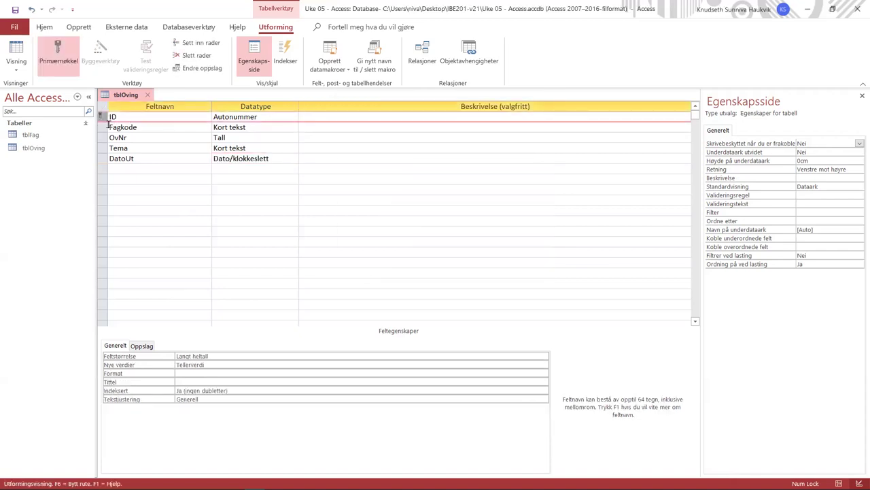
left_click(63, 60)
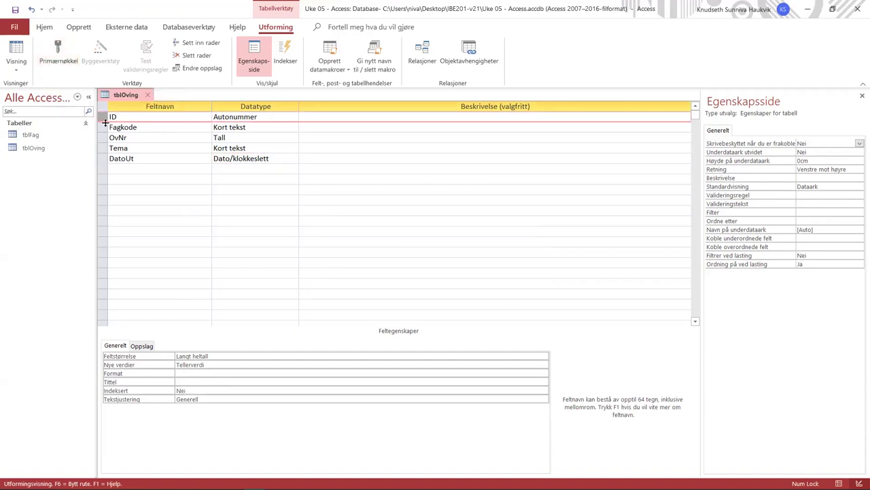
- Delete the ID field from tblOving and set Fagkode and OvNr together as the composite primary key
right_click(103, 117)
left_click(134, 189)
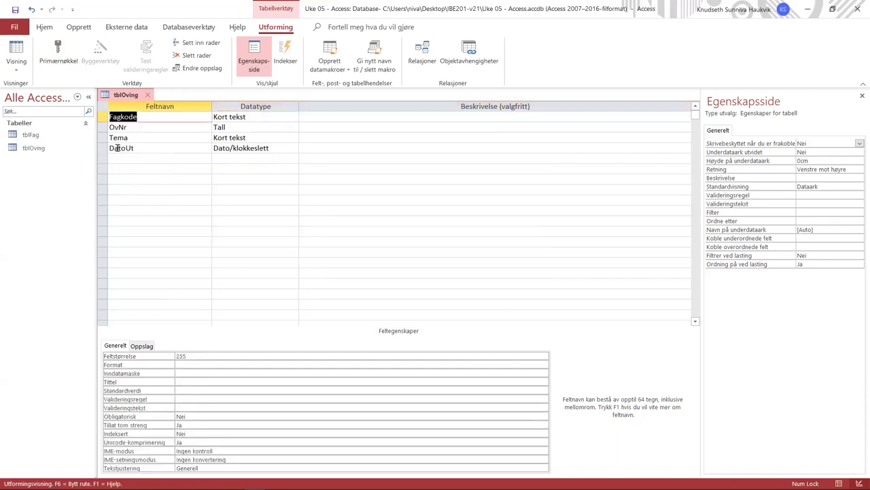
left_click(178, 169)
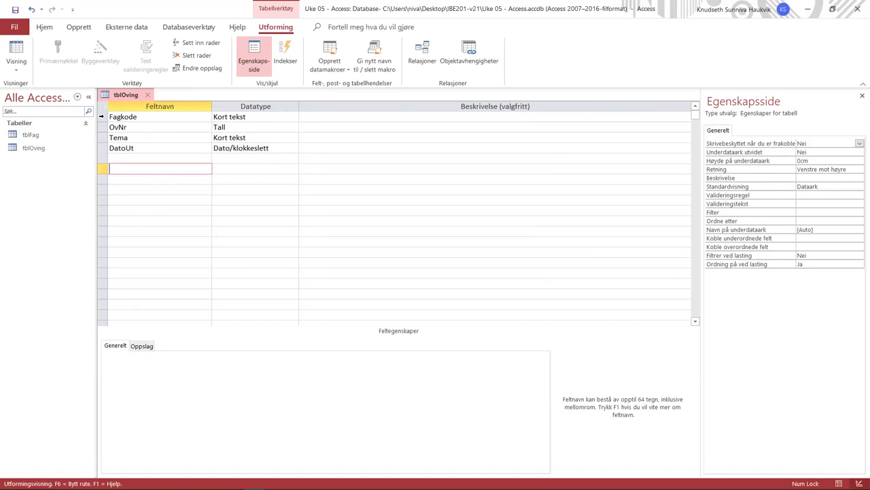
left_click_drag(102, 117, 106, 130)
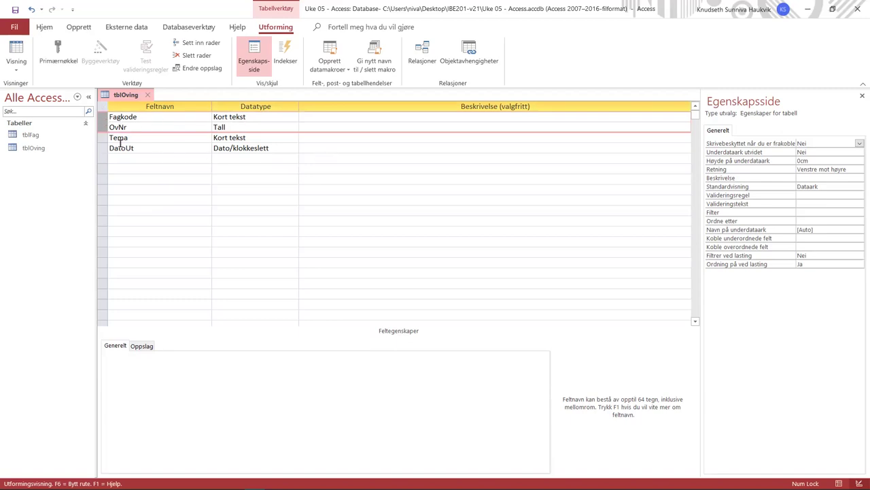
left_click(60, 46)
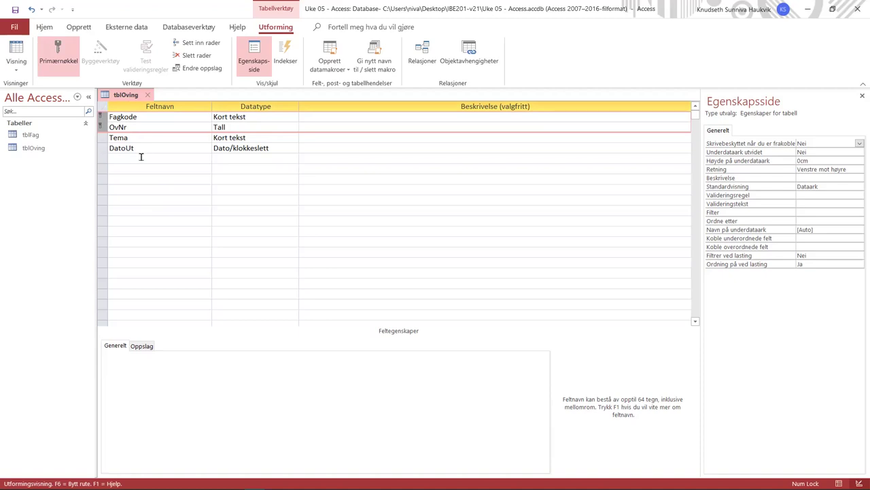
- Give the DatoUt field the Kort dato input mask, saving the table when the wizard asks for it
left_click(196, 147)
left_click(279, 145)
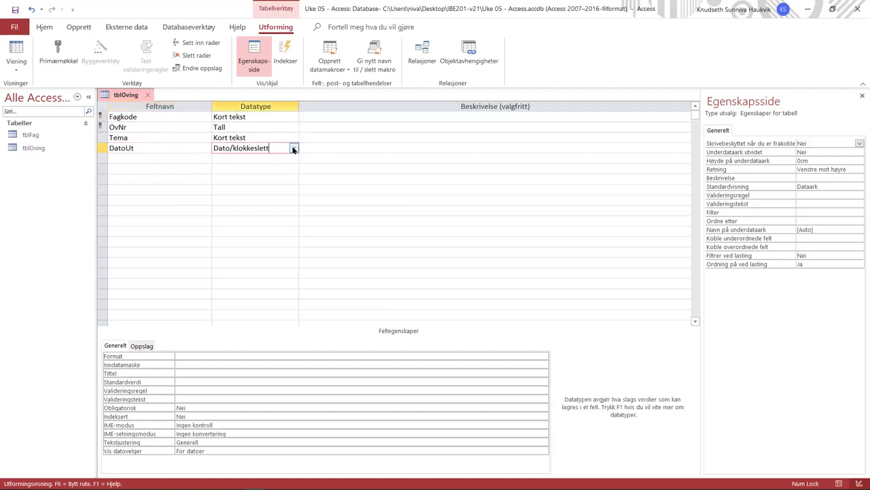
left_click(545, 365)
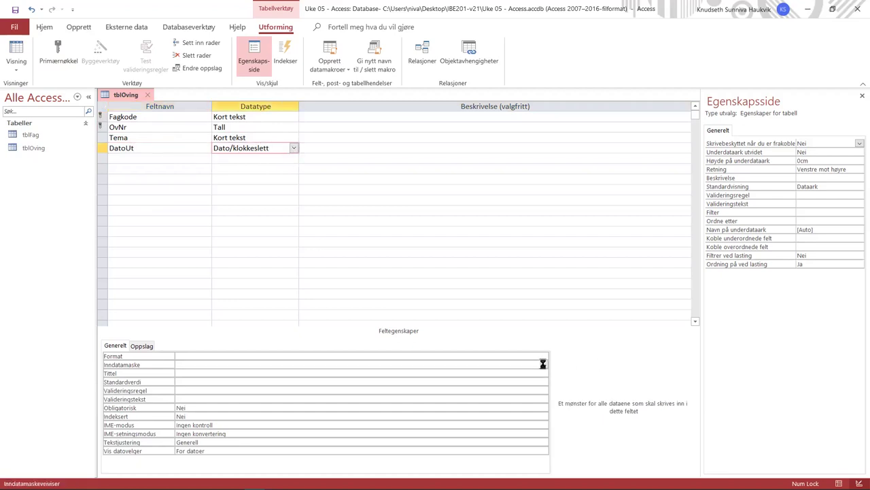
left_click(544, 364)
left_click(414, 284)
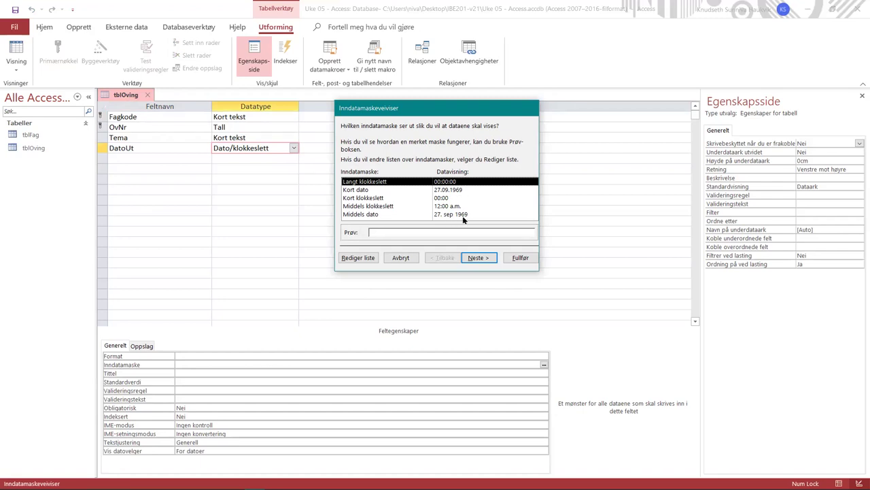
left_click(446, 190)
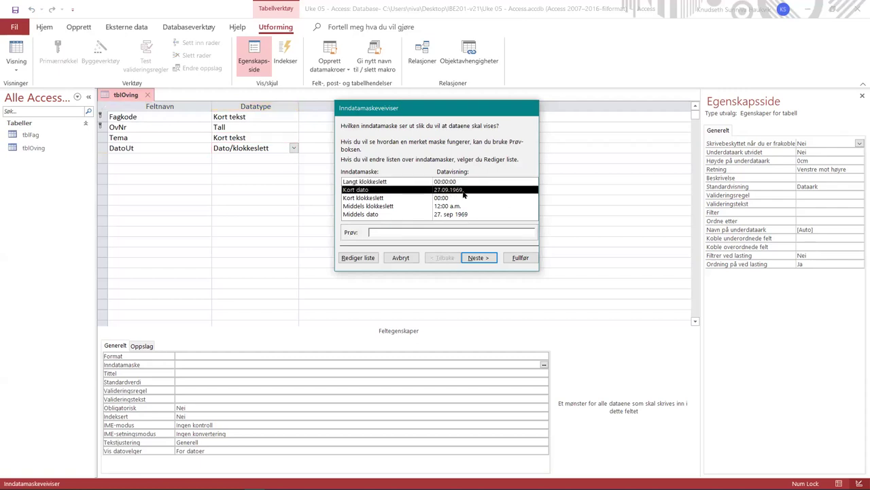
left_click(474, 259)
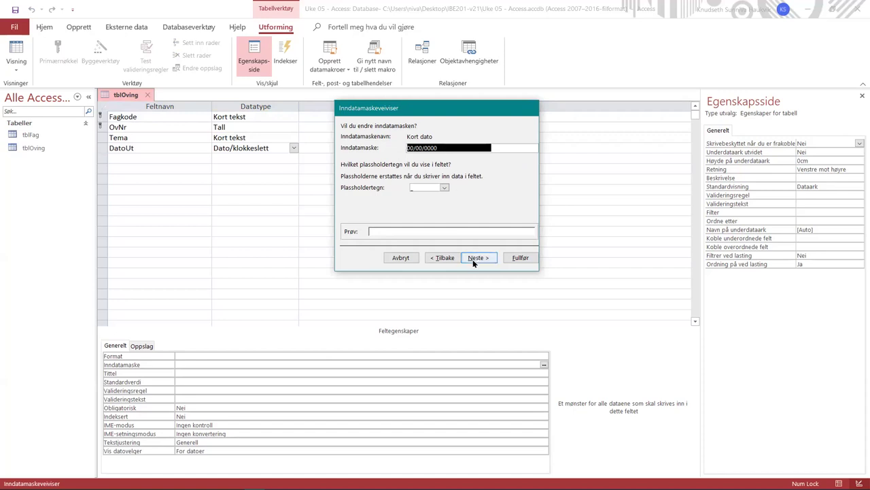
left_click(522, 257)
- Add the field DatoInn below DatoUt with data type Dato/klokkeslett
left_click(184, 161)
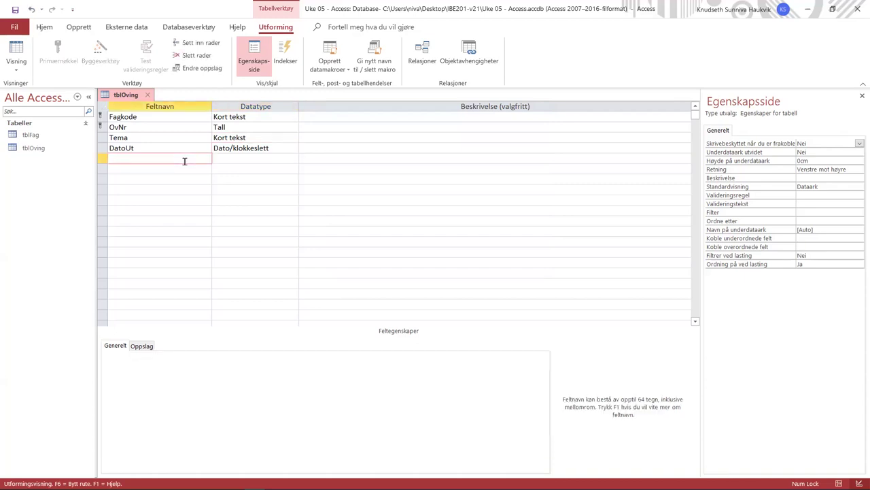
type("DatoInn")
key("Tab")
left_click(294, 157)
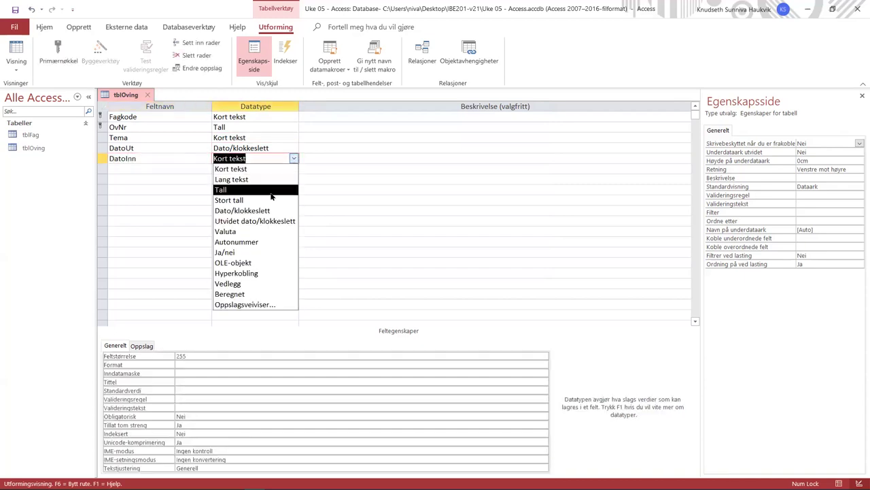
left_click(268, 210)
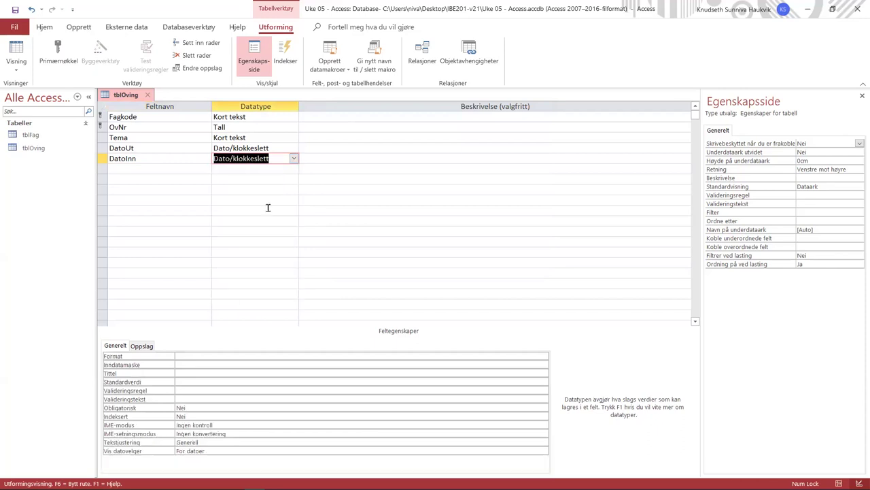
- Save the table when prompted and give the DatoInn field the Kort dato input mask
left_click(540, 365)
left_click(544, 364)
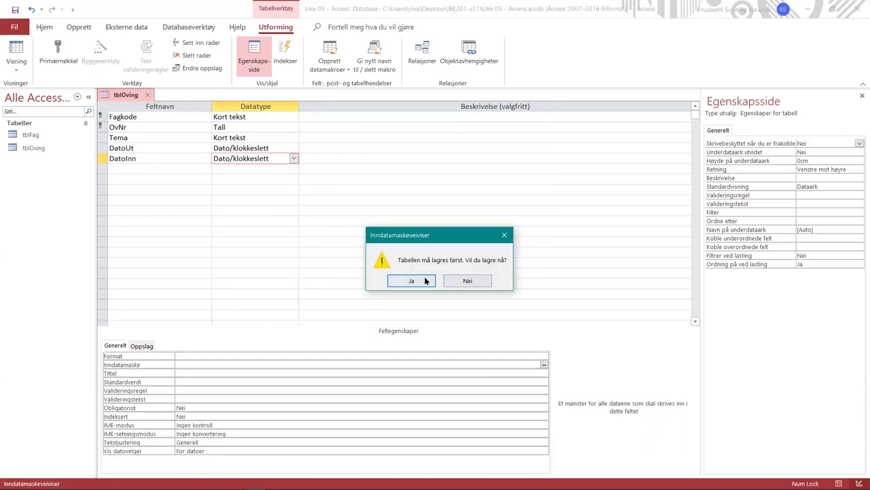
left_click(449, 189)
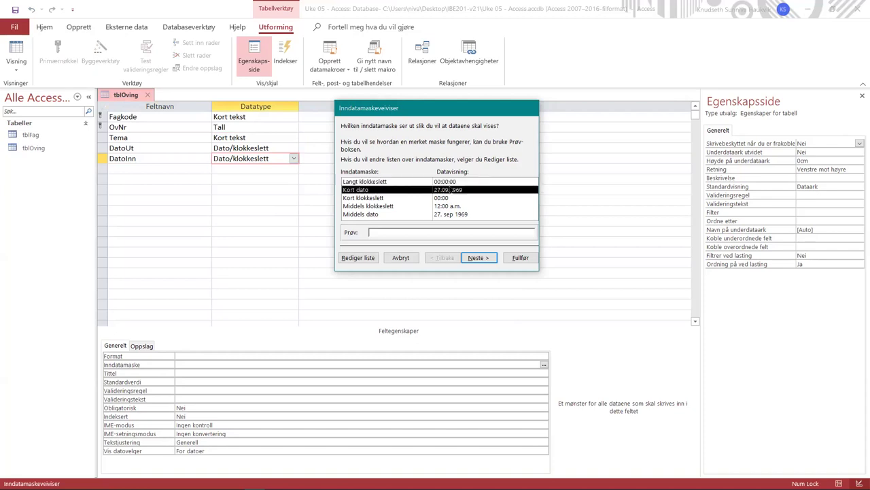
left_click(519, 258)
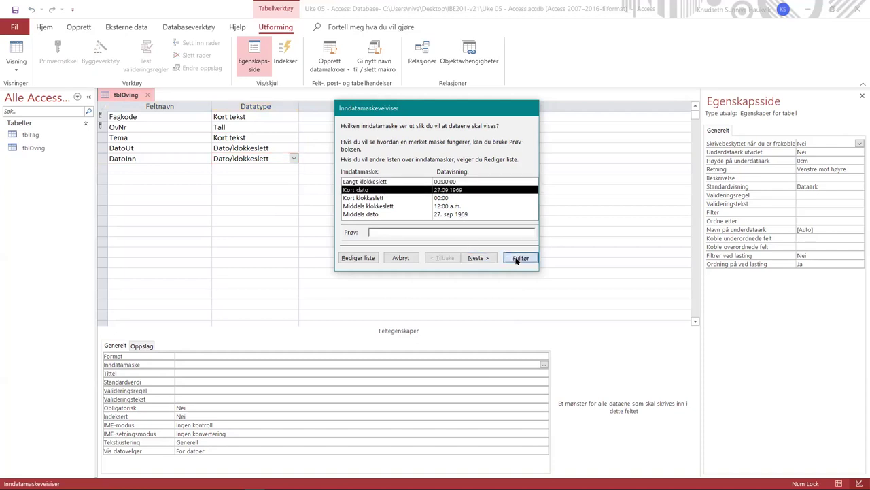
- Add the field Obligatorisk below DatoInn with data type Ja/nei
left_click(171, 171)
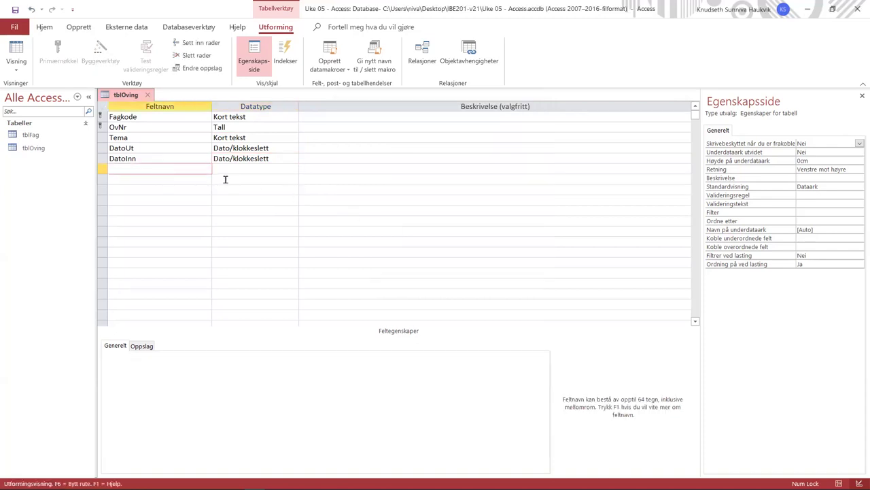
type("Obligatorisk")
left_click(229, 169)
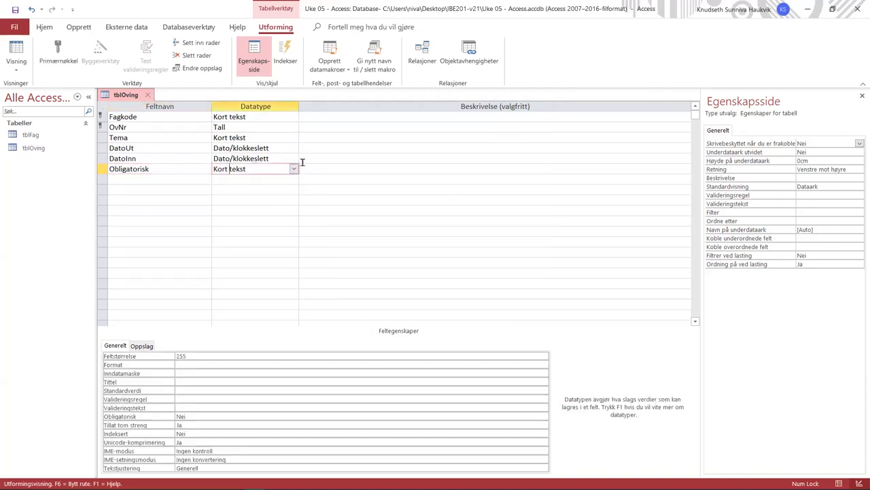
left_click(294, 168)
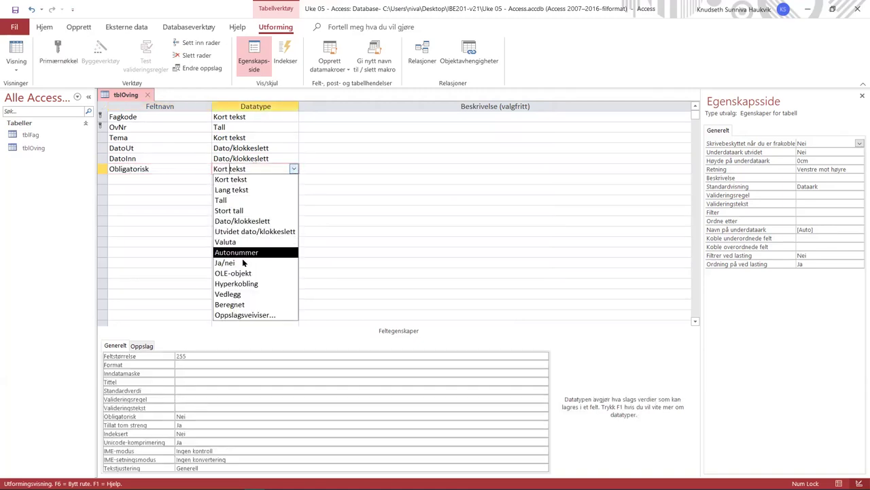
left_click(232, 262)
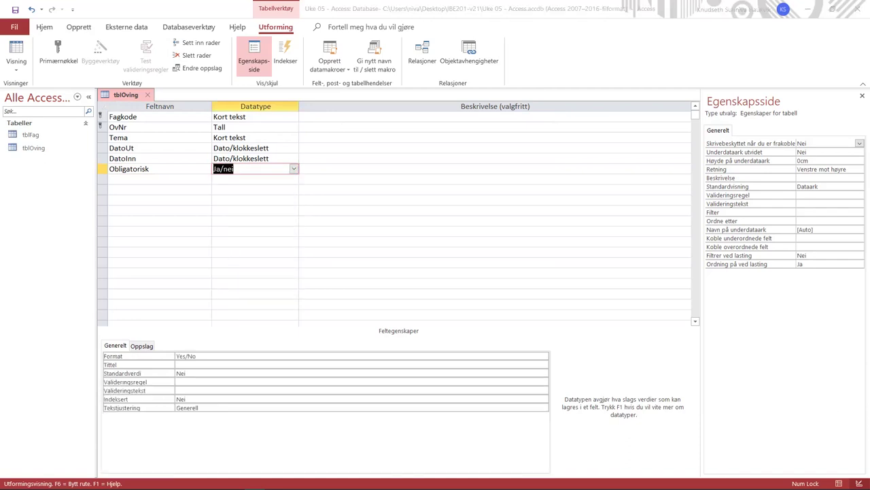
- Set the default value of the Obligatorisk field to =Ja
left_click(200, 372)
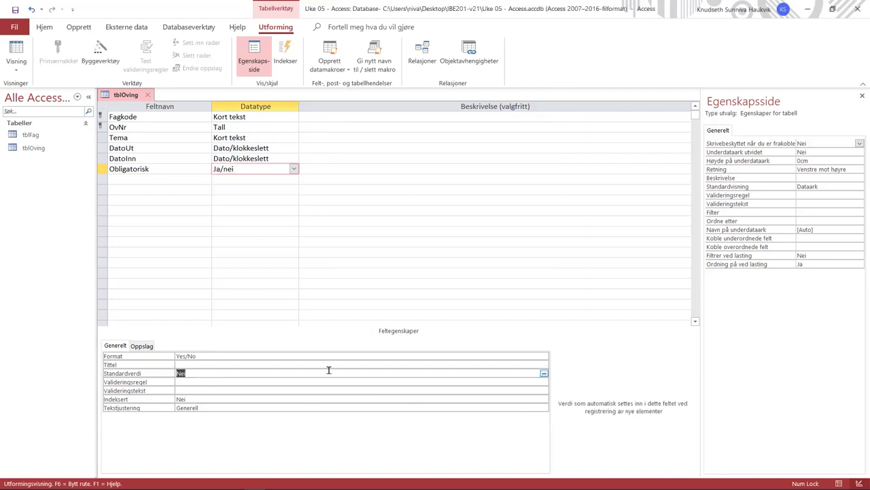
type("=Ja")
left_click(197, 188)
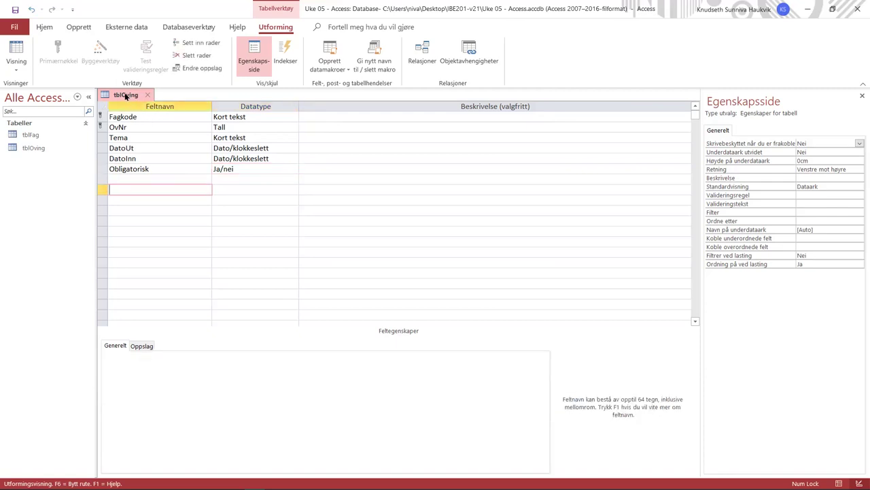
- Switch tblOving to datasheet view and start the first record with Fagkode IBE201, OvNr 2 and Tema Excel
left_click(16, 49)
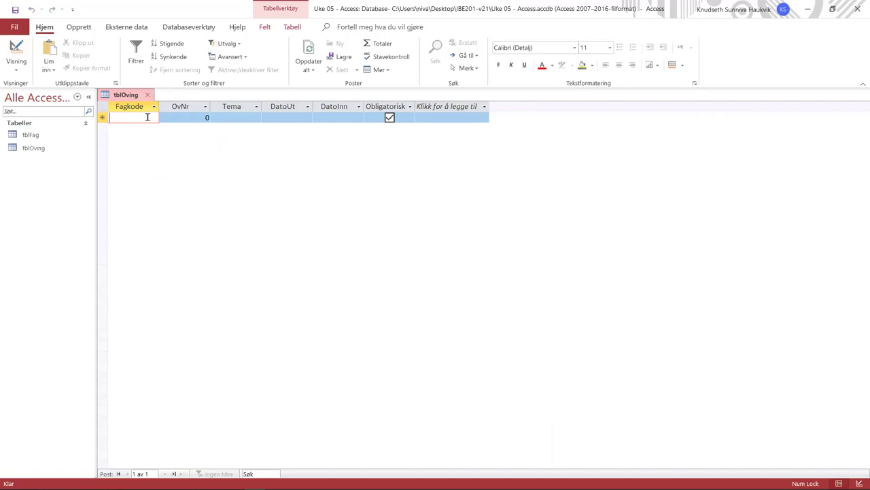
type("IBE201")
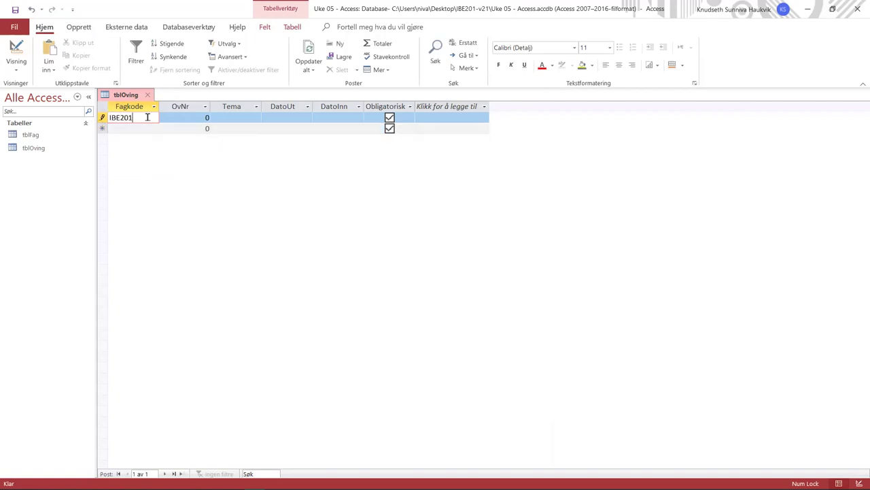
key("Tab")
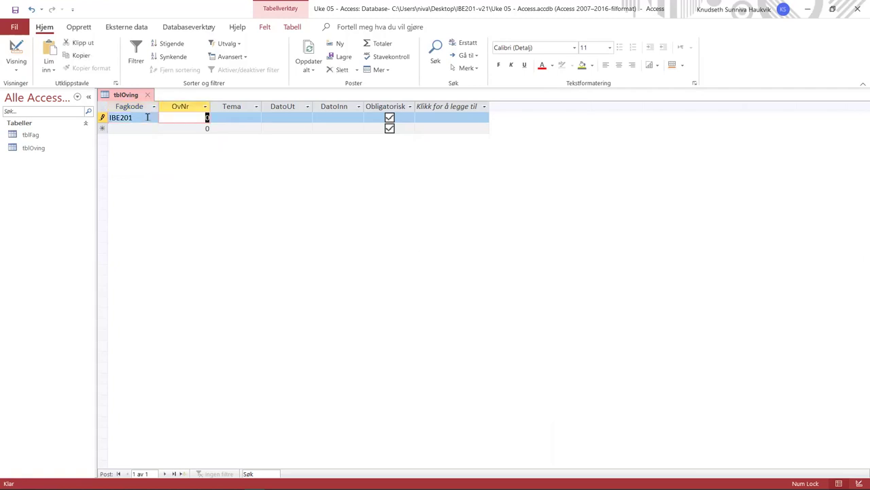
type("2")
key("Tab")
type("Excel")
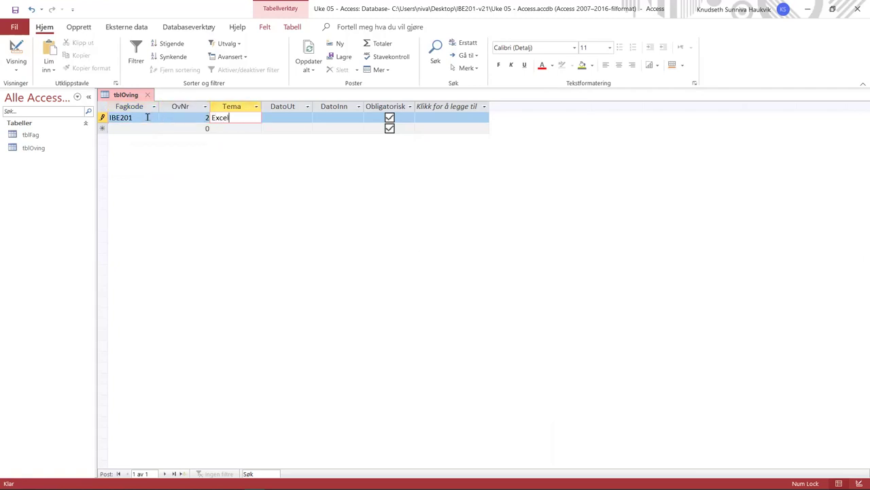
- Complete the IBE201 record with DatoUt 24.01.2021 and DatoInn 07.02.2021, leaving Obligatorisk checked
key("Tab")
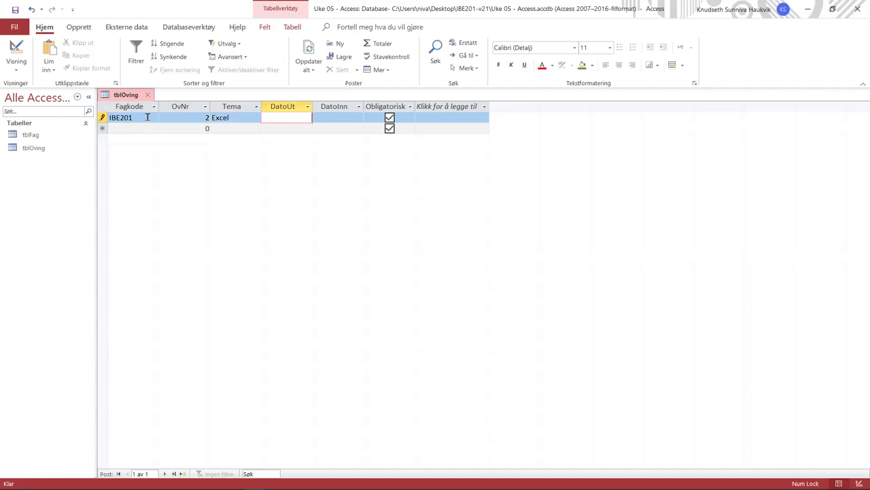
type("24.")
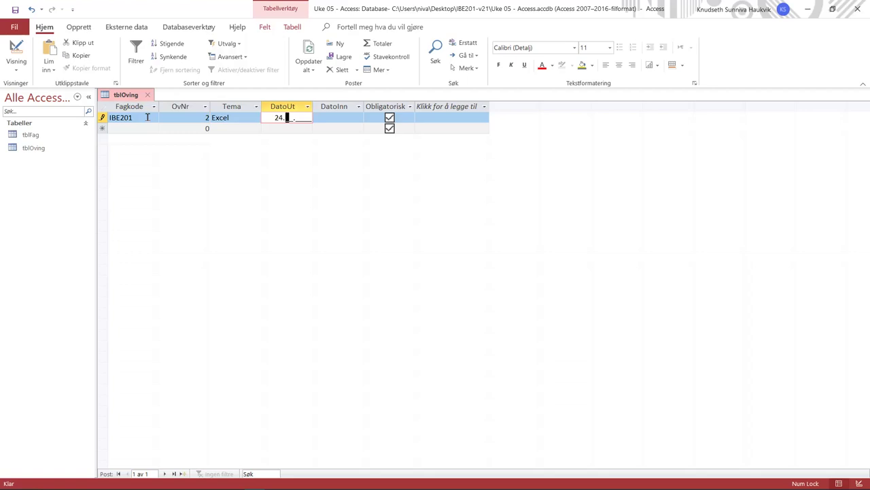
type("01.2021")
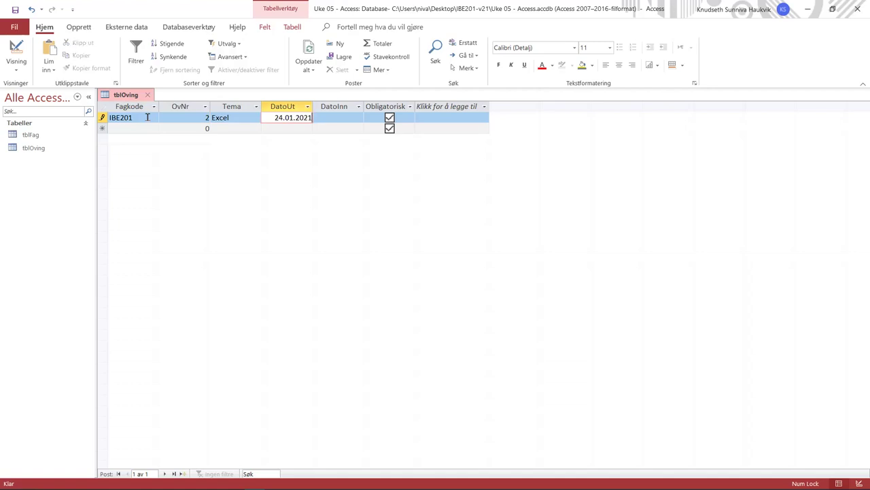
key("Tab")
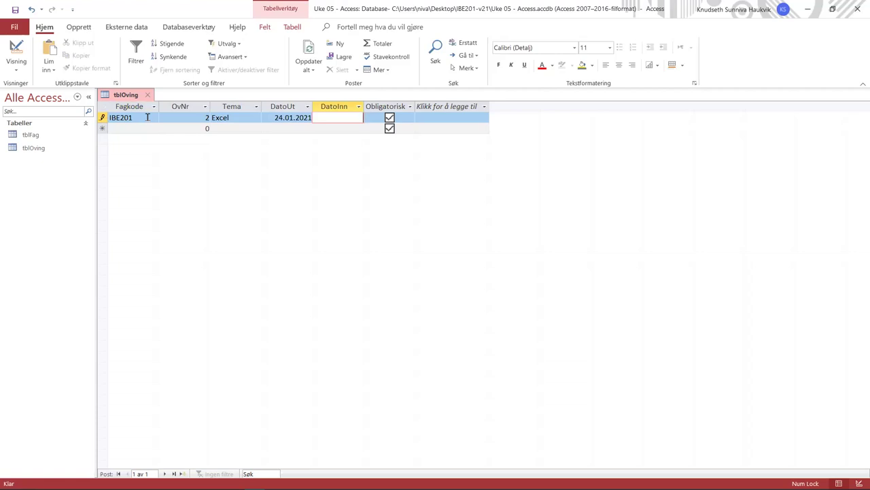
type("07.02.2021")
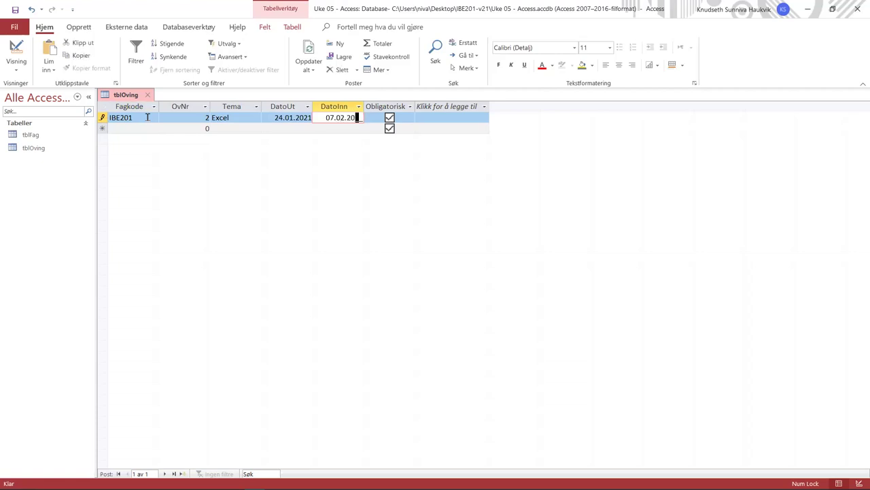
left_click(389, 117)
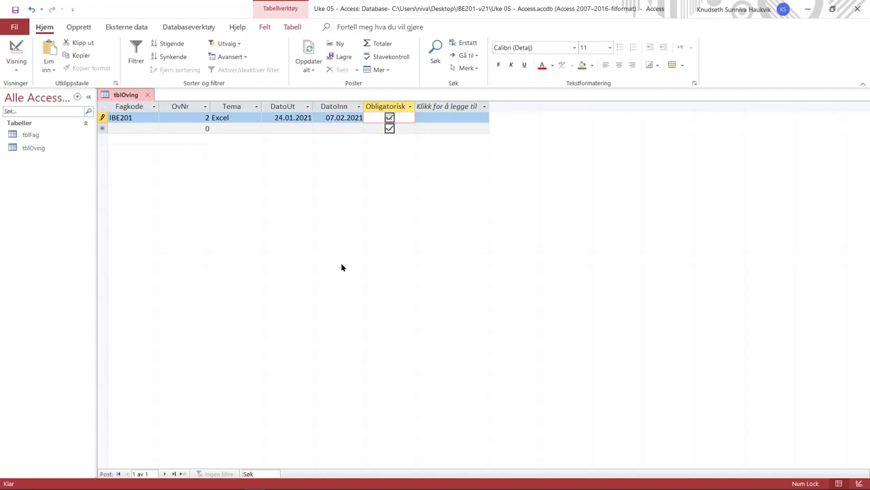
left_click(391, 119)
left_click(128, 127)
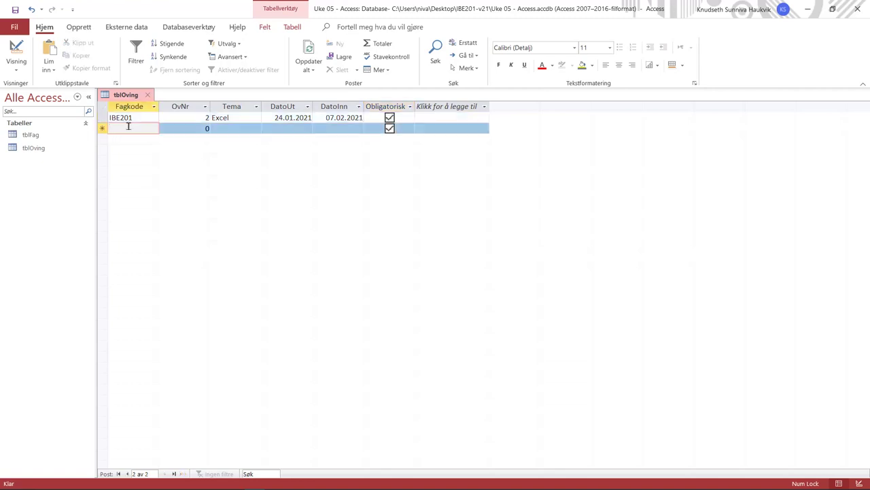
type("LOG500")
key("Tab")
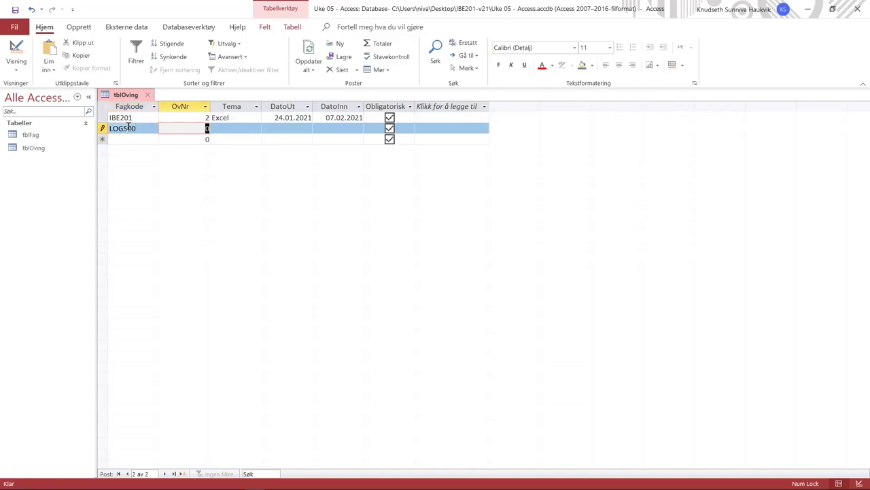
left_click(150, 128)
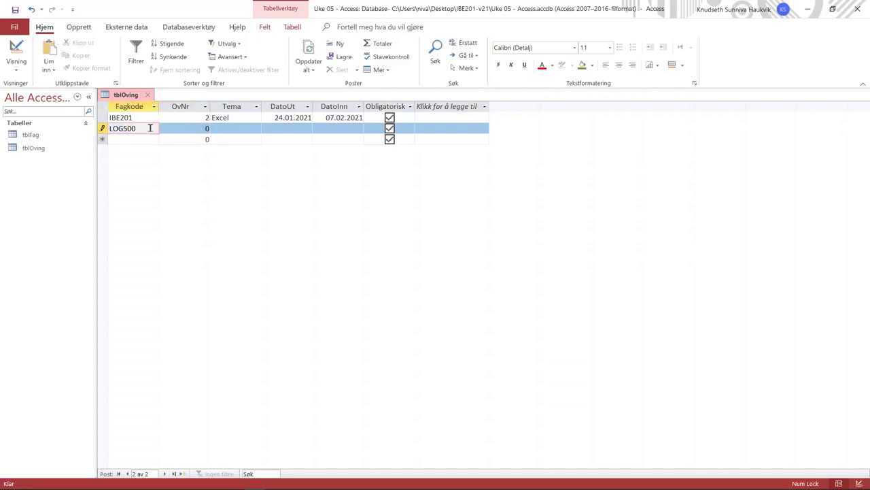
key("BackSpace")
key("BackSpace")
key("BackSpace")
key("BackSpace")
key("BackSpace")
key("BackSpace")
- Switch tblOving to design view and start the Lookup Wizard for the Fagkode field's data type
right_click(122, 95)
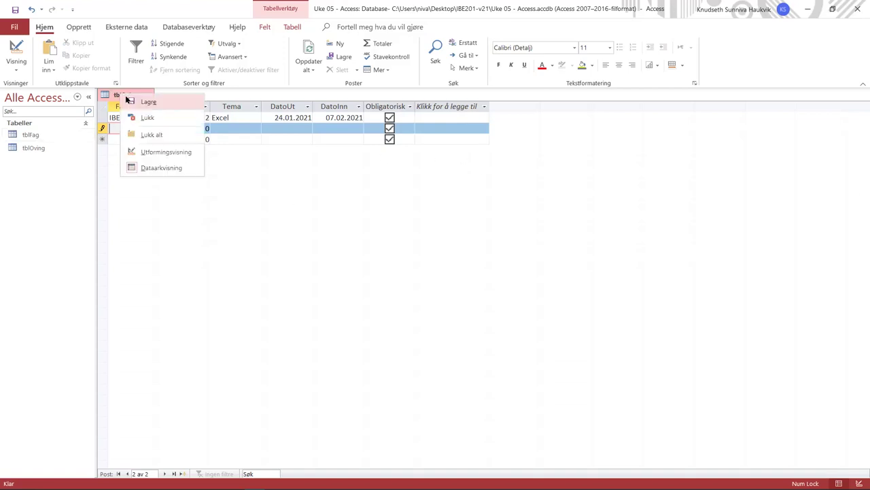
left_click(127, 100)
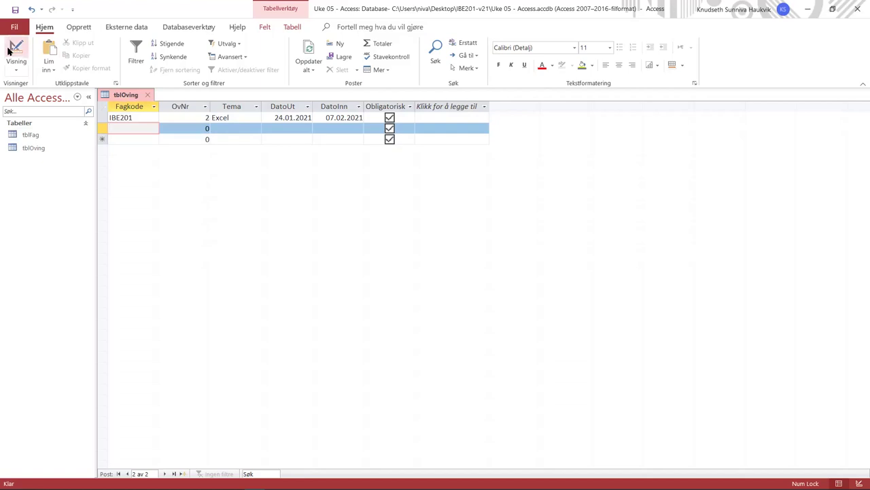
left_click(15, 51)
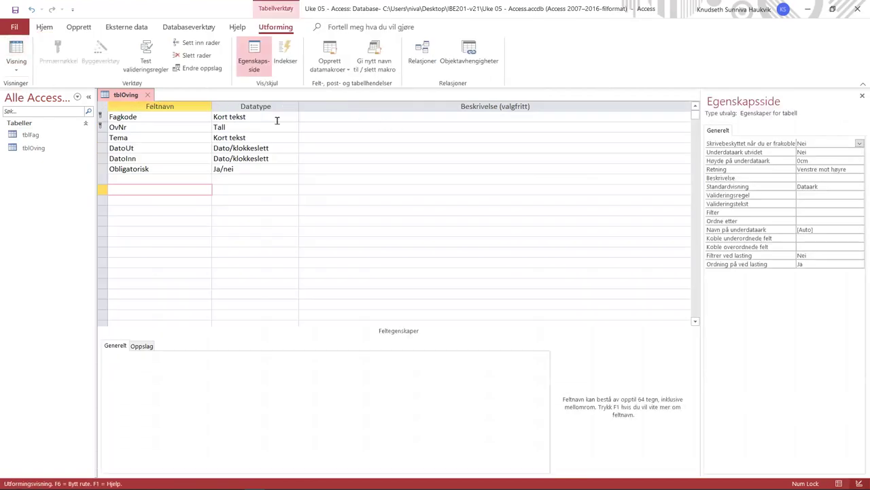
left_click(276, 116)
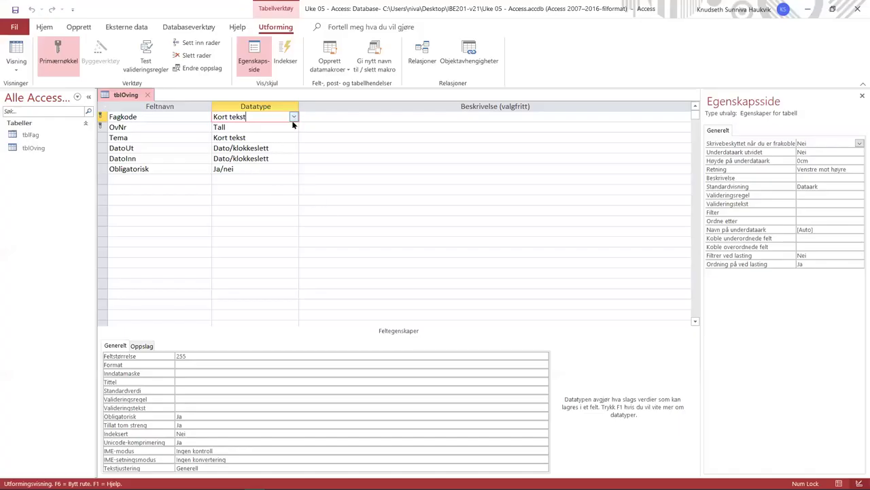
left_click(294, 118)
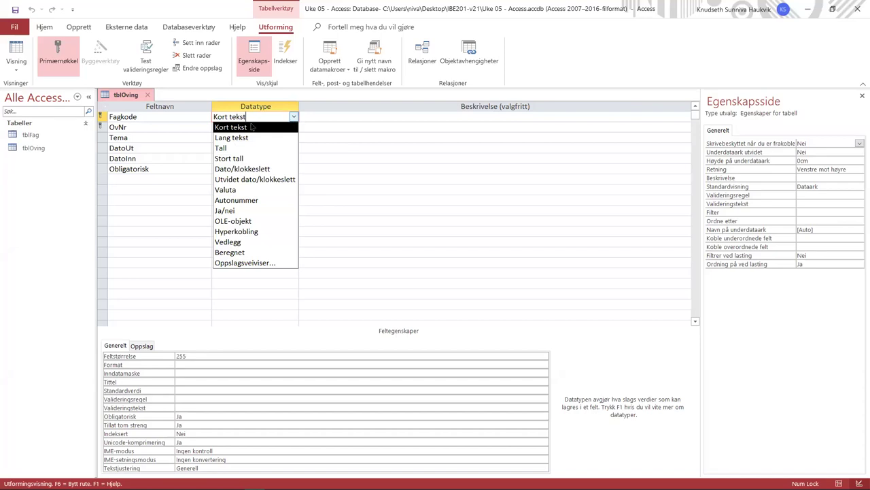
left_click(259, 263)
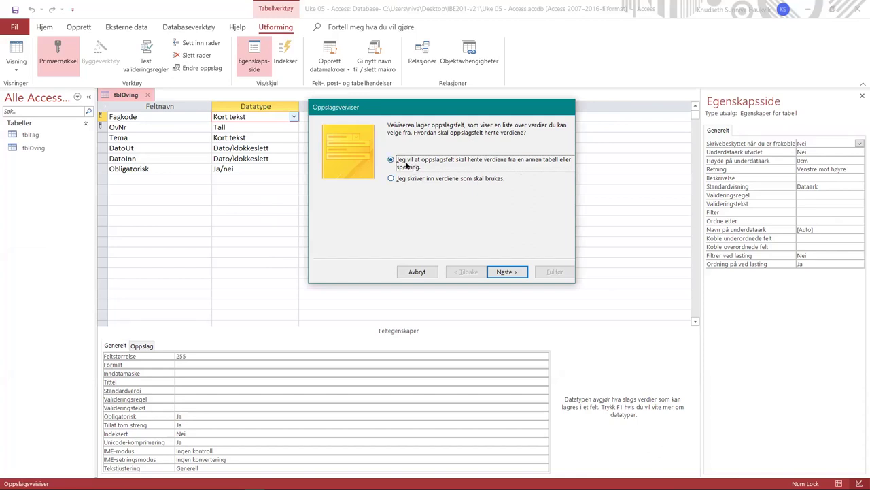
- Set the Fagkode lookup to take its values from the Fagkode field of tblFag, without sorting, and save the table
left_click(507, 272)
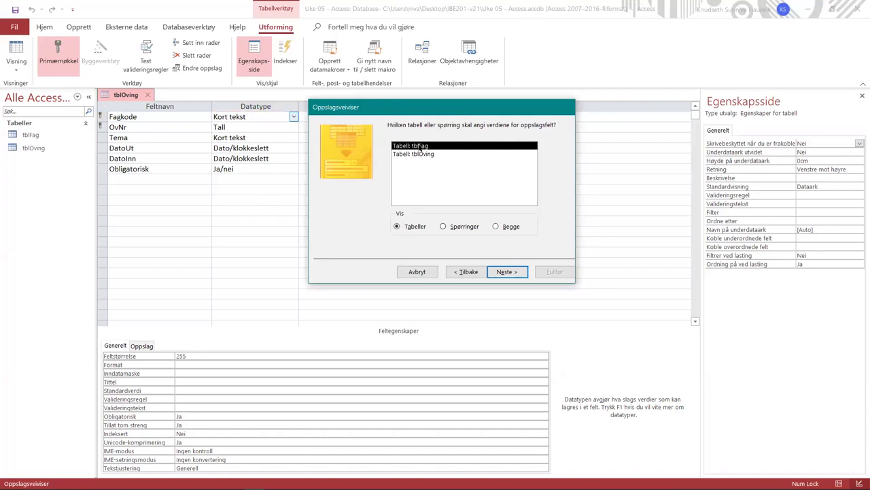
left_click(511, 273)
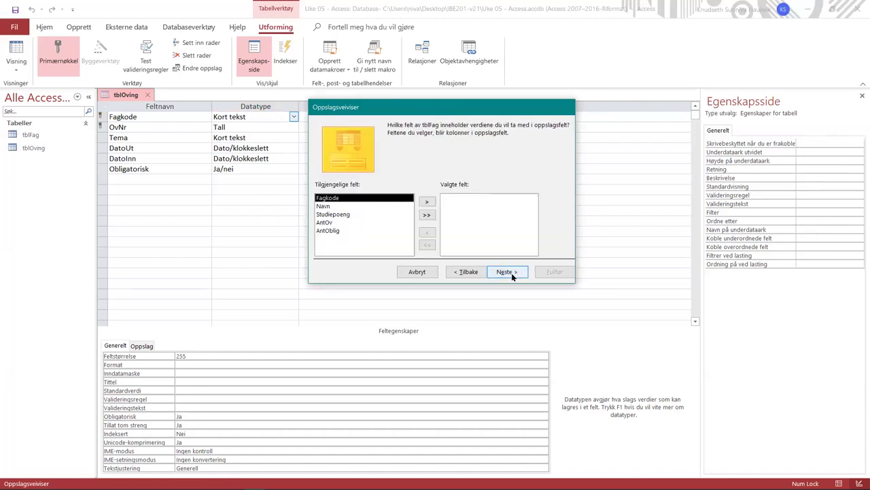
left_click(426, 202)
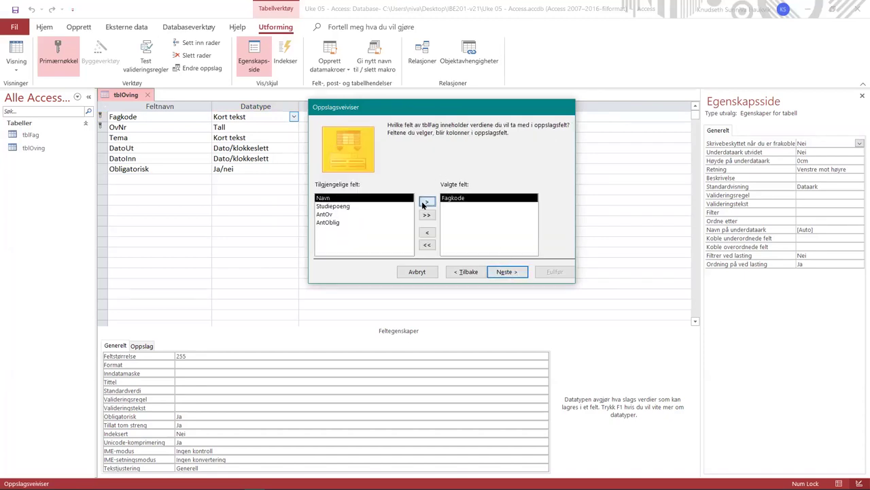
left_click(514, 271)
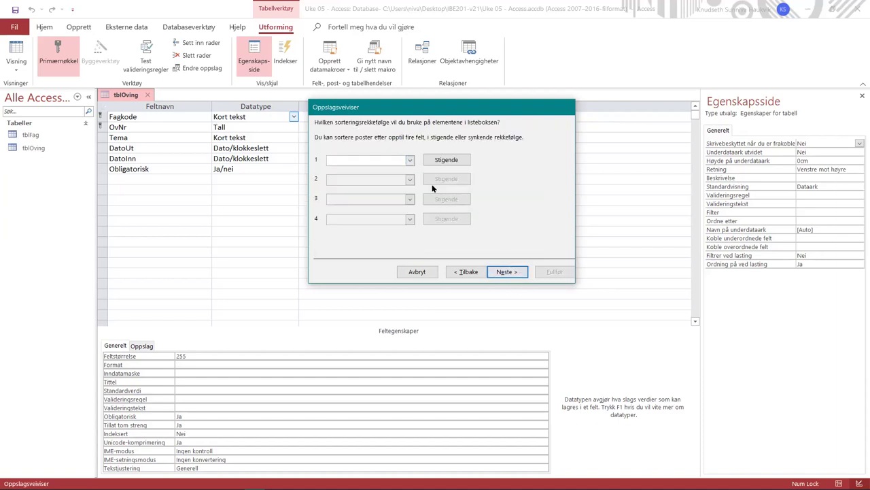
left_click(508, 272)
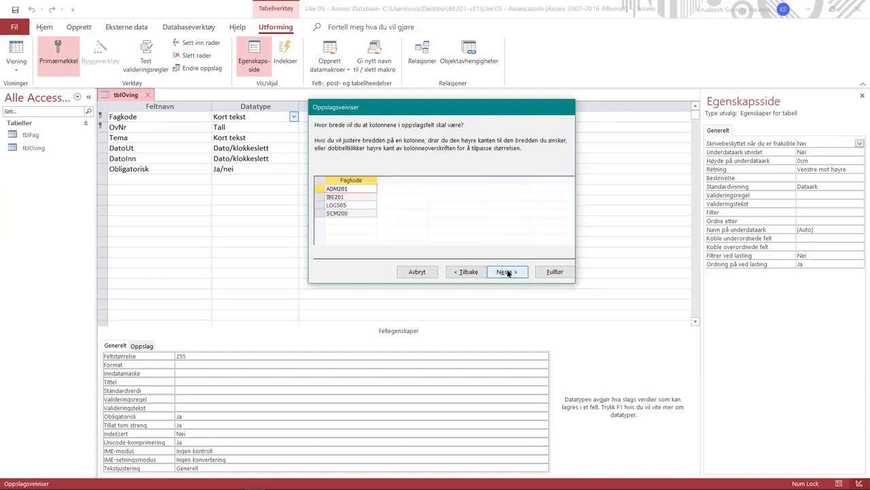
left_click(547, 273)
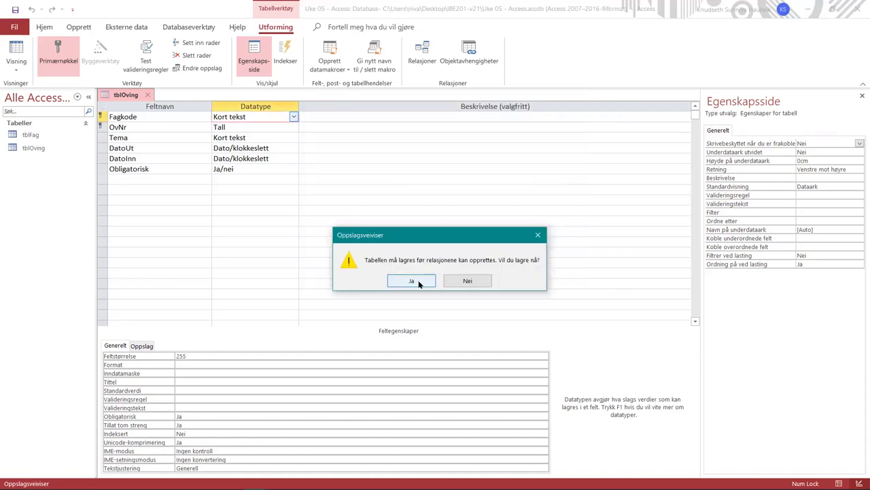
left_click(412, 280)
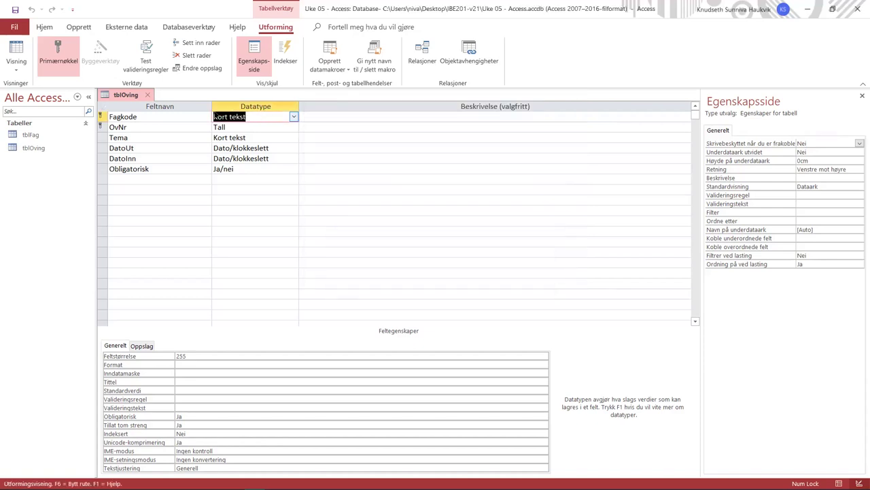
- Return tblOving to datasheet view and delete the record with the empty Fagkode
left_click(21, 53)
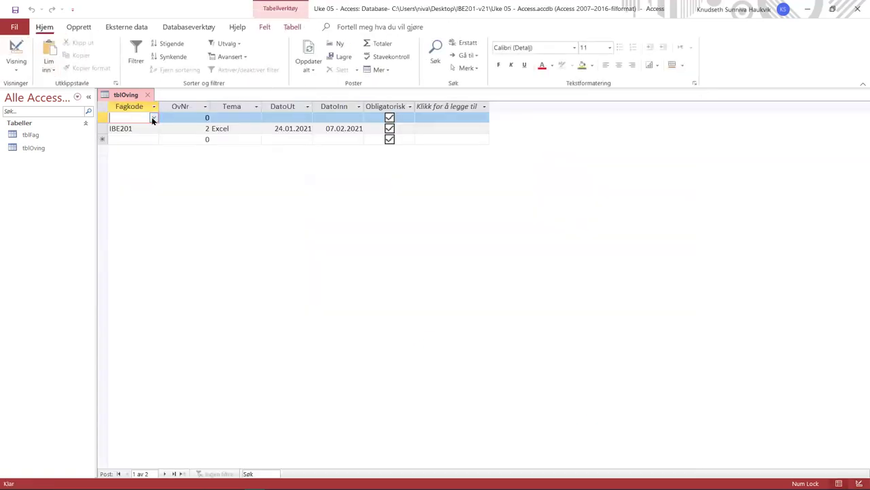
left_click(153, 118)
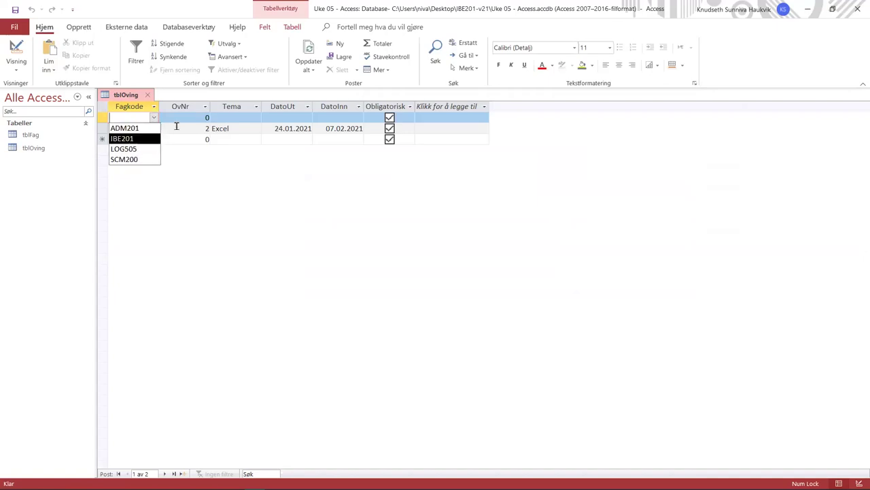
left_click(176, 126)
left_click(102, 117)
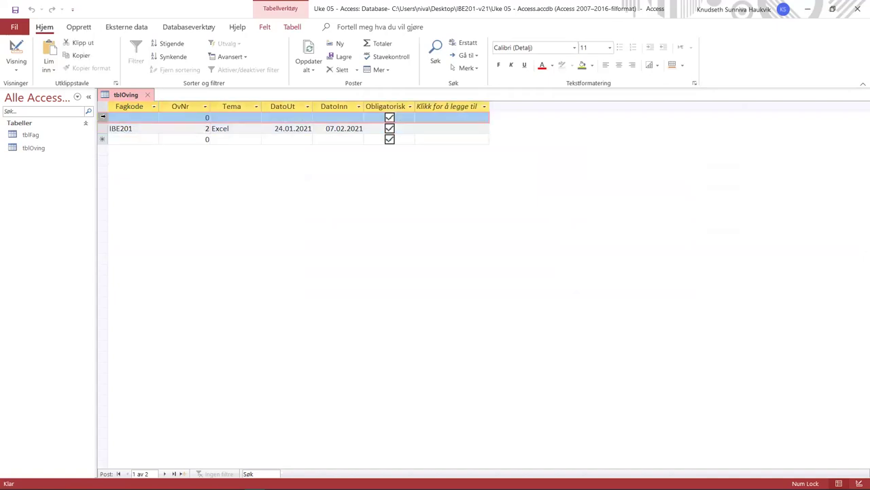
right_click(103, 117)
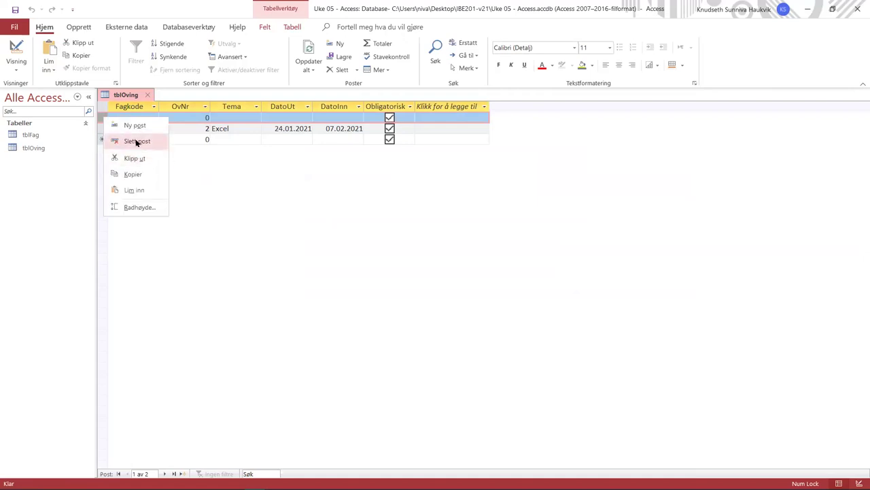
left_click(136, 142)
left_click(422, 288)
- Start a new record with Fagkode IBE201 from the lookup list, OvNr 3 and Tema Access
left_click(130, 128)
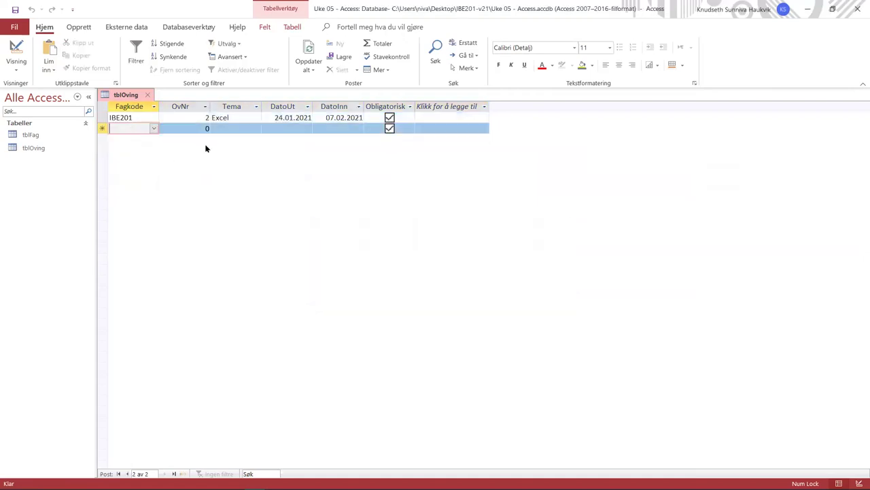
left_click(156, 128)
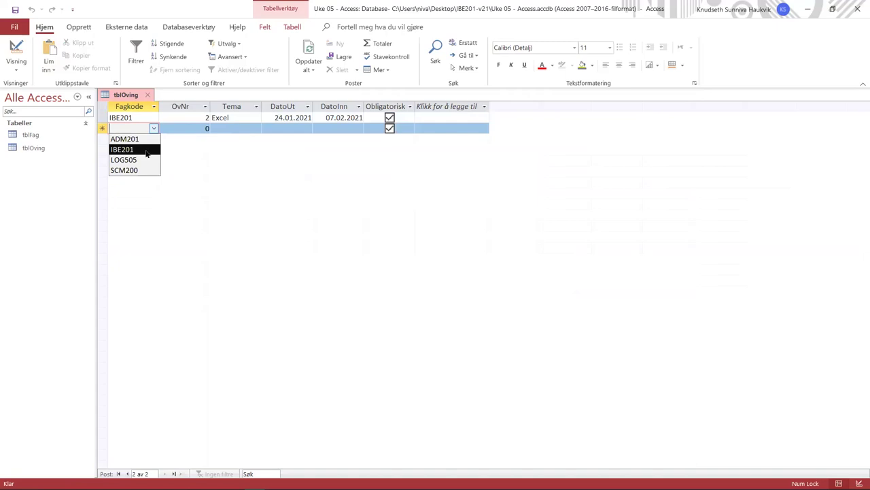
left_click(145, 150)
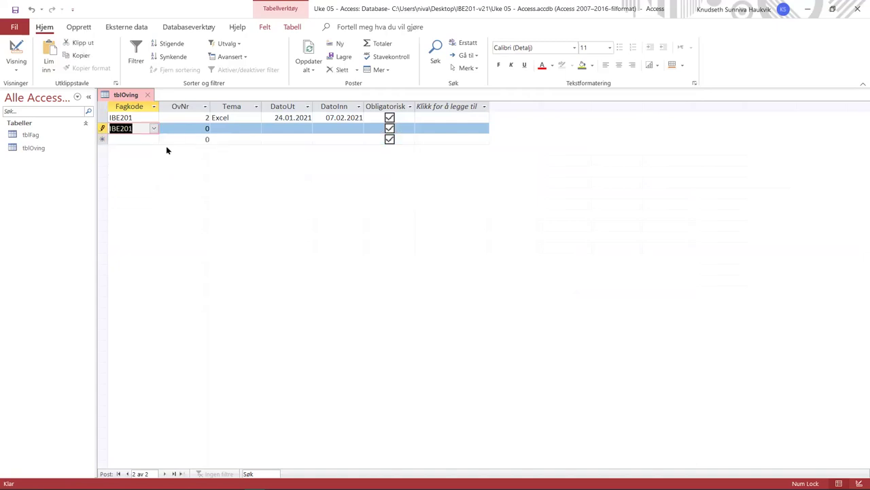
left_click(203, 127)
type("3")
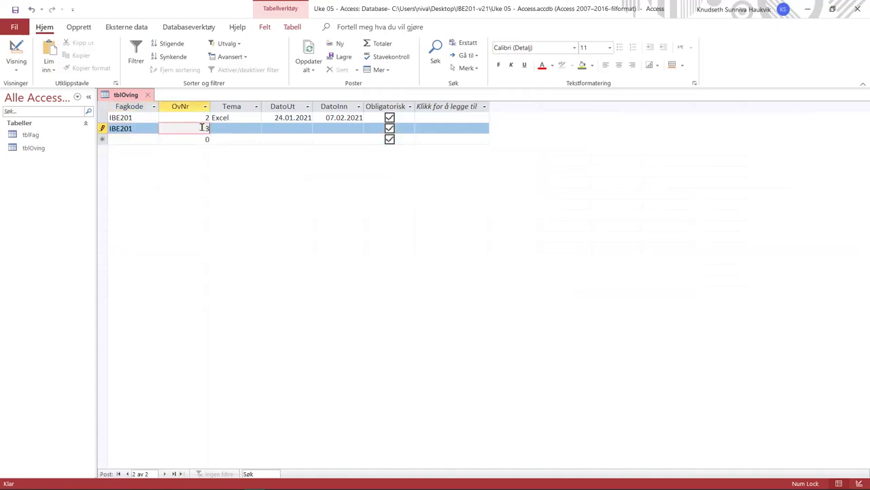
key("Tab")
type("Access")
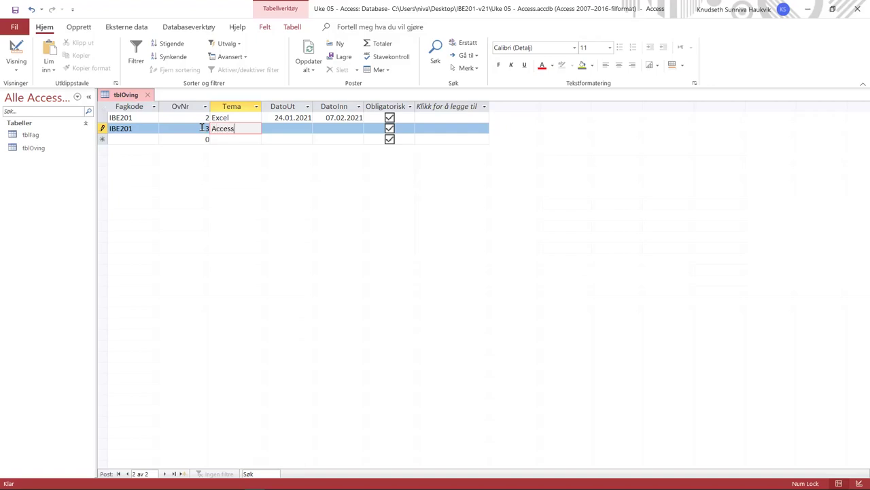
- Complete the Access exercise record with DatoUt 07.02.2021 and DatoInn 21.02.2021, leaving Obligatorisk checked
key("Tab")
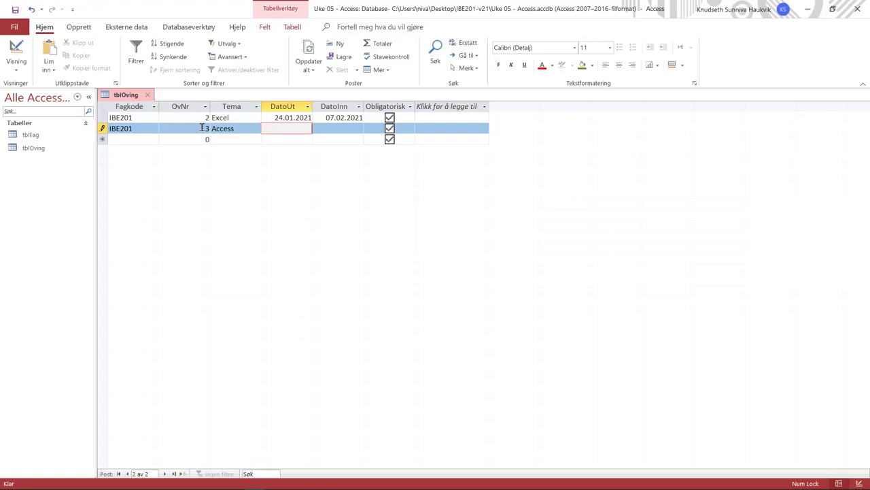
type("07.02.20")
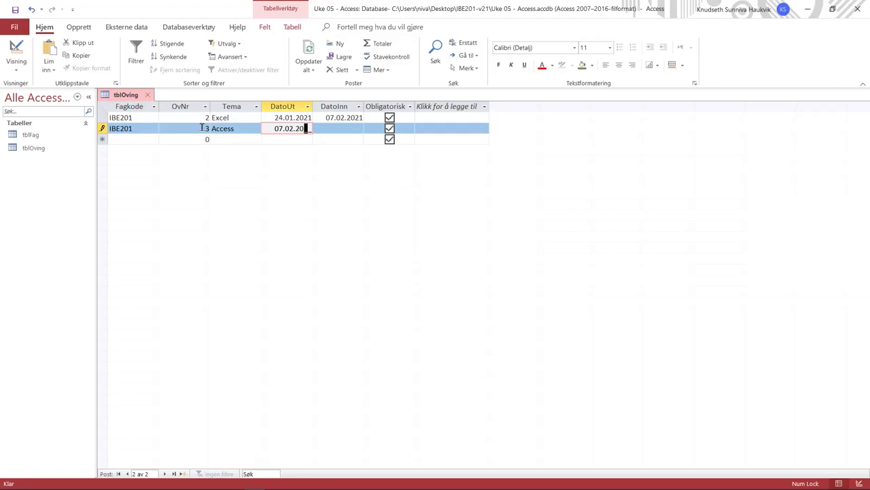
type("21")
key("Tab")
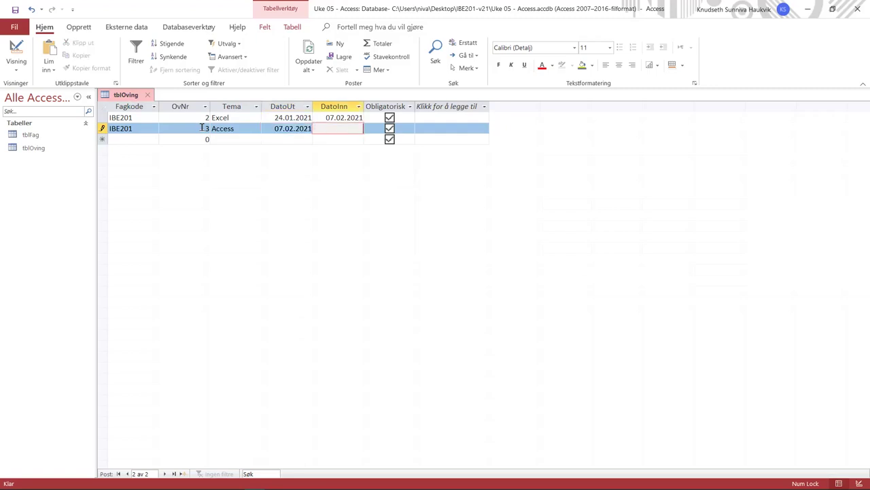
type("21.02.2021")
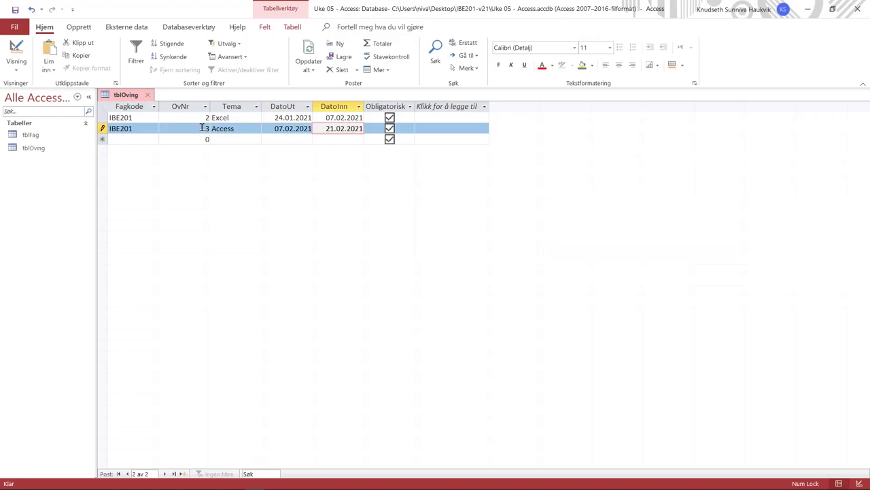
key("Tab")
key("Tab")
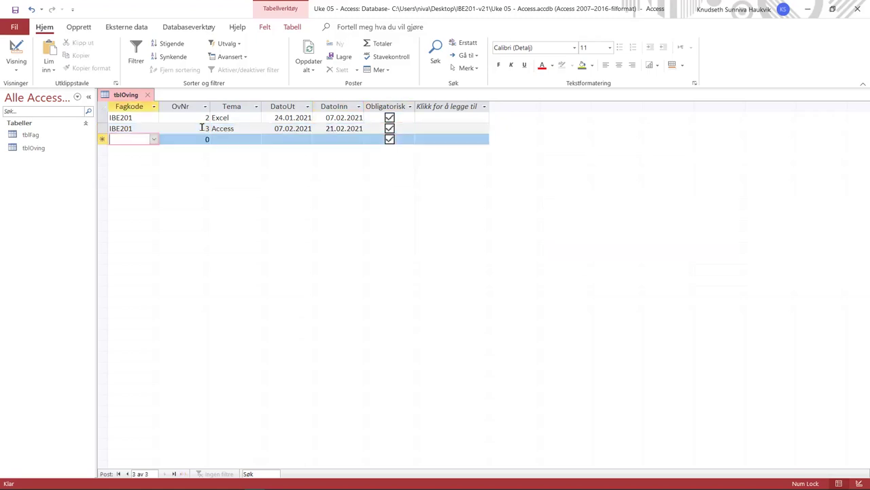
- Start a record with Fagkode ADM201, OvNr 1 and Tema Kvantitative intervju, and fit the Tema column width to its contents
left_click(154, 139)
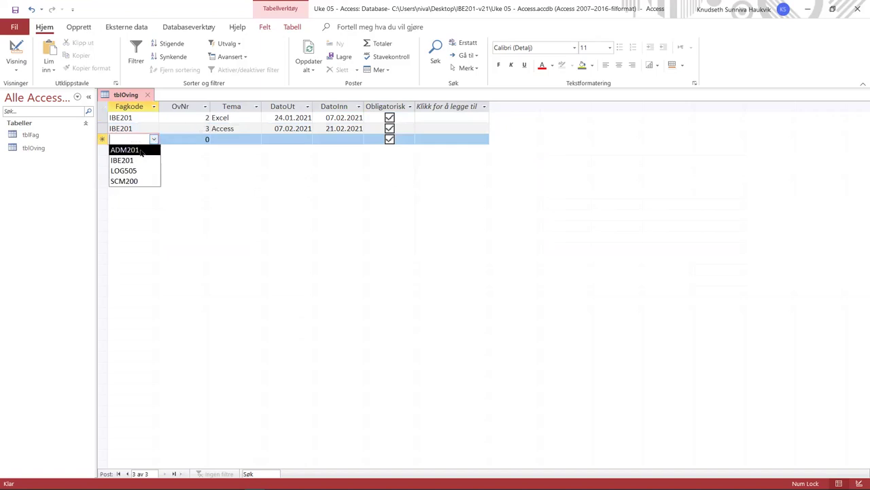
left_click(136, 150)
key("Tab")
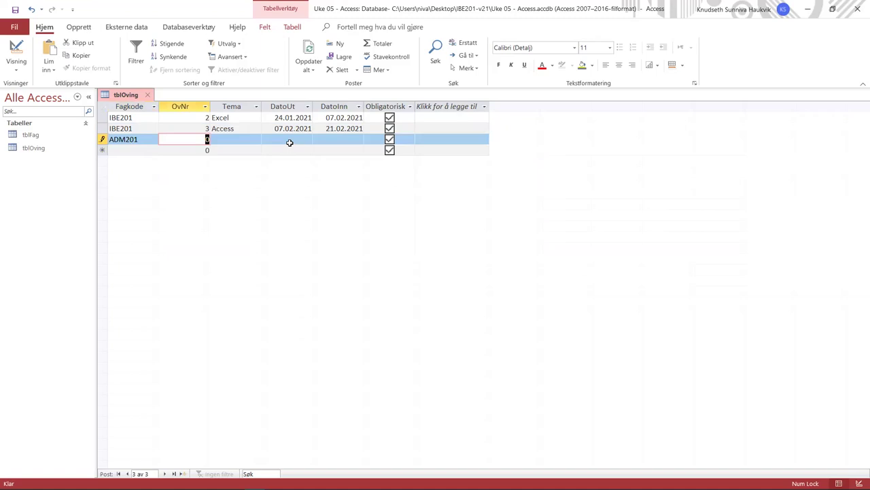
type("1")
key("Tab")
type("K")
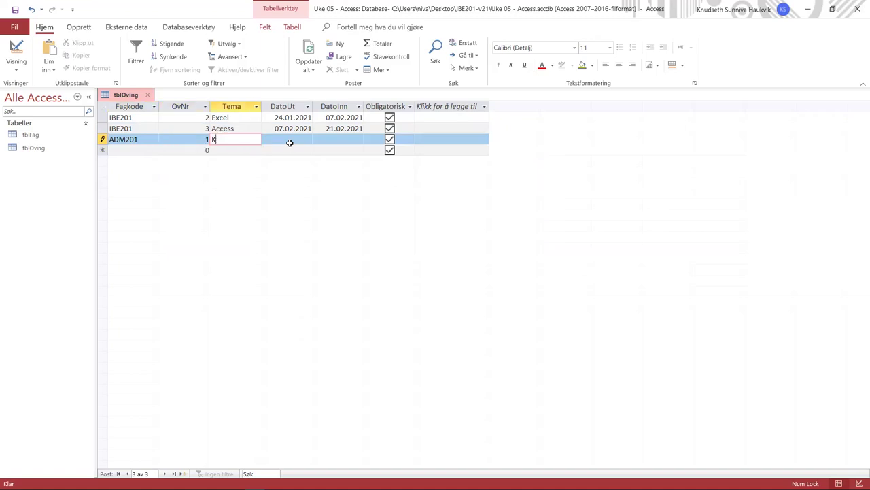
type("vantitativ")
type("e intervju")
left_click(290, 141)
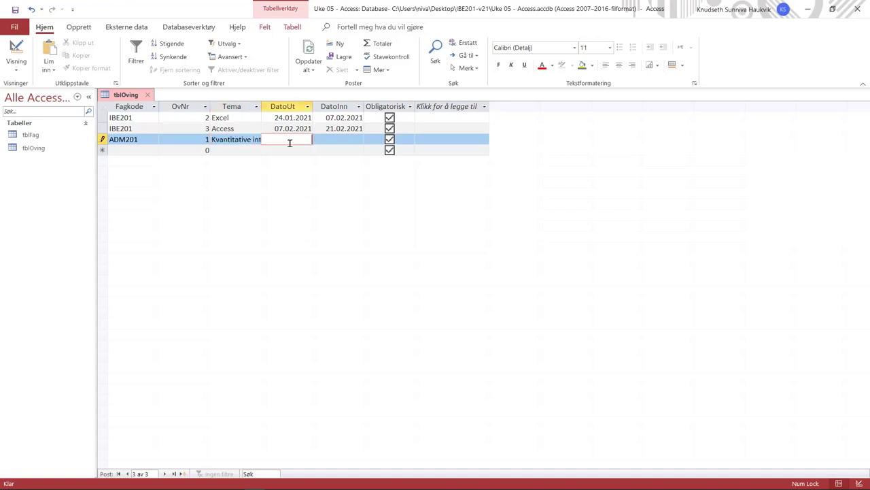
double_click(261, 103)
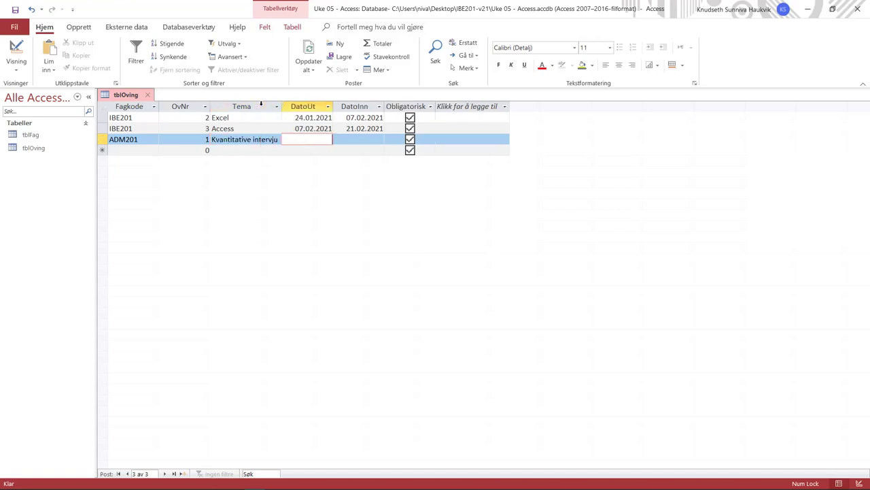
- Set DatoUt to 30.01.2021 and DatoInn to 01.03.2021 in the ADM201 record
left_click(328, 139)
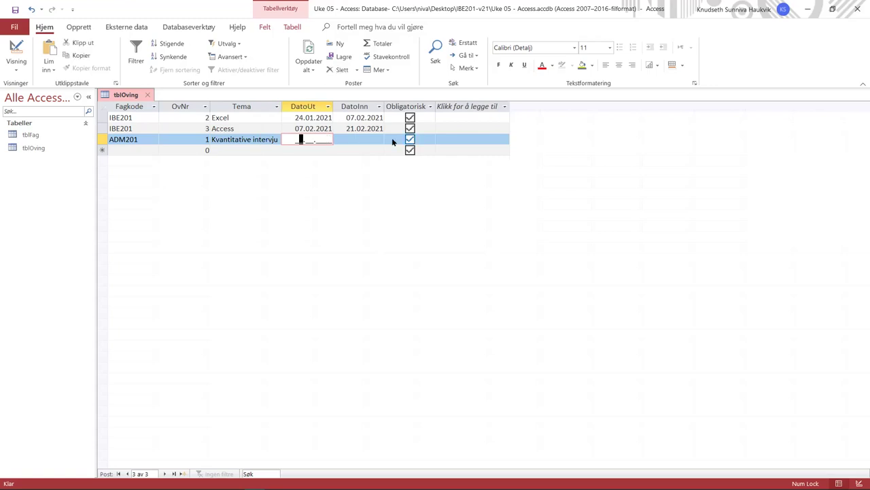
type("0303")
key("Left")
key("Left")
key("Left")
key("Left")
type("30.01.2021")
key("Tab")
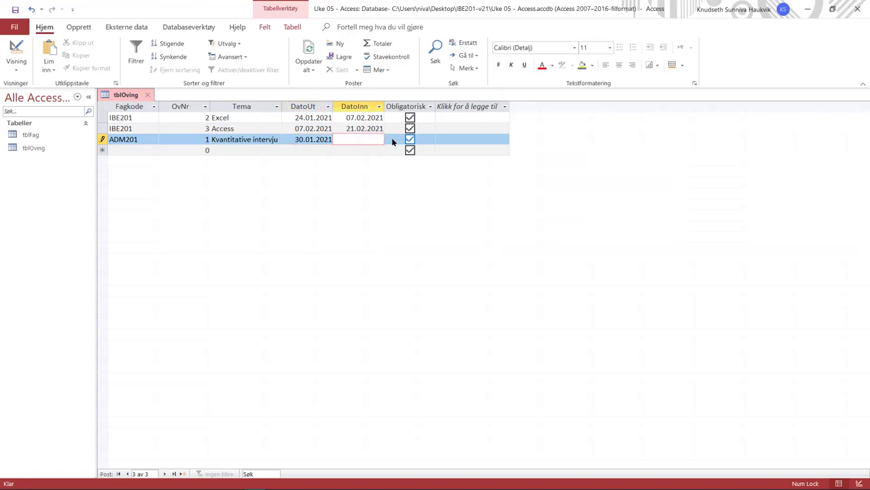
type("0103")
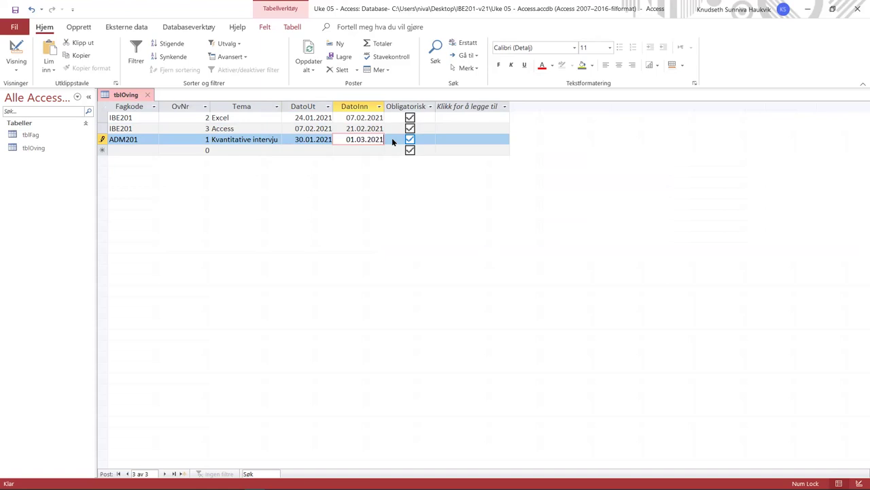
- Finish the Kvantitative intervju record with Obligatorisk left checked, and consult the ADM201 exercise counts in tblFag
key("Tab")
key("Tab")
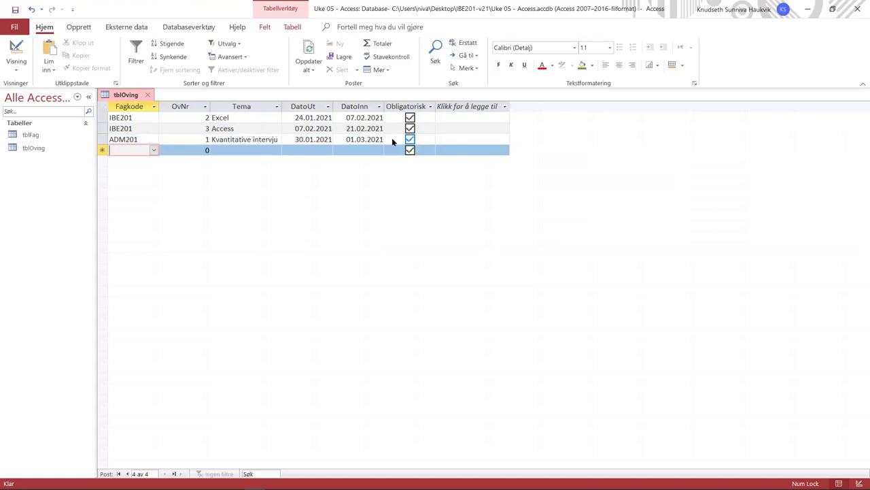
double_click(39, 137)
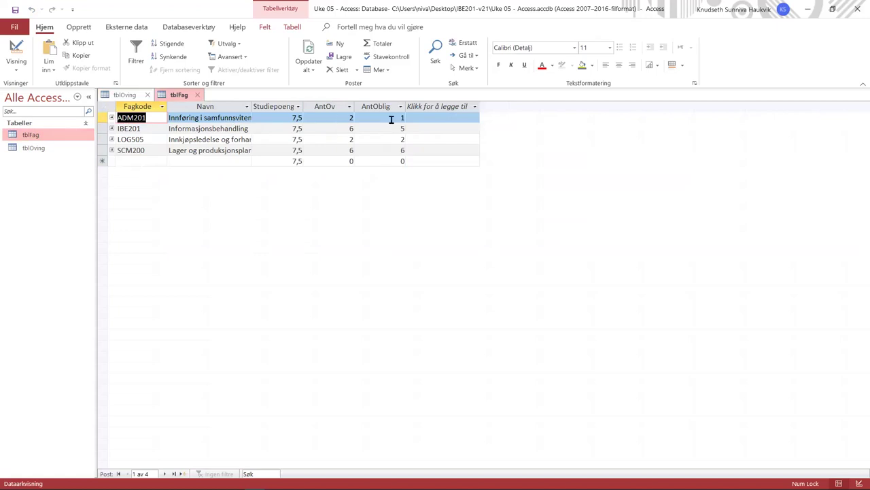
left_click(125, 94)
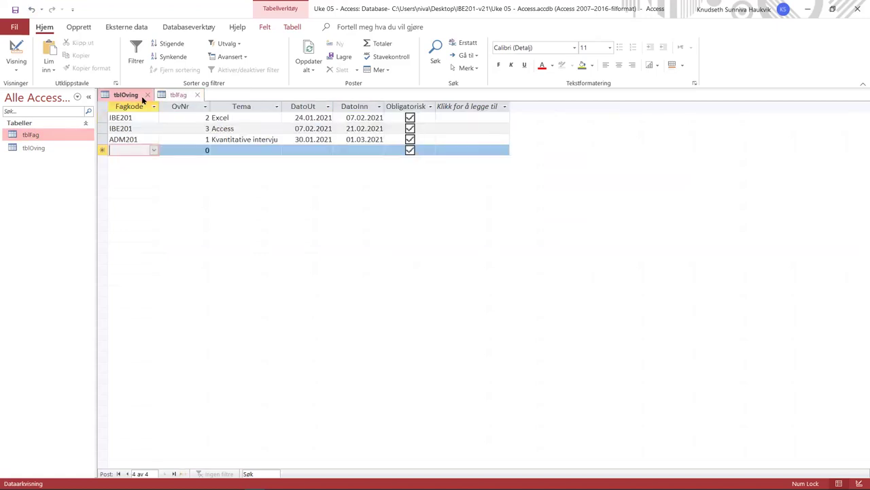
- Start a new tblOving record with Fagkode ADM201 from the lookup list, OvNr 2 and Tema Kvalitative intervju
left_click(153, 150)
left_click(151, 160)
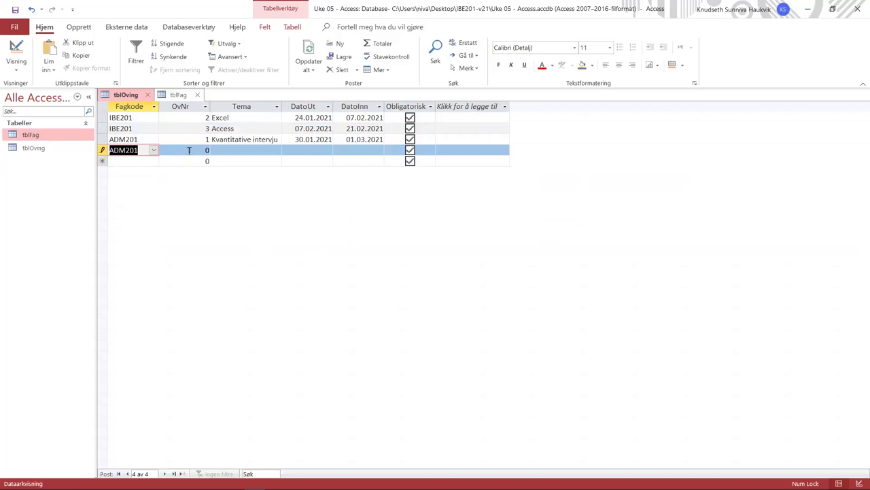
key("Tab")
type("2")
key("Tab")
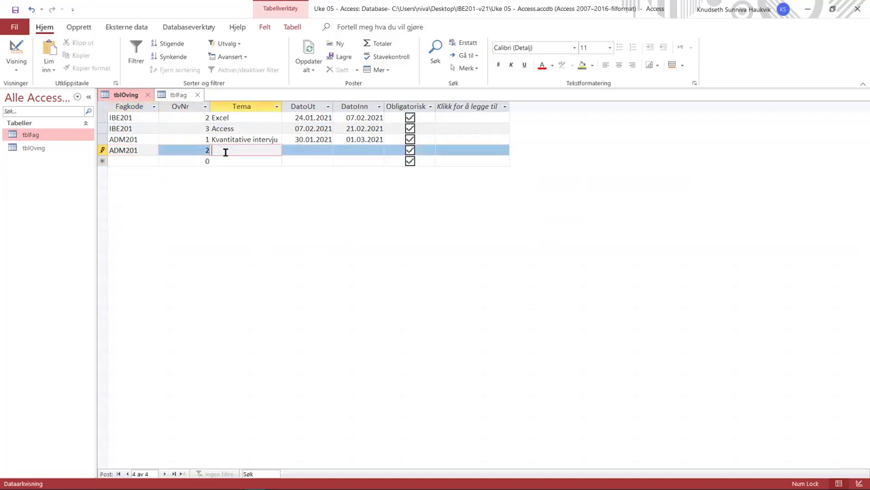
type("Kva")
type("ntitati")
type("ve intervju")
key("Tab")
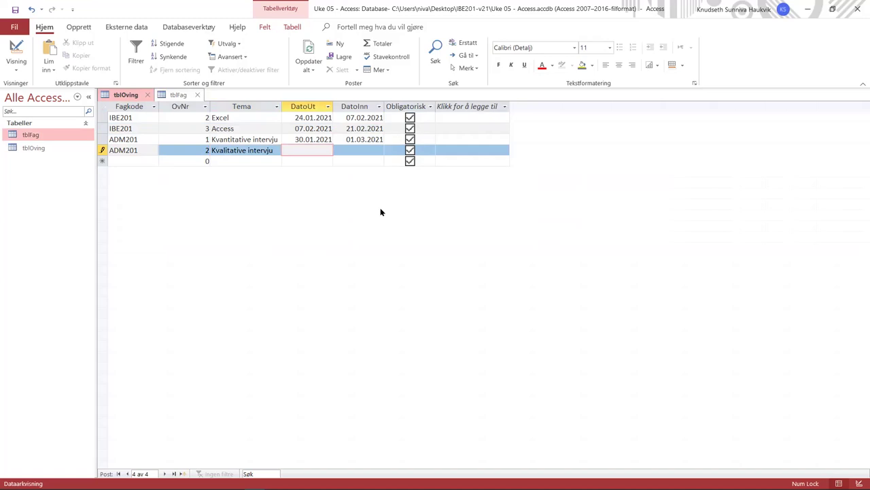
- Complete the Kvalitative intervju record with DatoUt 15.03.2021, DatoInn 15.04.2021 and Obligatorisk unchecked
type("15.03.2021")
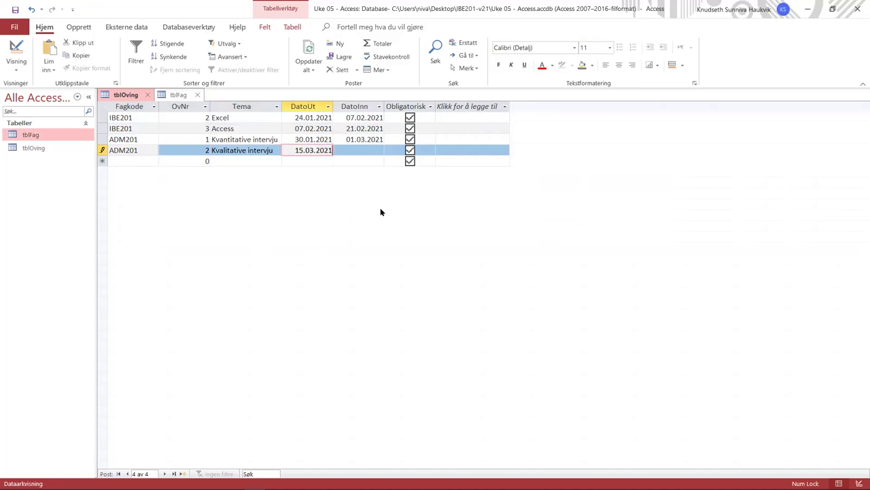
key("Tab")
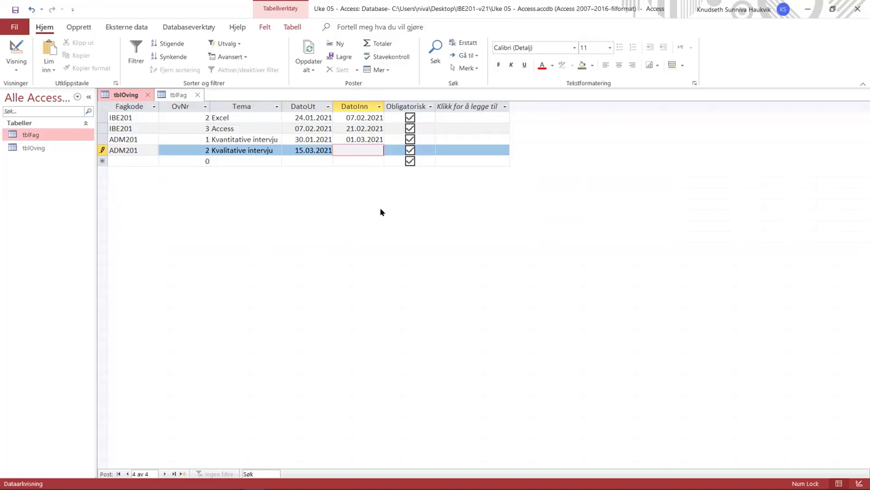
type("15.04.")
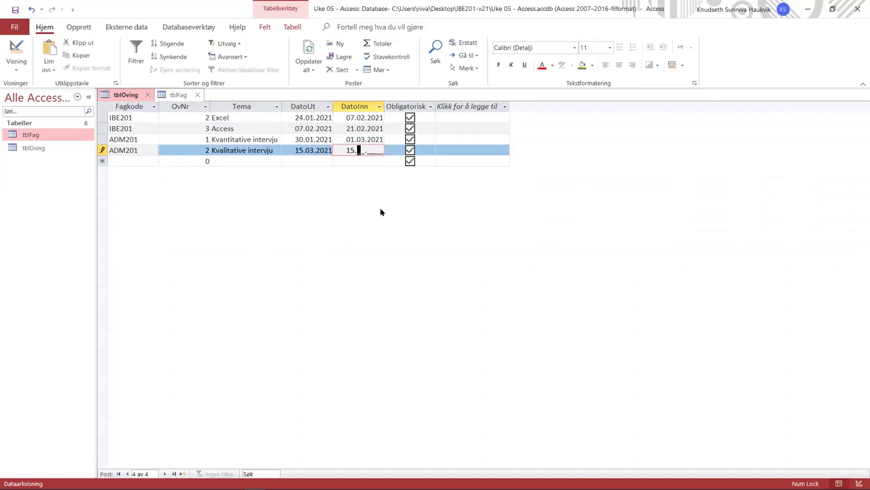
type("2021")
left_click(408, 151)
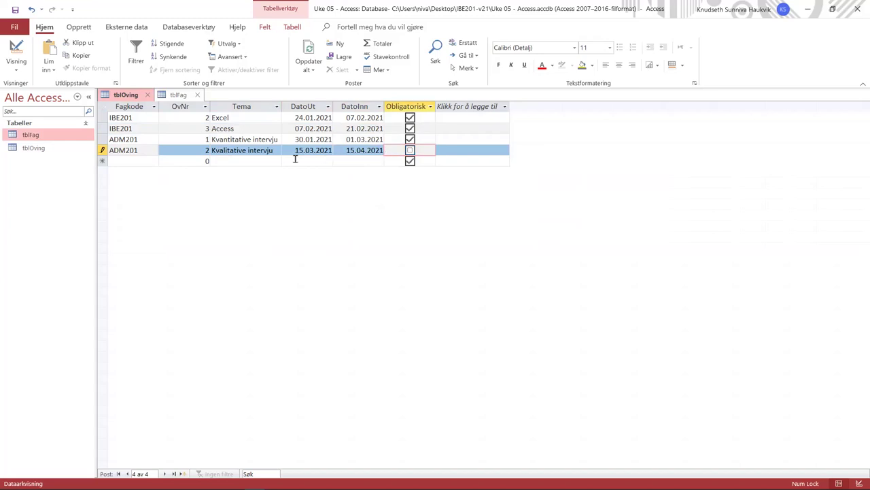
key("Tab")
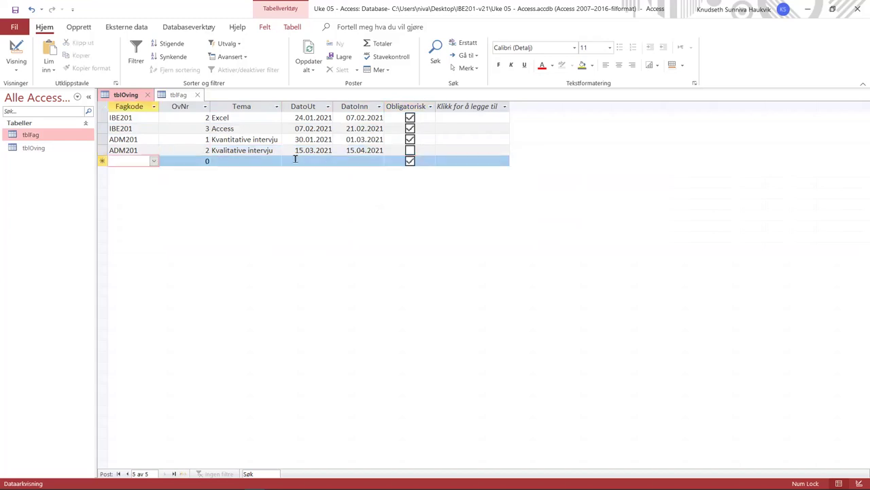
type("Scm")
key("BackSpace")
key("BackSpace")
key("BackSpace")
key("BackSpace")
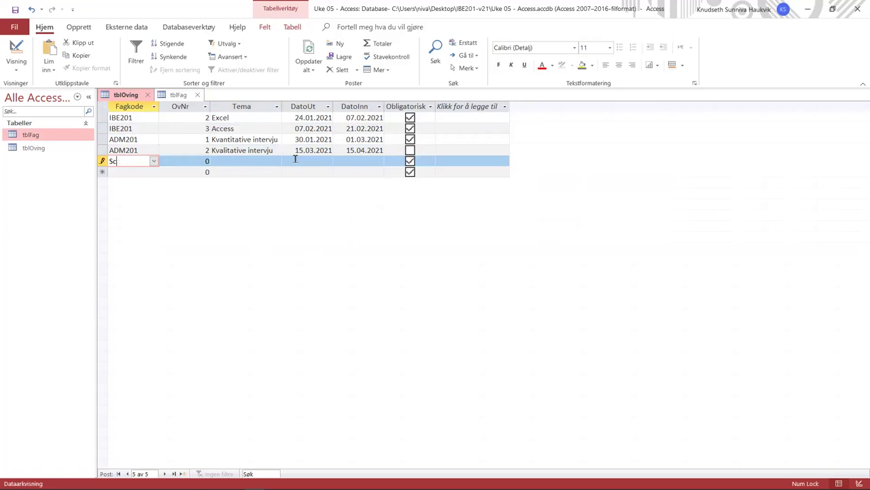
- Start a new record with Fagkode SCM200 from the lookup list, OvNr 3 and Tema Prognoser
left_click(154, 161)
left_click(136, 203)
key("Tab")
type("3")
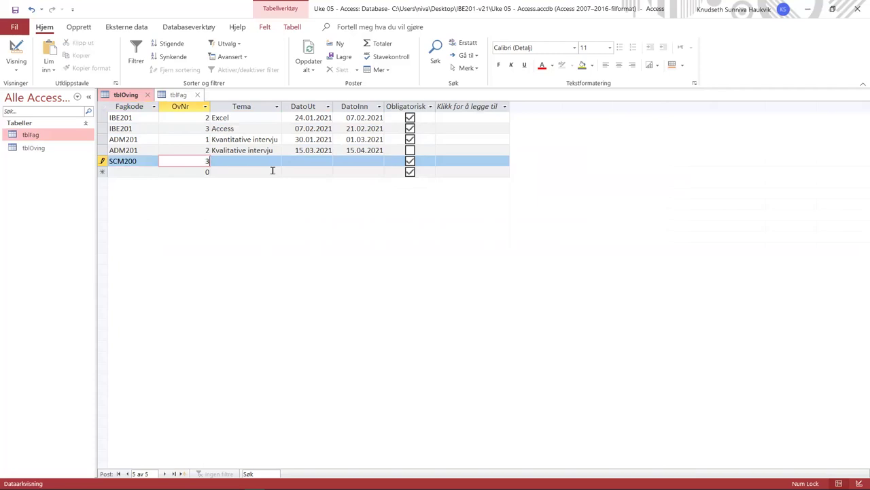
key("Tab")
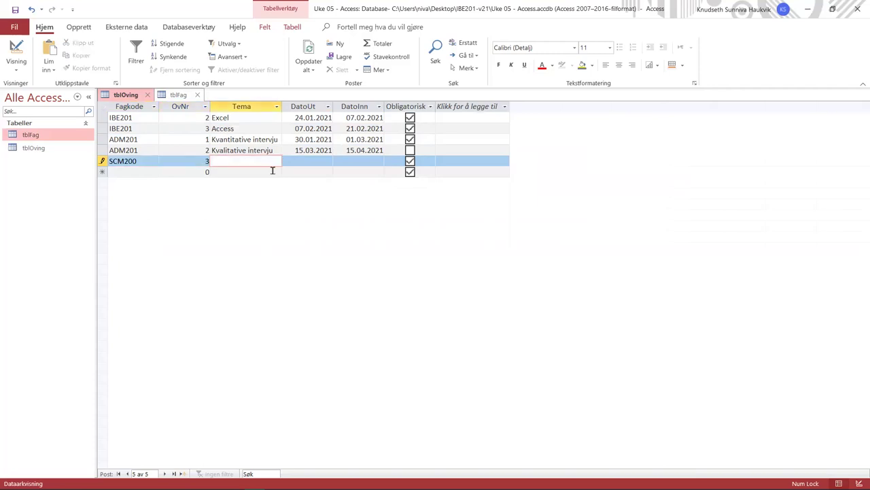
type("Prognoser")
key("Tab")
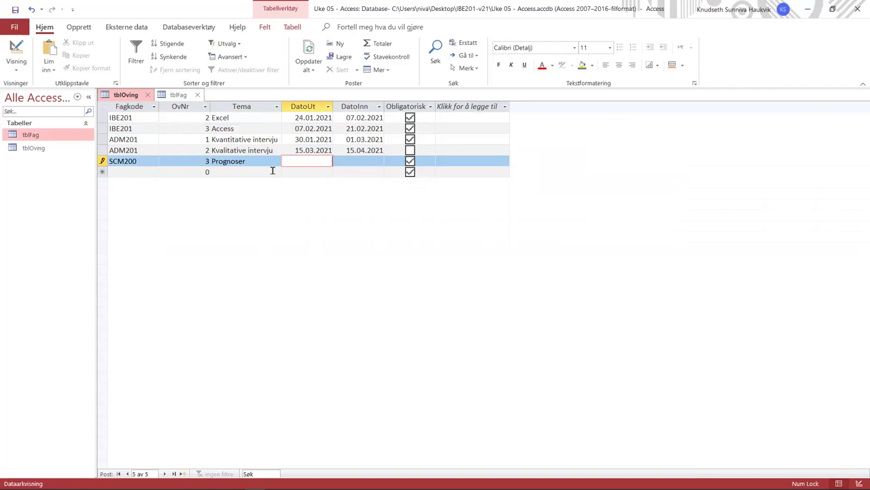
- Complete the Prognoser record with DatoUt 08.02.2021 and DatoInn 22.02.2021, leaving Obligatorisk checked
type("08.02.2021")
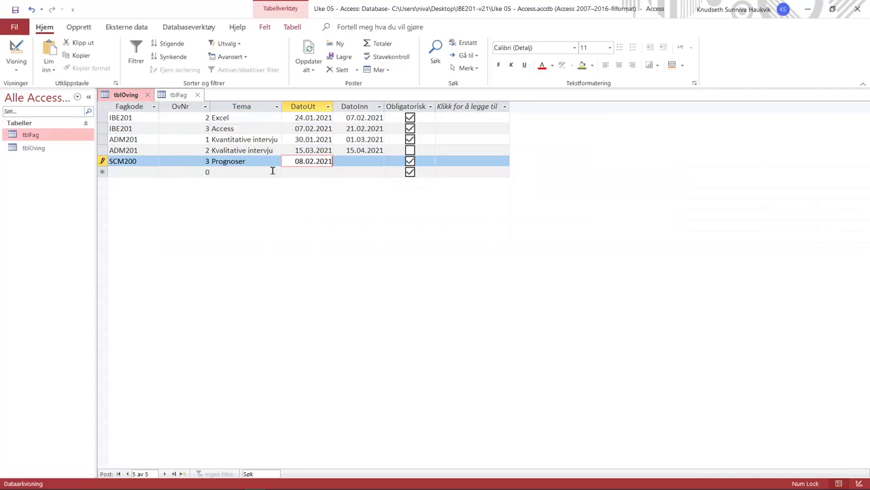
key("Tab")
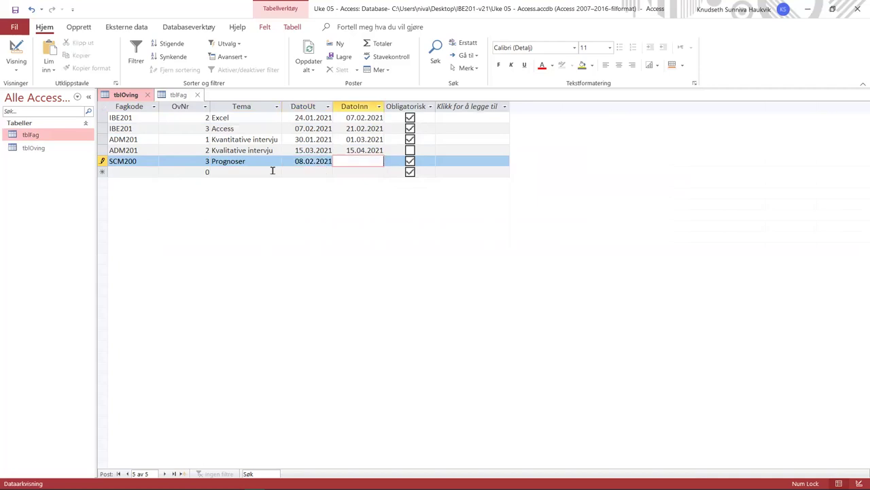
type("22.02.")
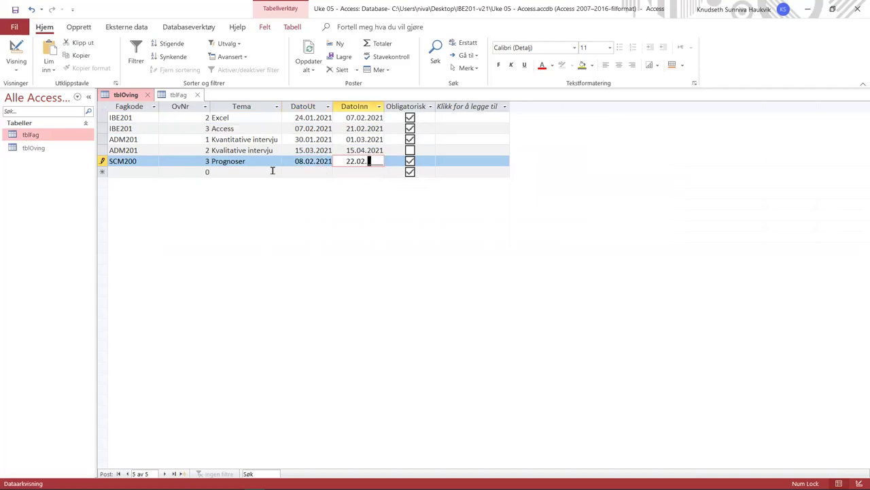
type("2021")
key("Tab")
key("Tab")
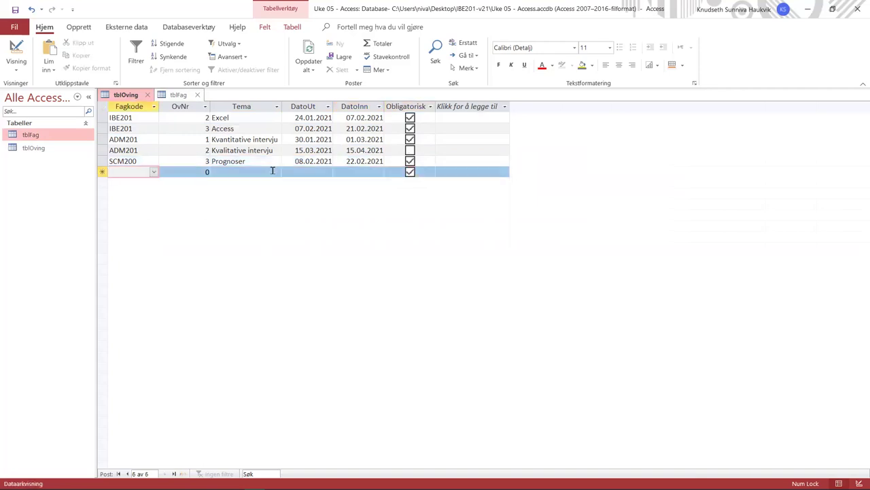
- Start another record with Fagkode SCM200 from the lookup list, OvNr 5 and Tema Wagner Within
left_click(154, 172)
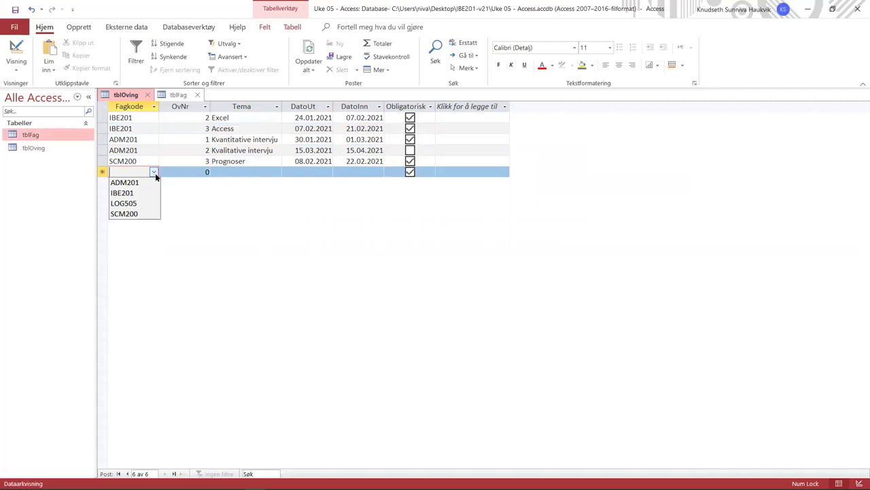
left_click(143, 214)
key("Tab")
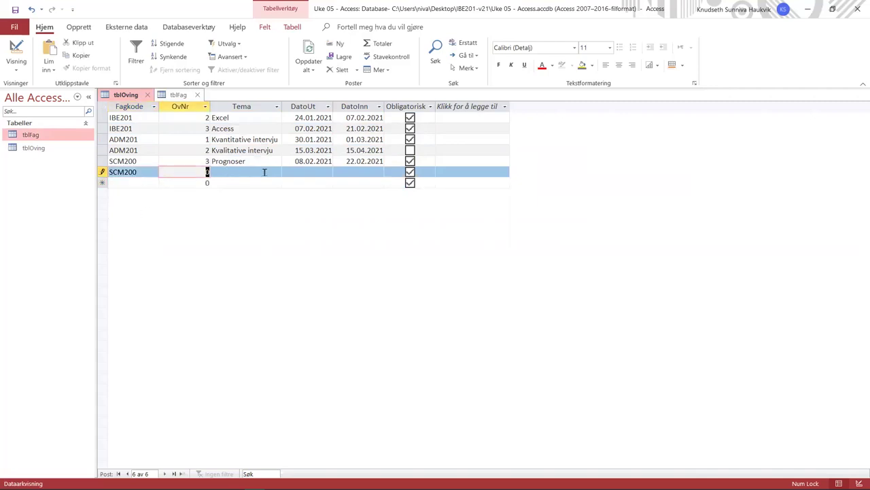
type("5")
key("Tab")
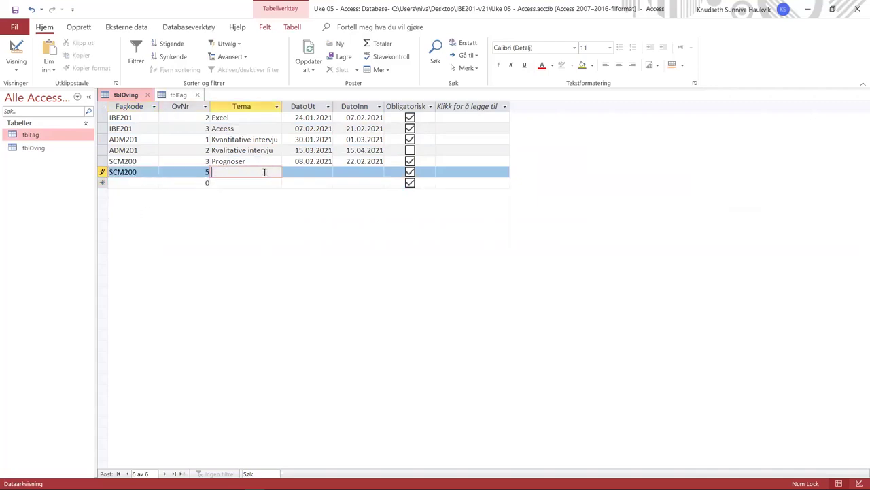
type("Wagner Within")
key("Tab")
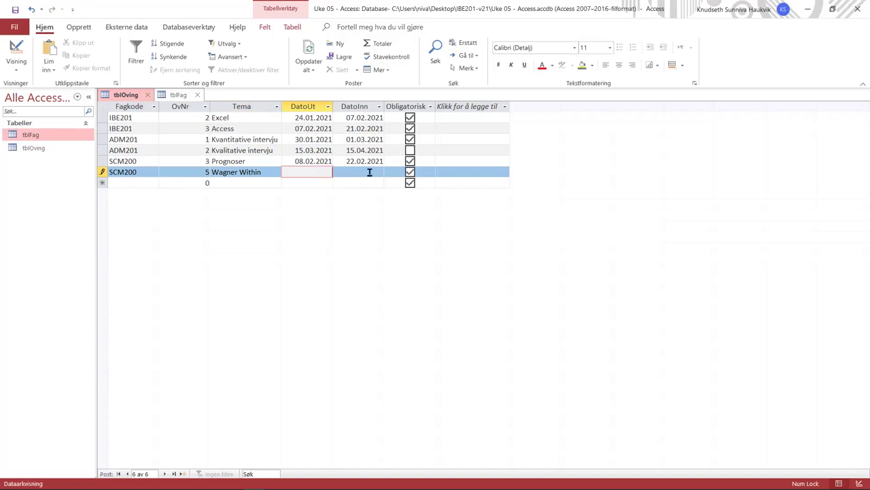
- Complete the Wagner Within record with DatoUt 08.03.2021 and DatoInn 22.03.2021, leaving Obligatorisk checked
type("08.03.2021")
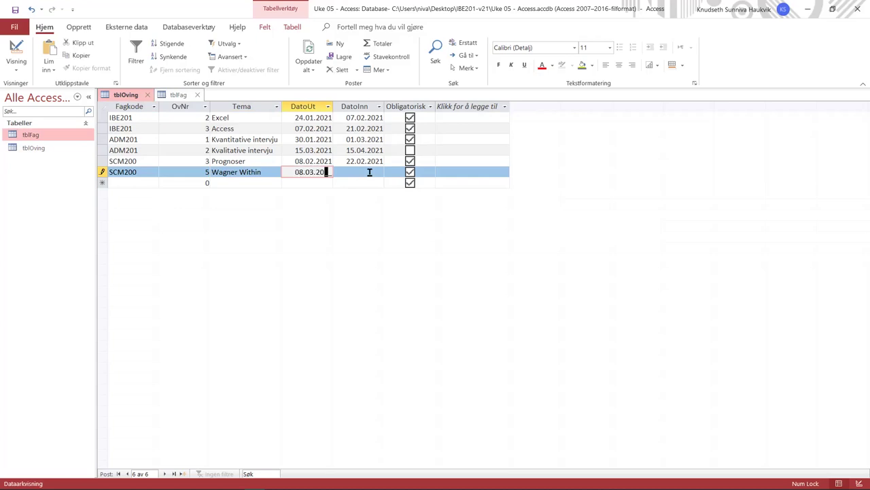
left_click(370, 172)
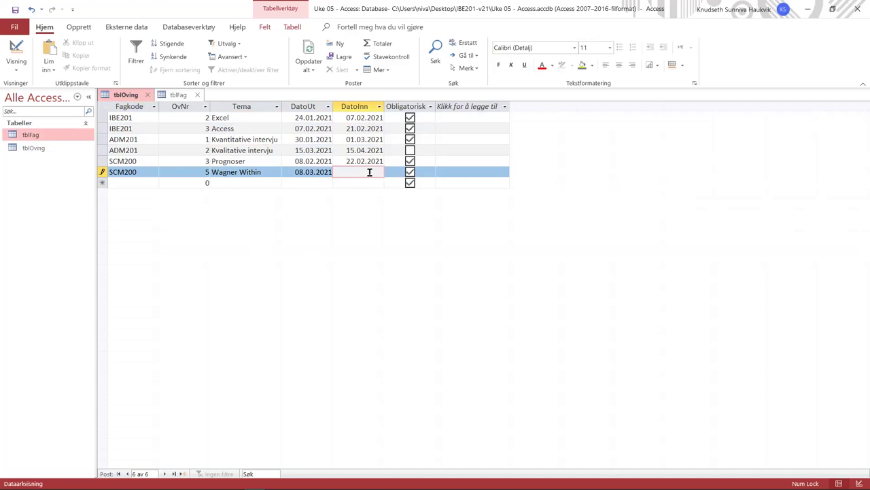
type("22.03.2021")
key("Tab")
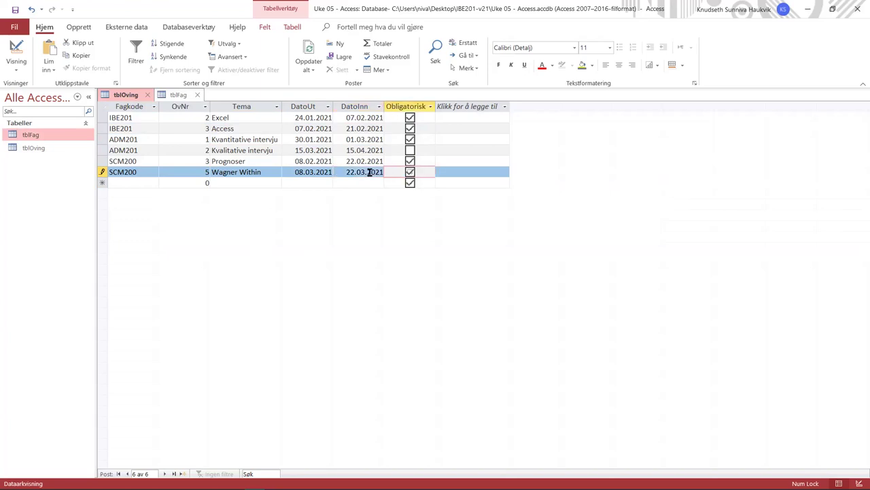
key("Tab")
- Start a new record with Fagkode LOG505, check the course in tblFag, and enter OvNr 2 and Tema Forhandlinger
left_click(154, 183)
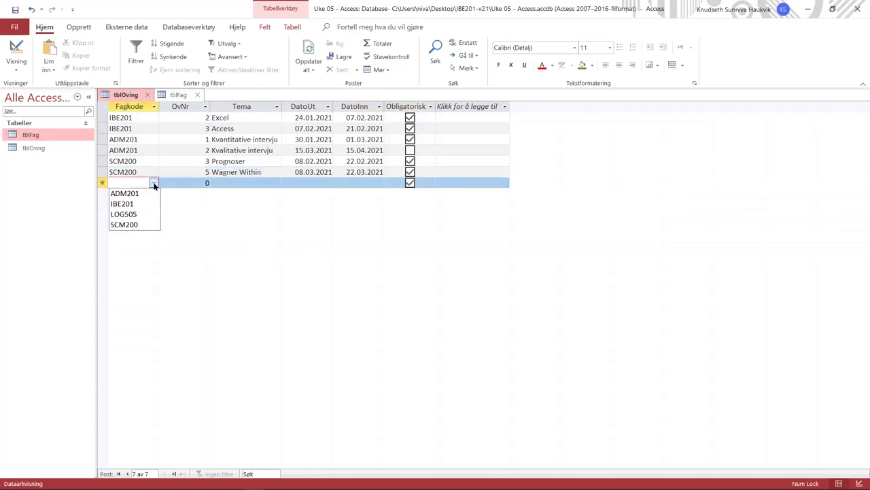
left_click(134, 215)
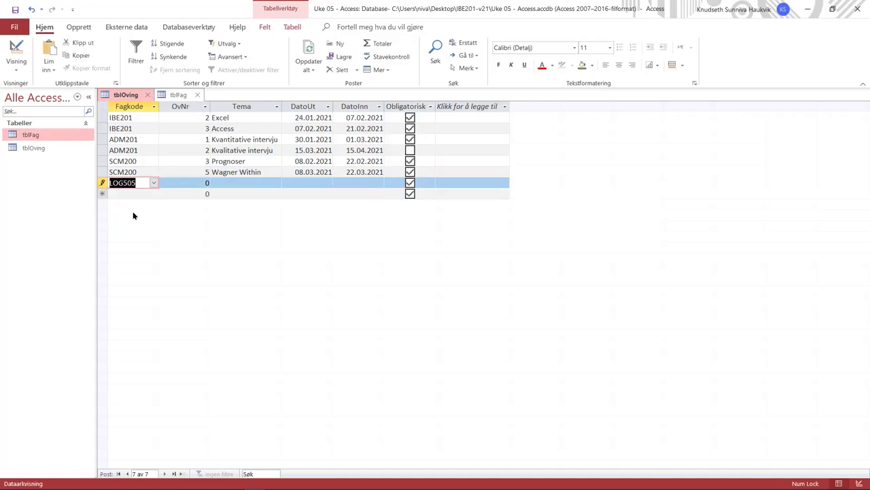
left_click(178, 95)
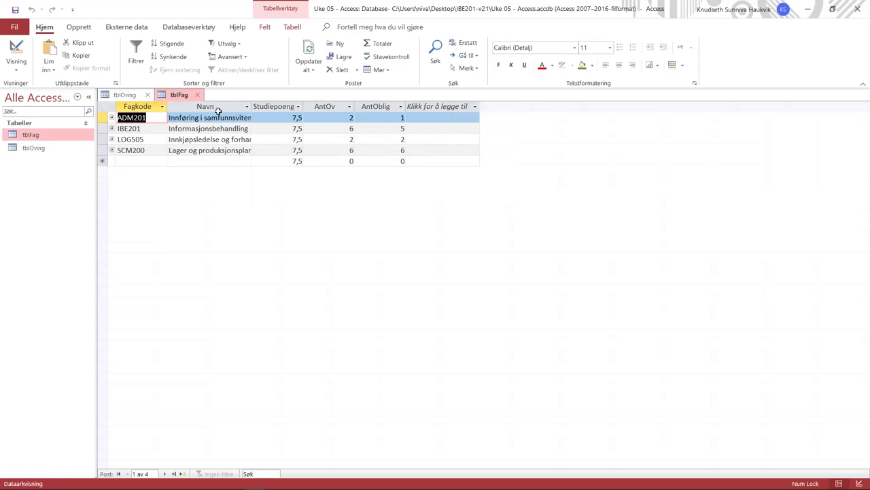
left_click(114, 97)
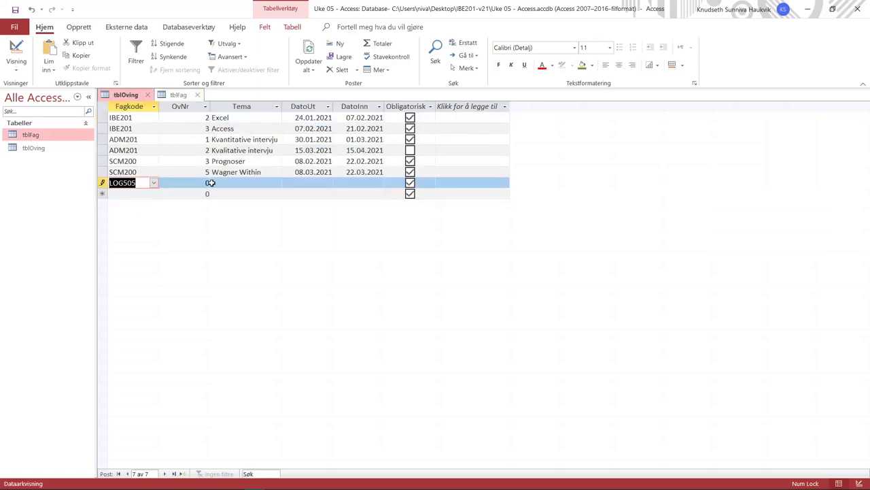
key("Tab")
type("2")
key("Tab")
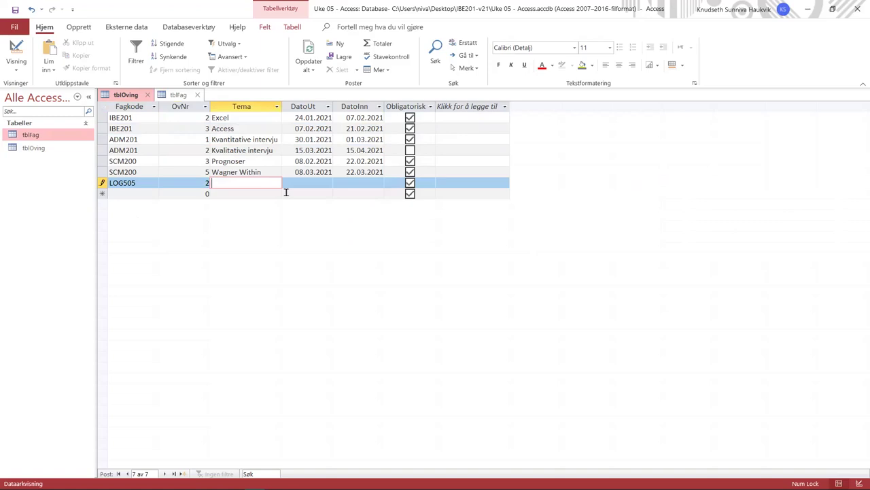
type("Forhandlinger")
key("Tab")
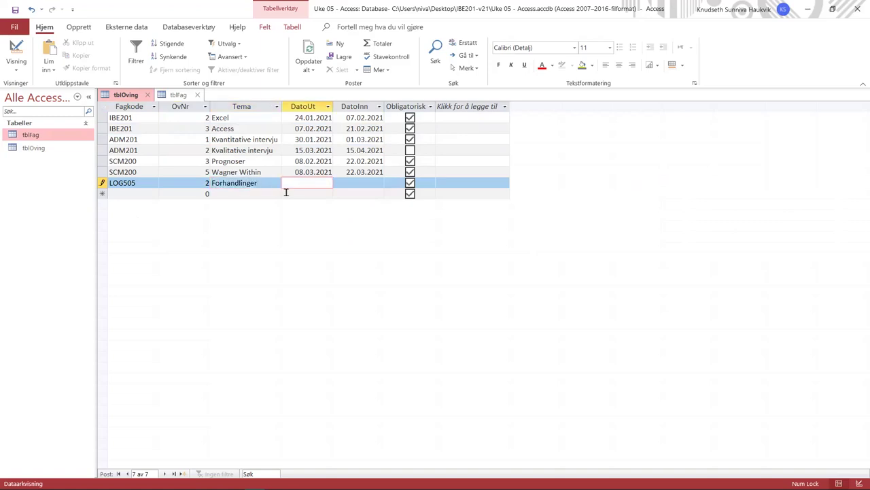
- Enter DatoUt 04.03.2021 and DatoInn 15.04.2021 for the Forhandlinger record, and clear Obligatorisk after checking the course's AntOblig in tblFag
type("04.03.201")
type("1")
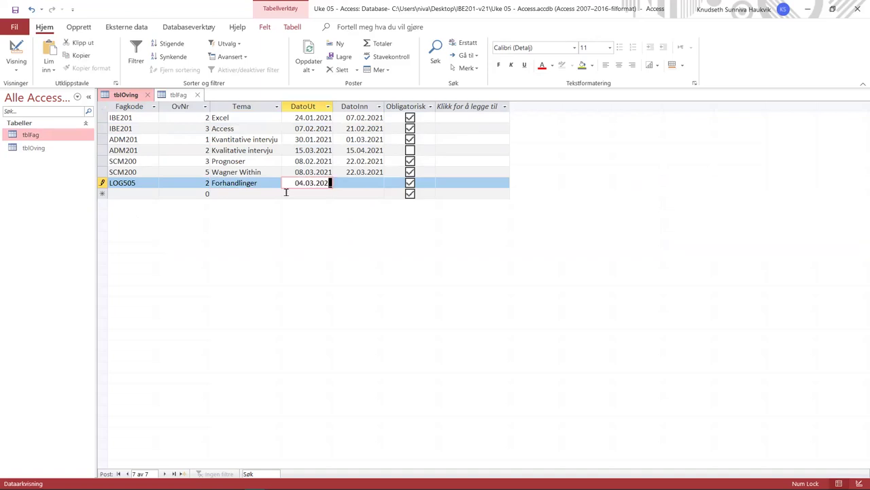
key("Tab")
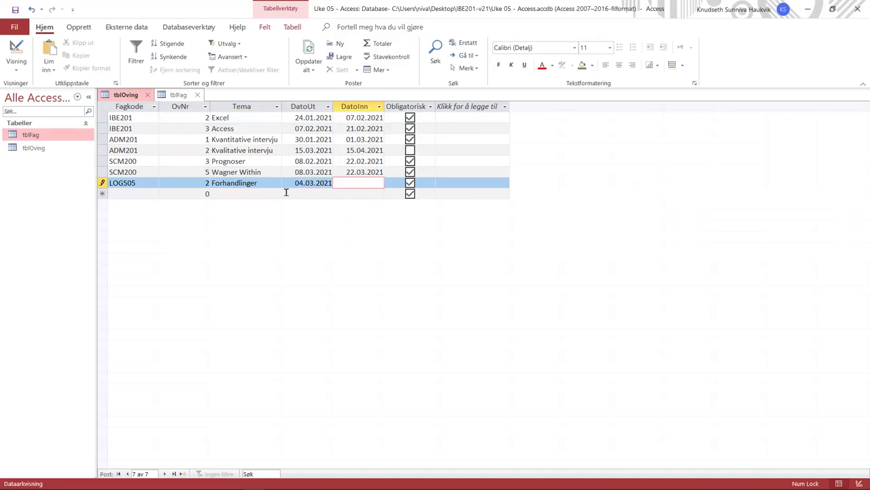
type("15.04.")
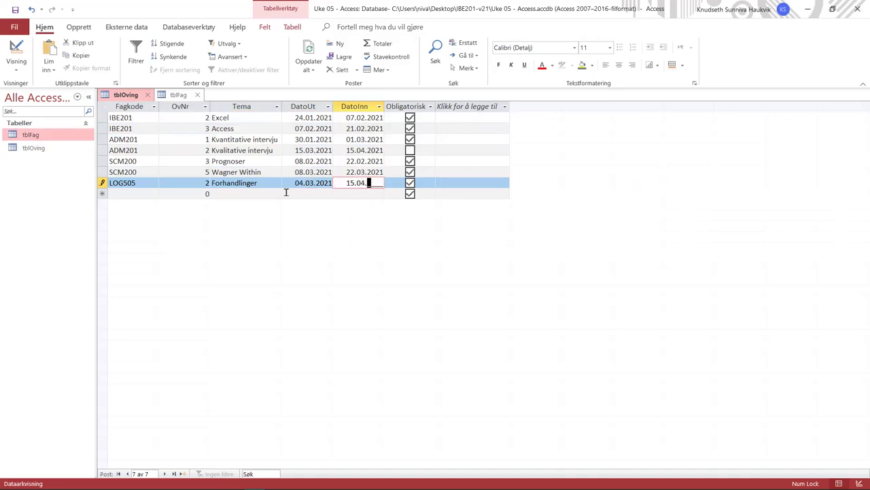
type("2021")
left_click(178, 94)
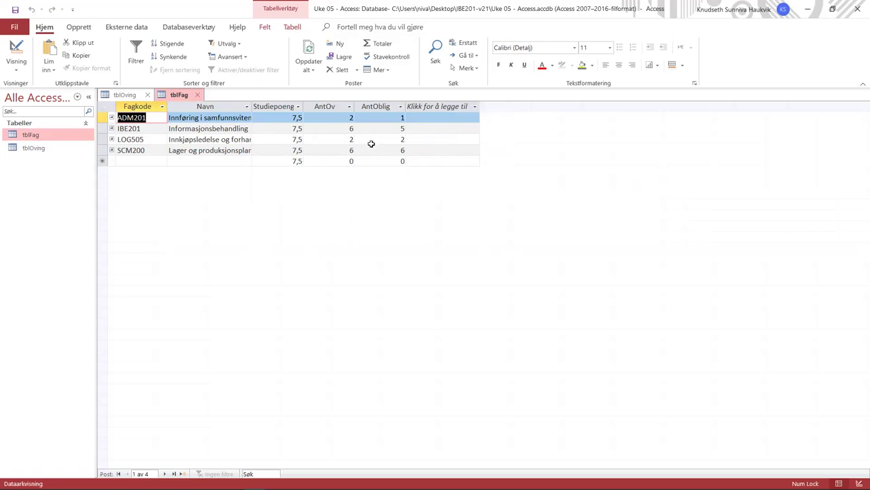
left_click(125, 95)
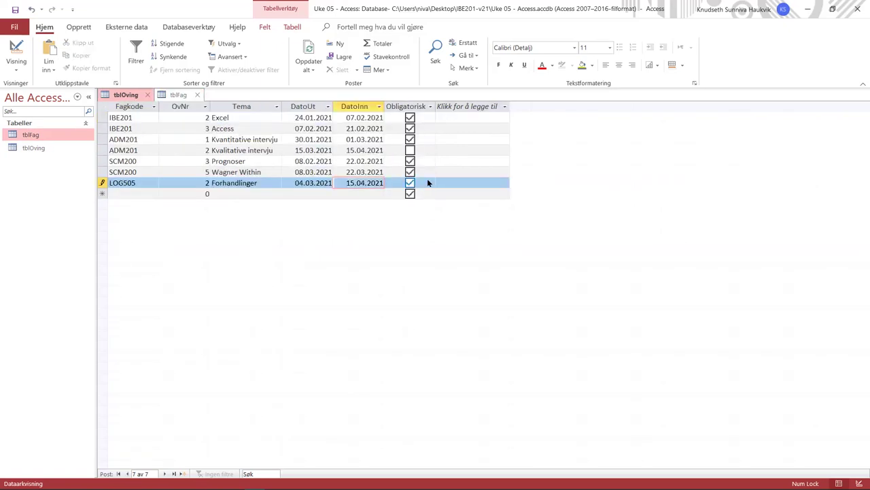
- Save the Forhandlinger record and close both tblFag and tblOving
left_click(197, 95)
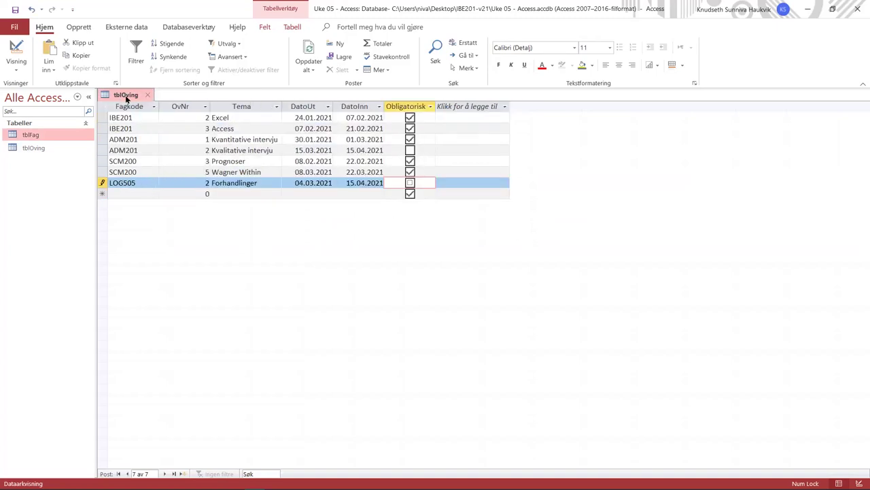
key("shift+Return")
right_click(117, 94)
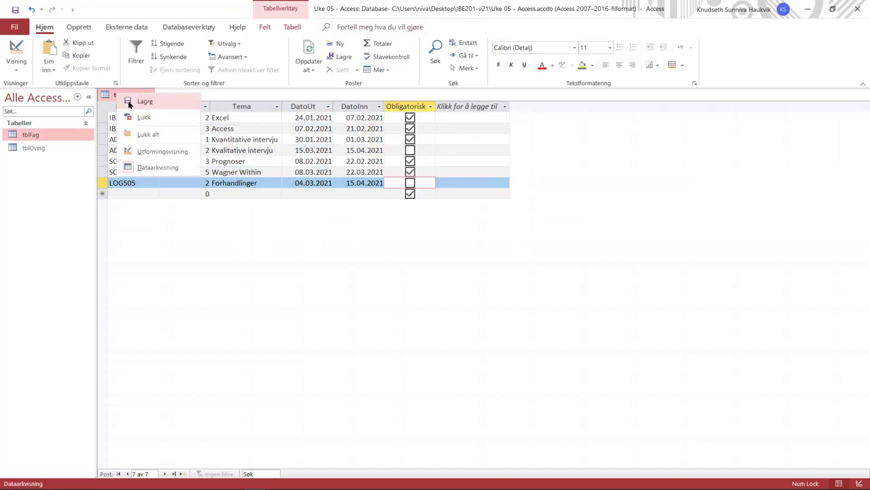
left_click(146, 119)
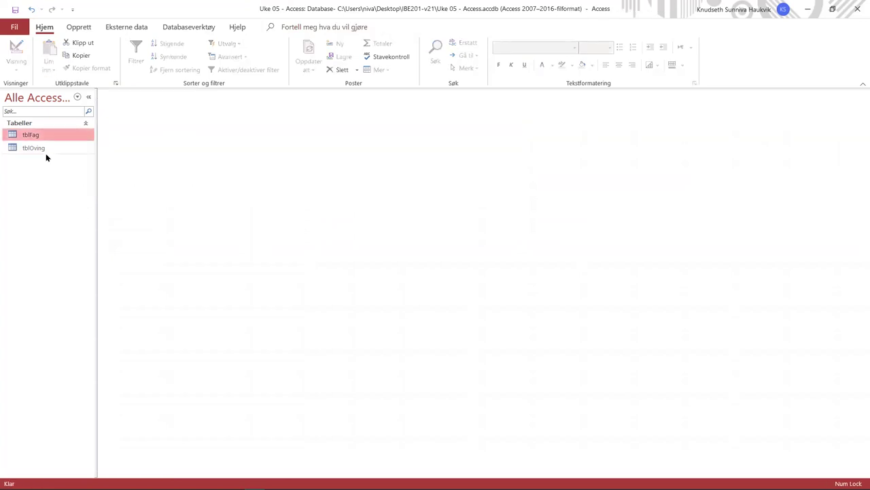
- Open the database's relationships diagram and space the tblFag and tblOving tables farther apart
left_click(84, 30)
left_click(181, 31)
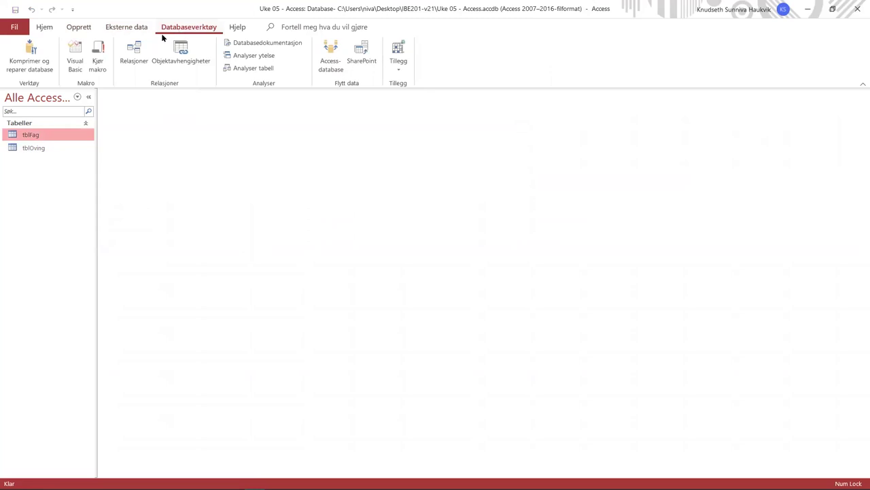
left_click(136, 42)
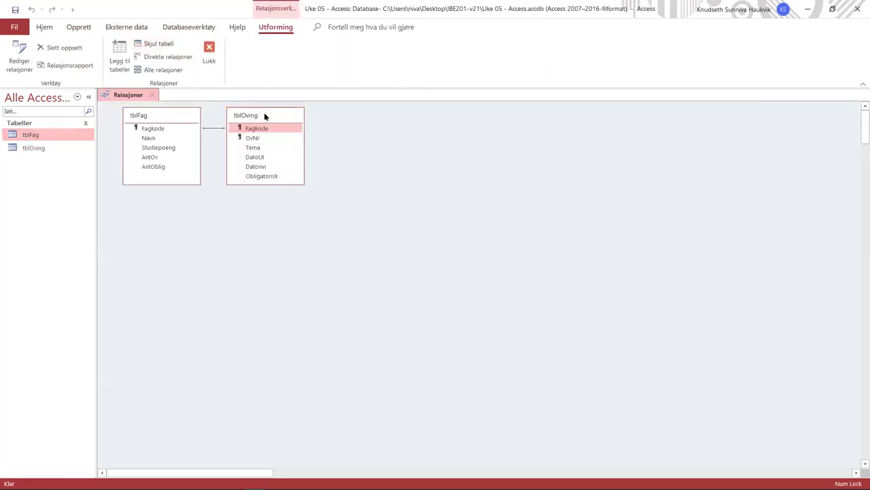
left_click_drag(171, 112, 176, 125)
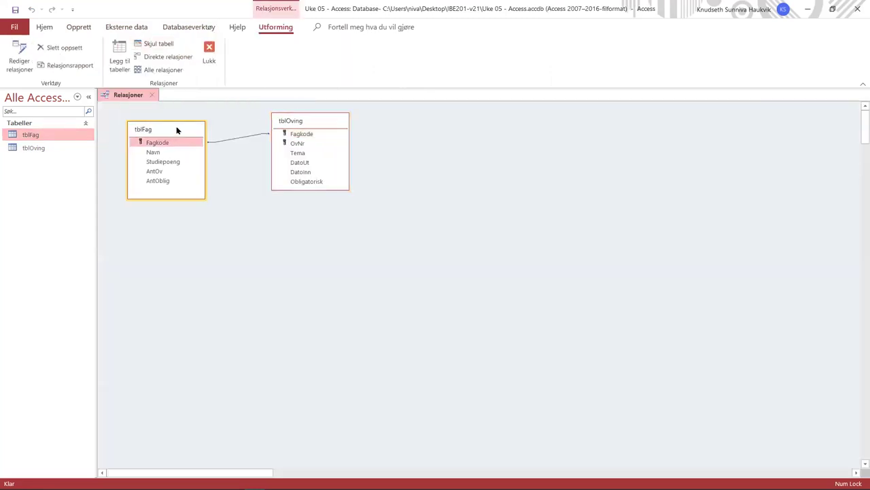
- Edit the Fagkode relationship between tblFag and tblOving to enforce referential integrity with cascading updates of related fields
left_click(242, 138)
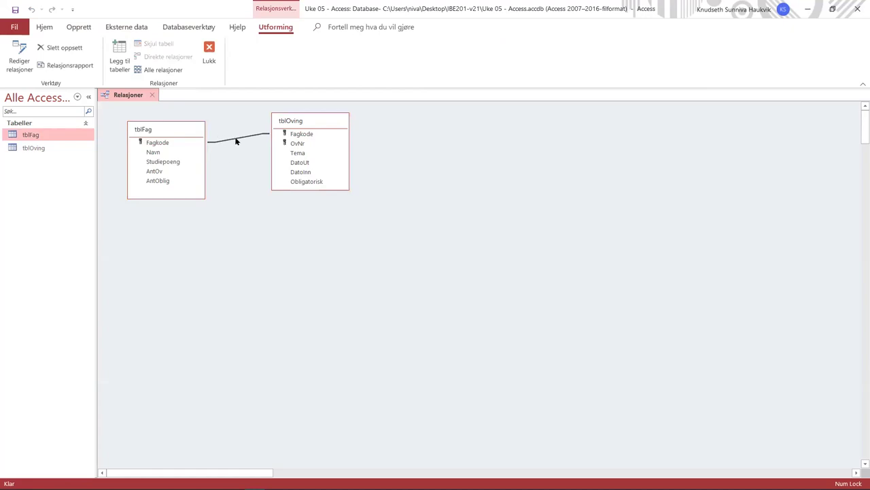
right_click(236, 140)
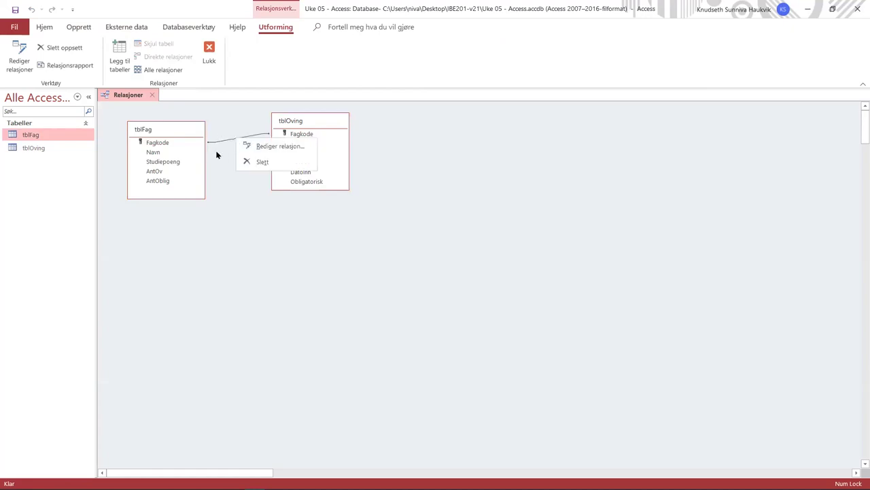
key("Escape")
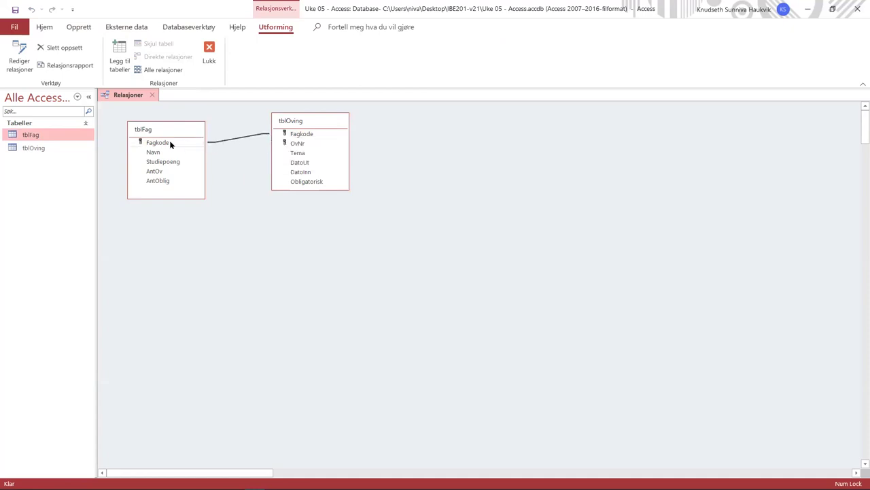
right_click(243, 138)
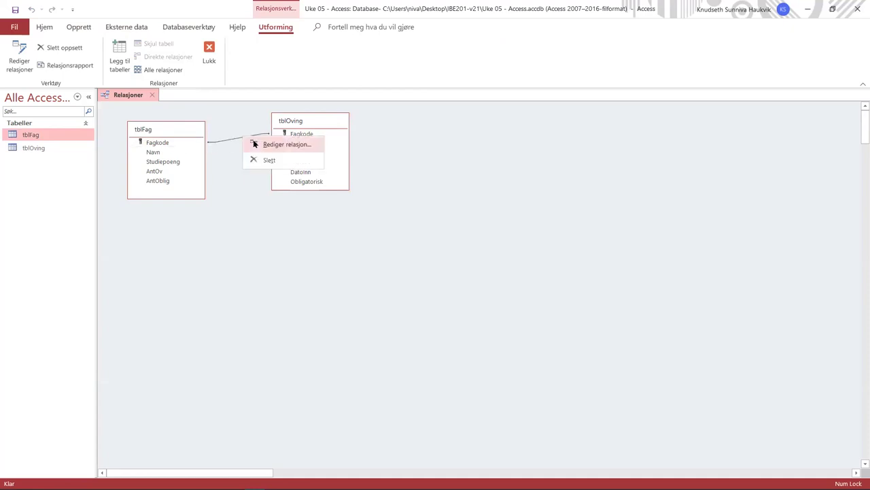
left_click(265, 144)
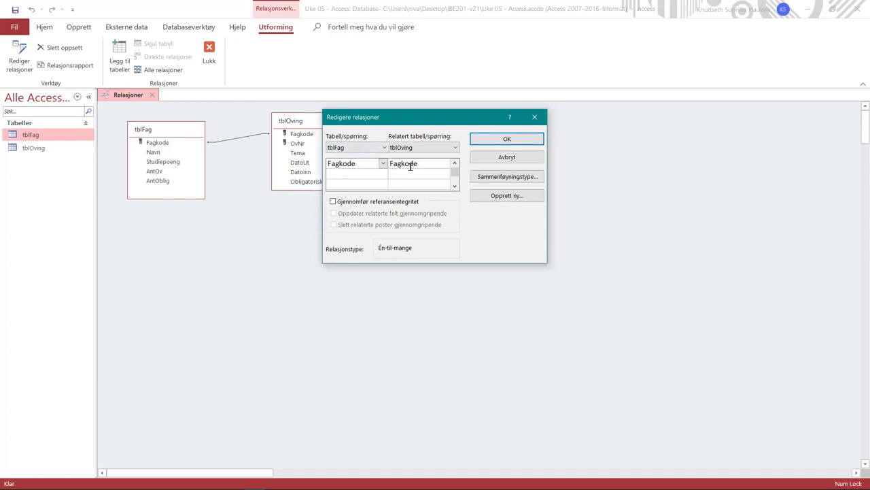
left_click(332, 202)
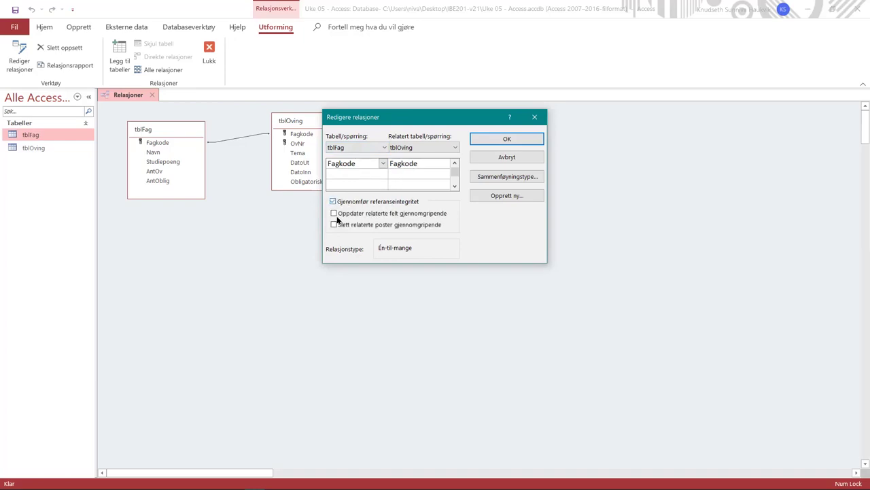
left_click(334, 215)
left_click(507, 139)
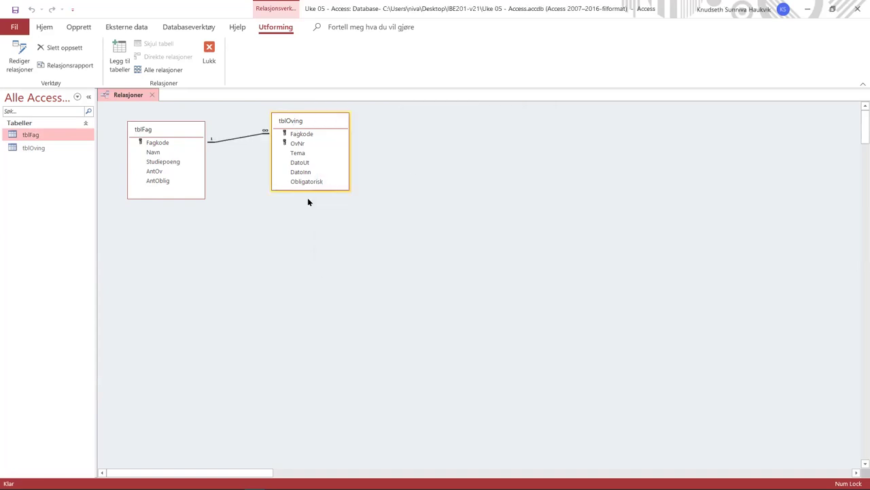
- Align the tblOving table level with tblFag in the relationships diagram, closer to it
left_click(317, 126)
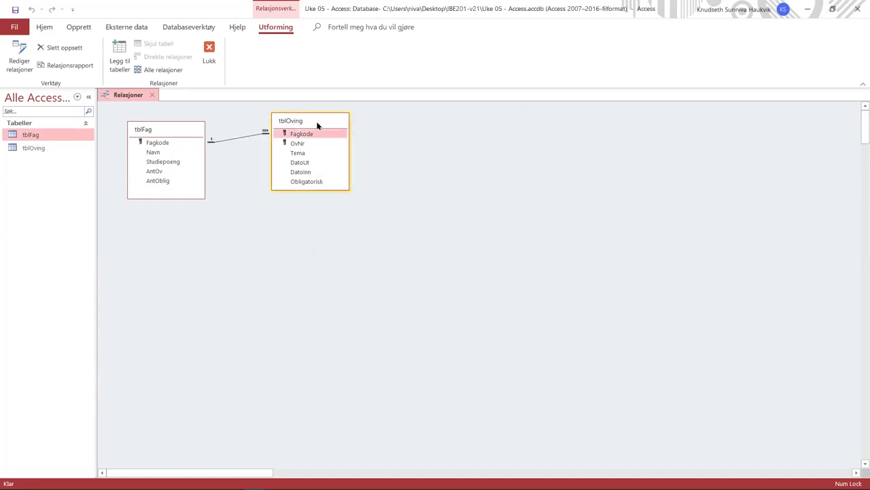
left_click_drag(317, 125, 300, 134)
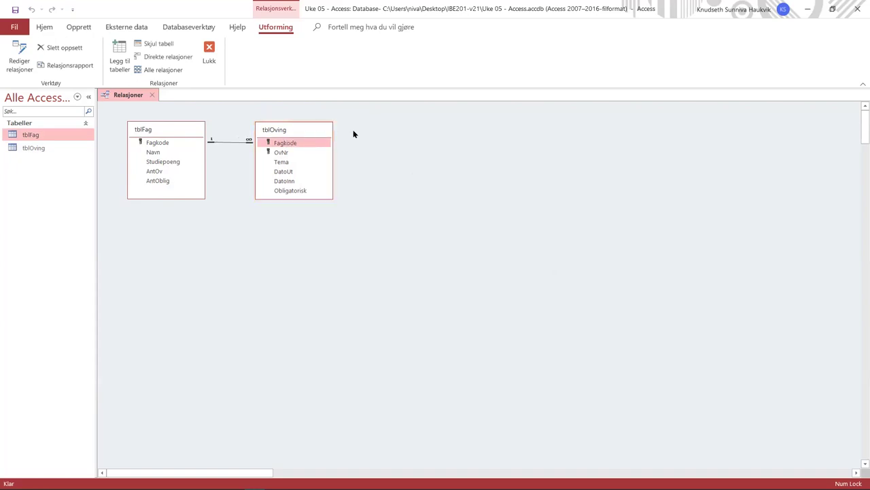